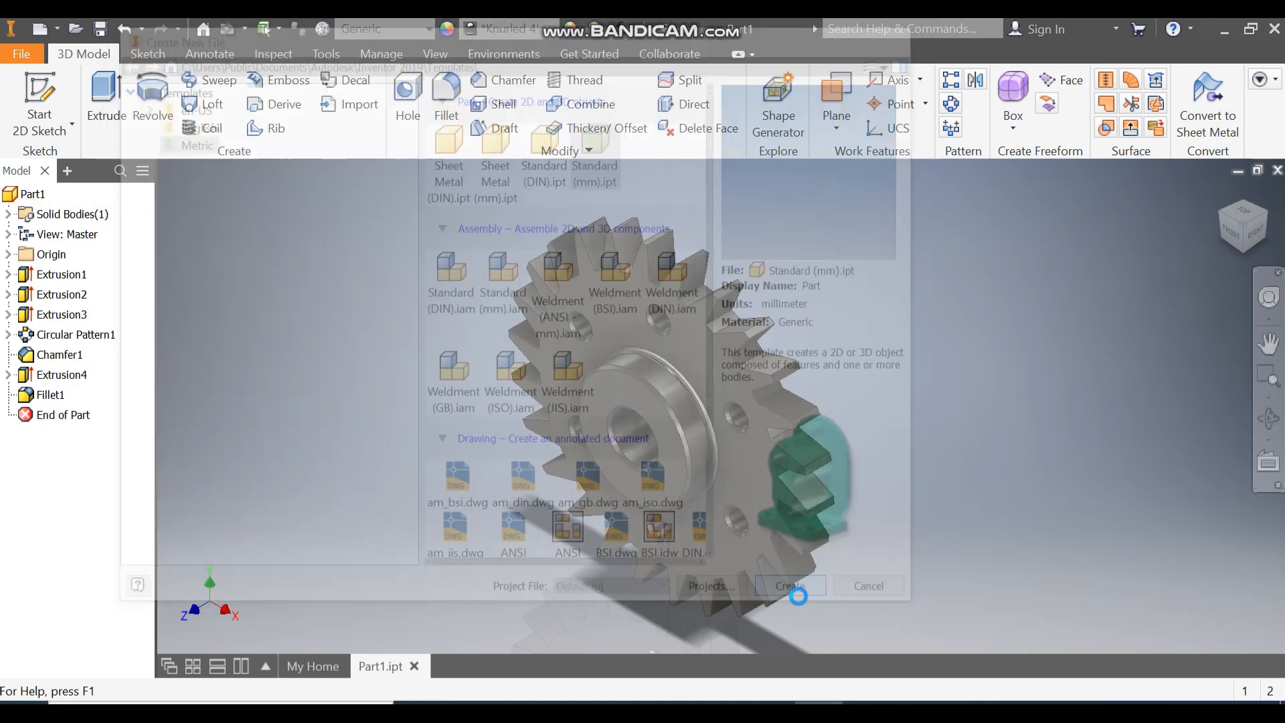
- Sketch a 186 mm diameter circle centred on the origin on the front plane and finish the sketch
left_click(54, 94)
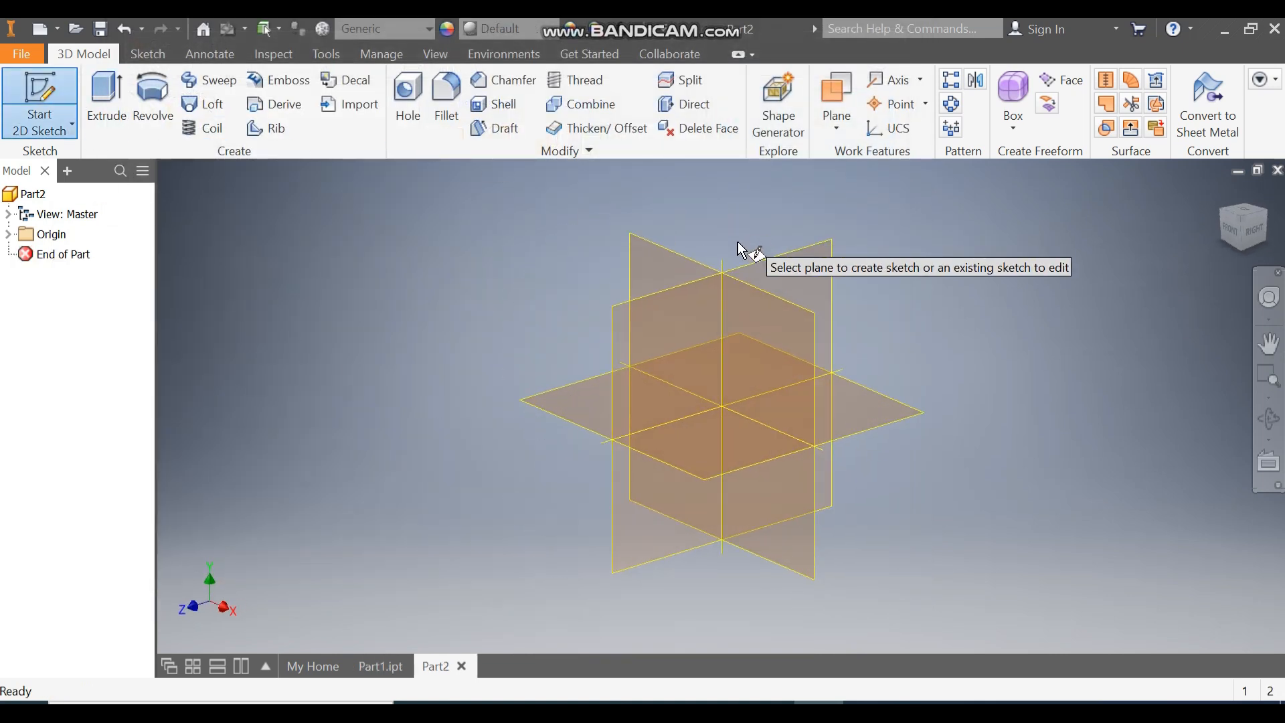
left_click(664, 257)
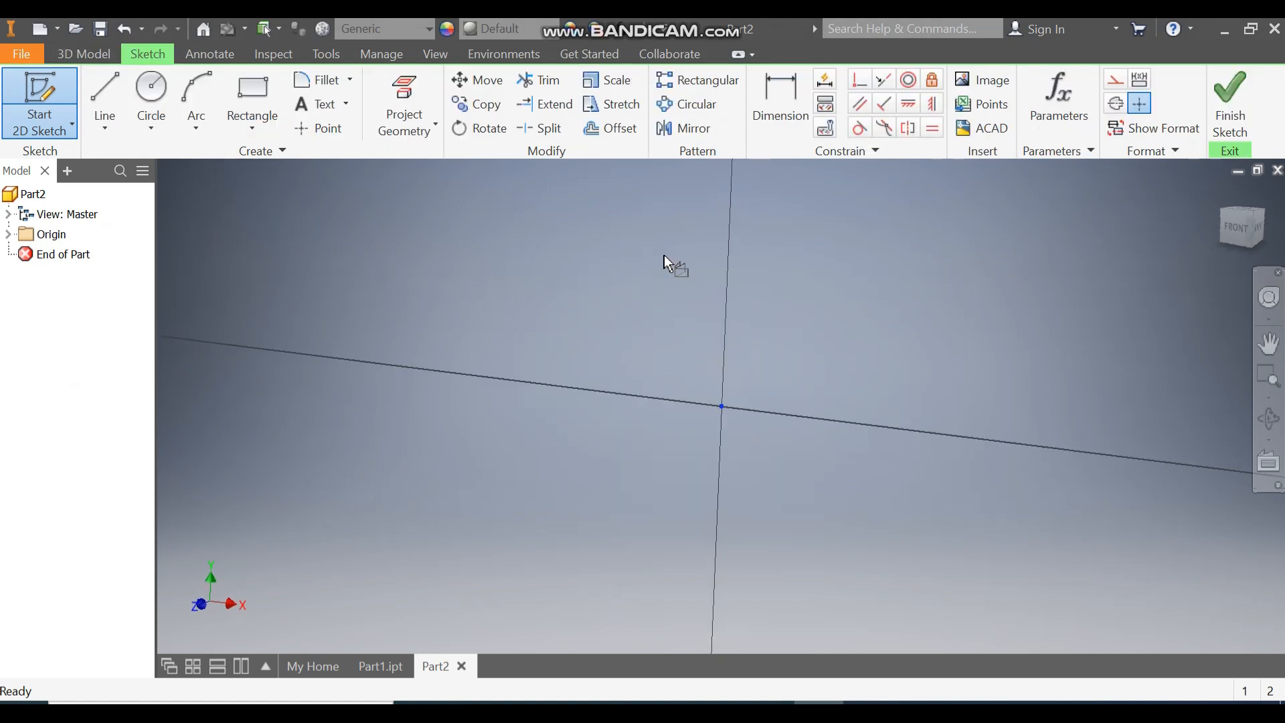
left_click(151, 91)
left_click(722, 406)
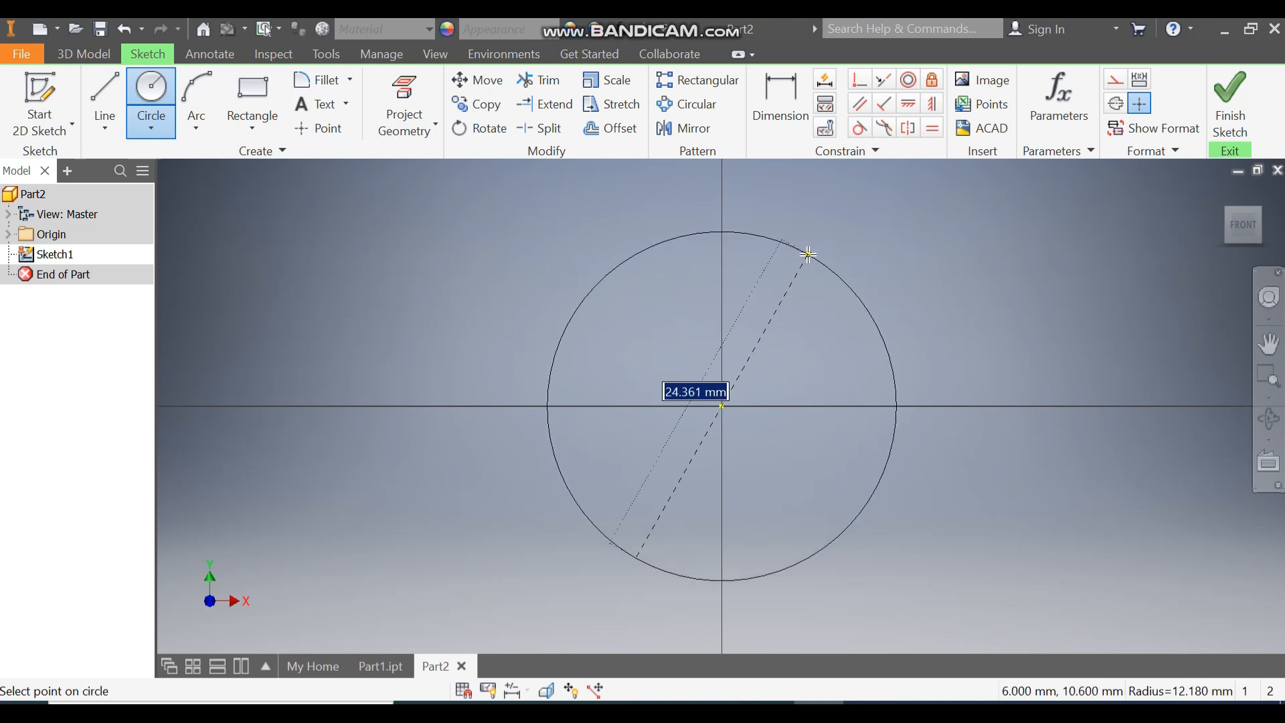
type("186")
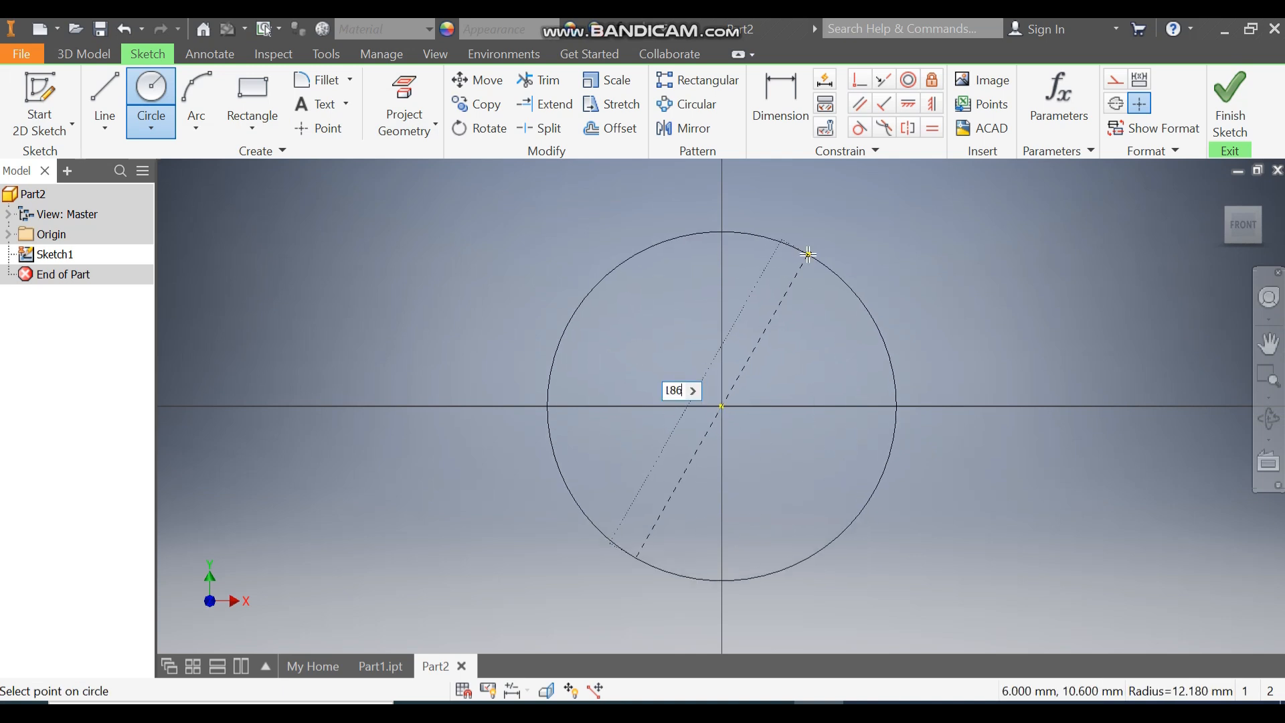
key("Return")
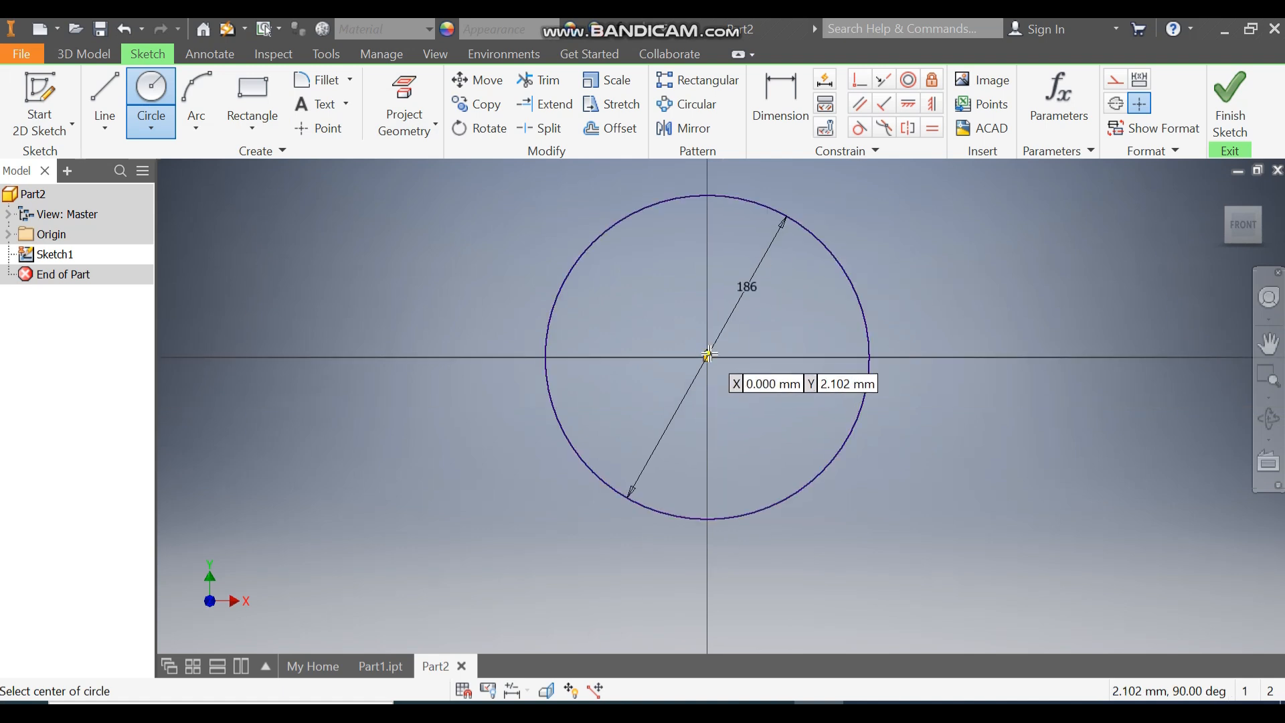
mouse_move(708, 355)
middle_mouse_down()
mouse_move(812, 350)
mouse_move(689, 281)
middle_mouse_up()
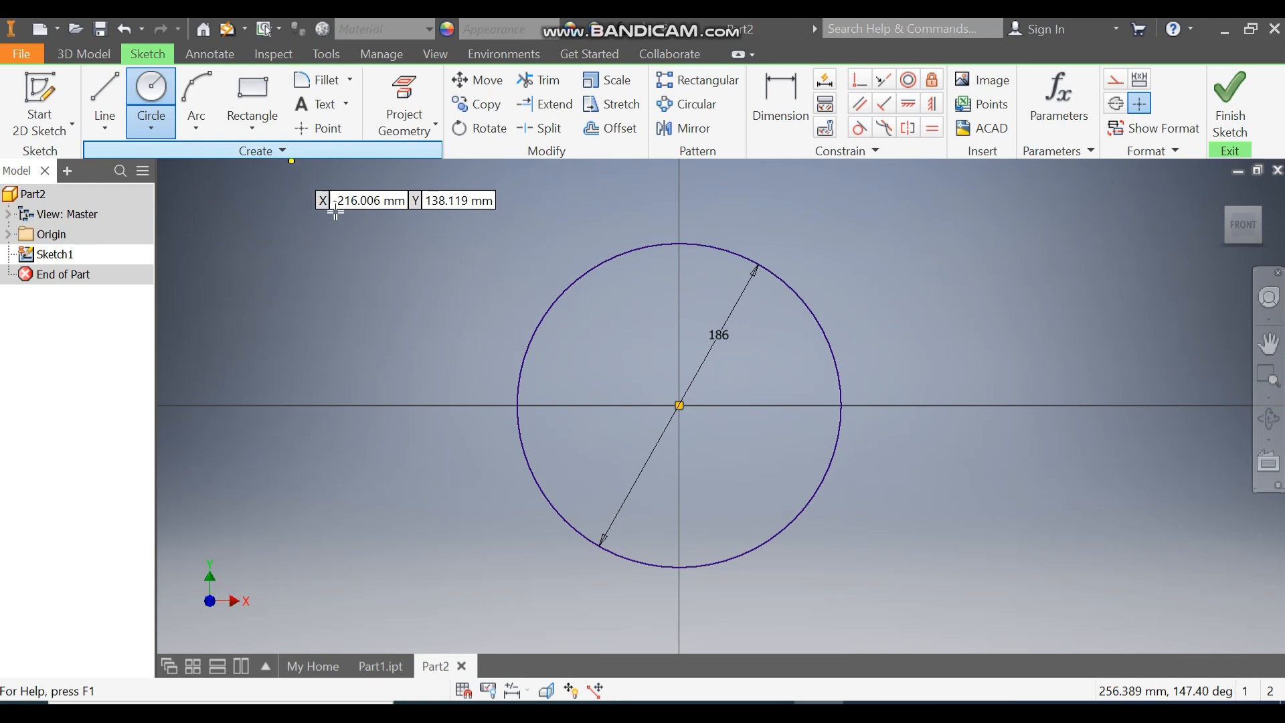
left_click(1230, 102)
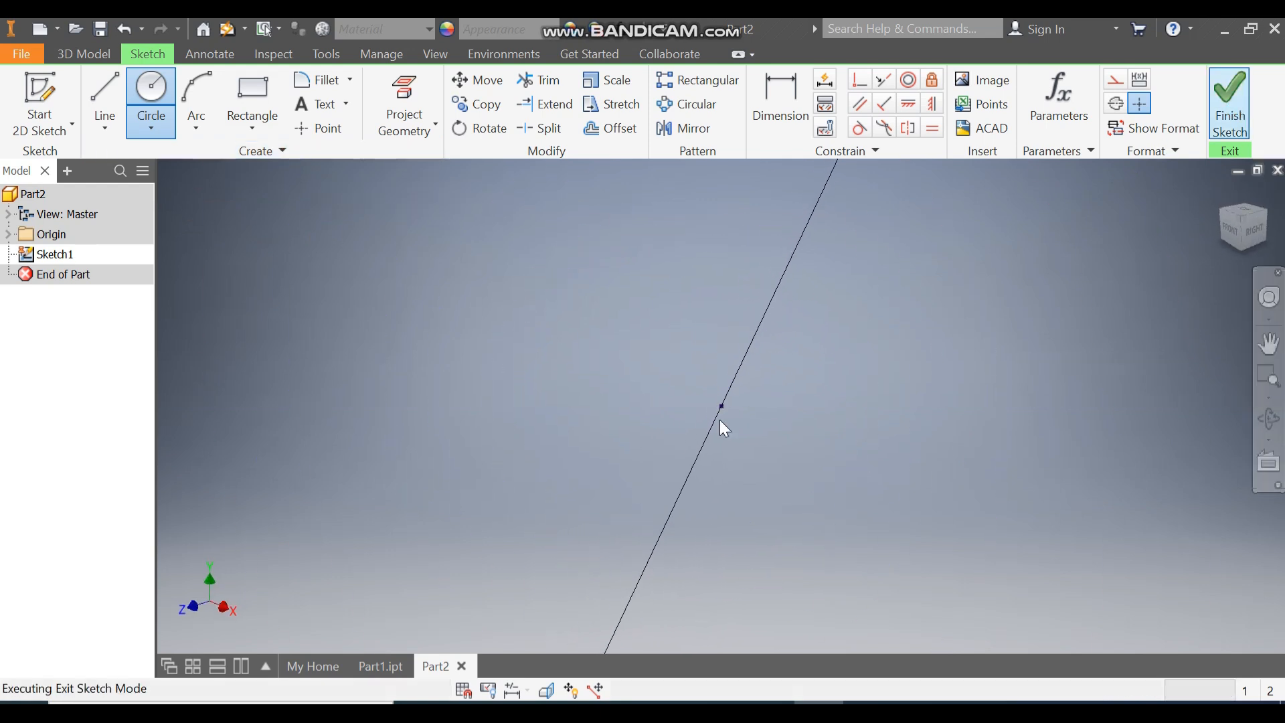
- Extrude the circle symmetrically to a total thickness of 20 mm
left_click(107, 99)
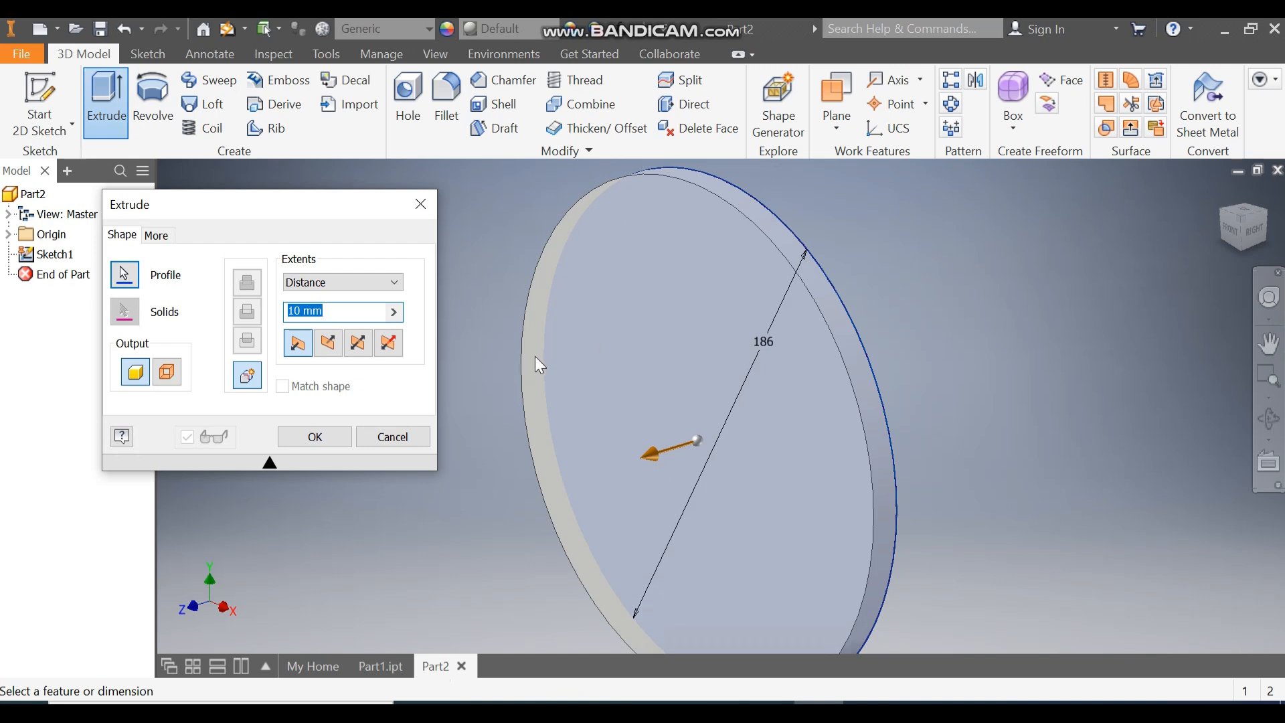
left_click(359, 344)
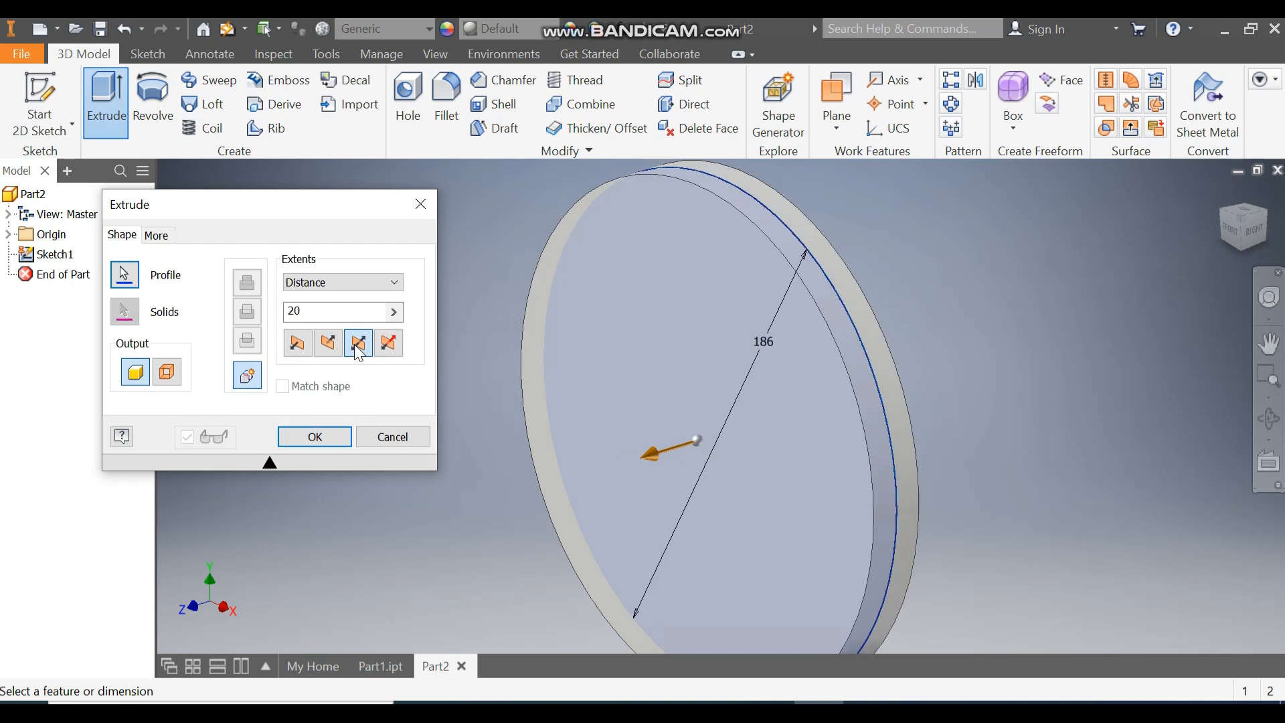
left_click(323, 439)
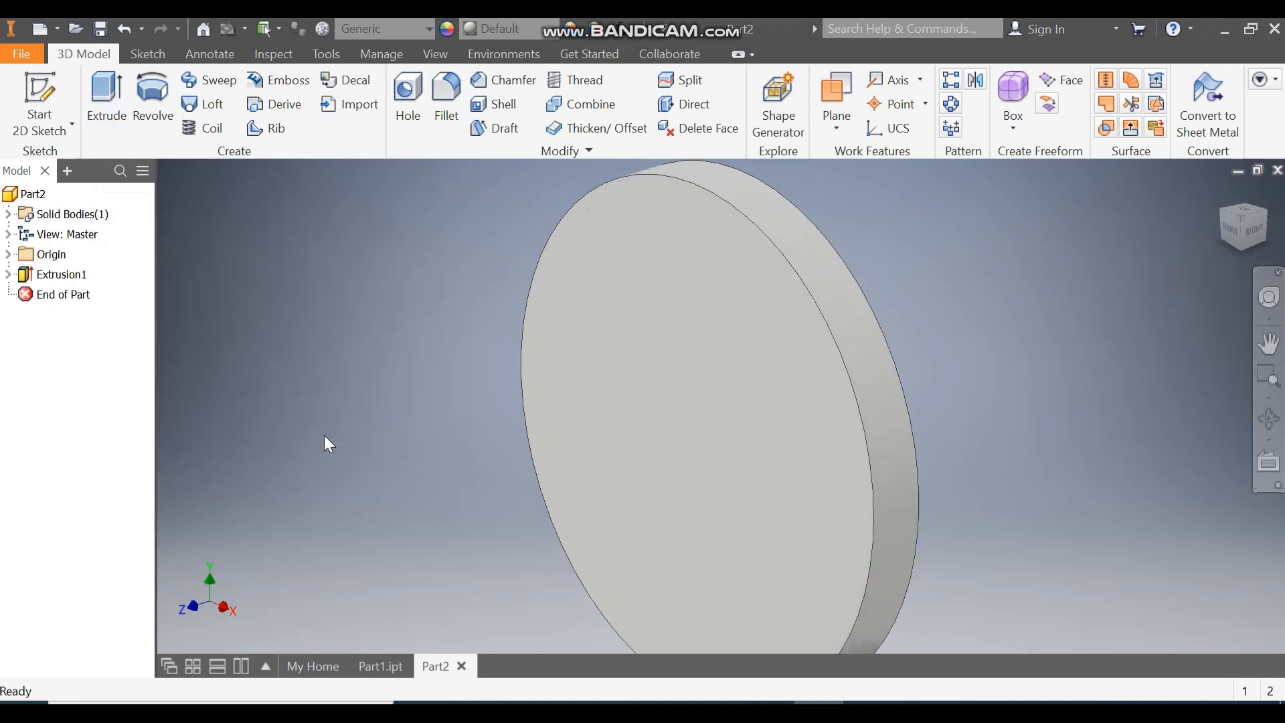
- Start a sketch on the disc's front face and draw a vertical line about 120 mm long upward from the centre
left_click(652, 209)
left_click(789, 192)
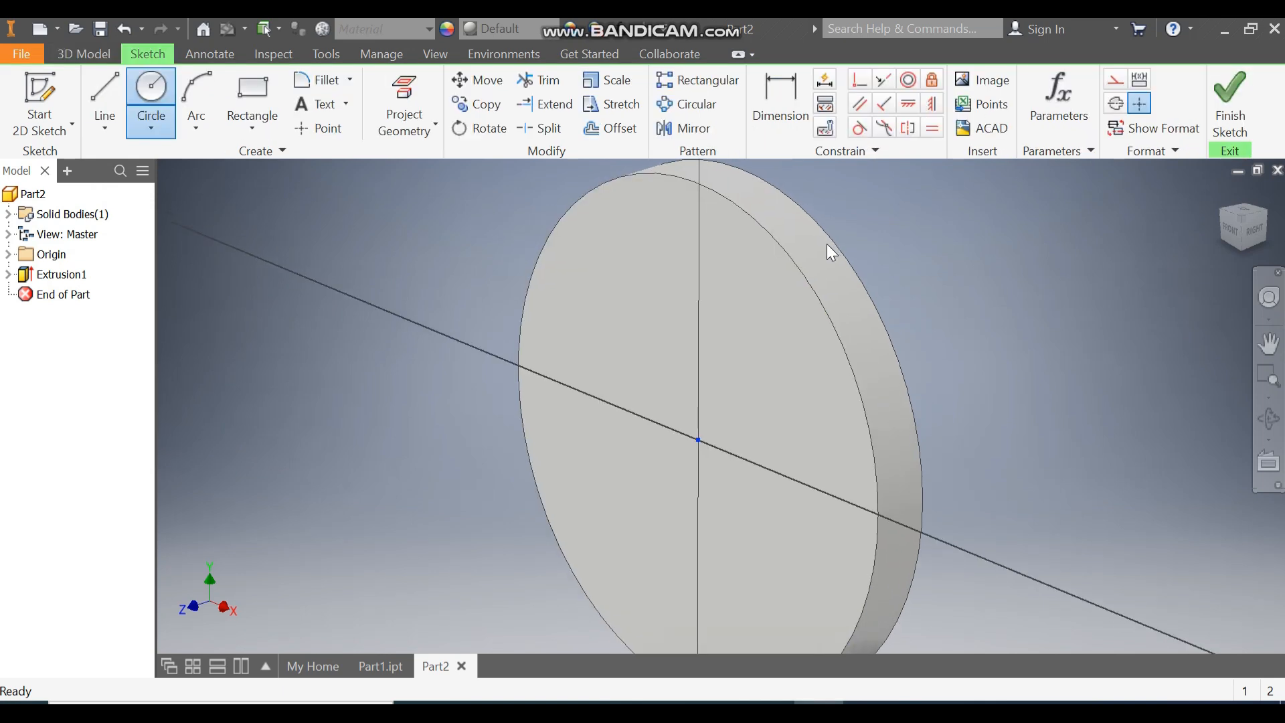
middle_click_drag(935, 218, 783, 367)
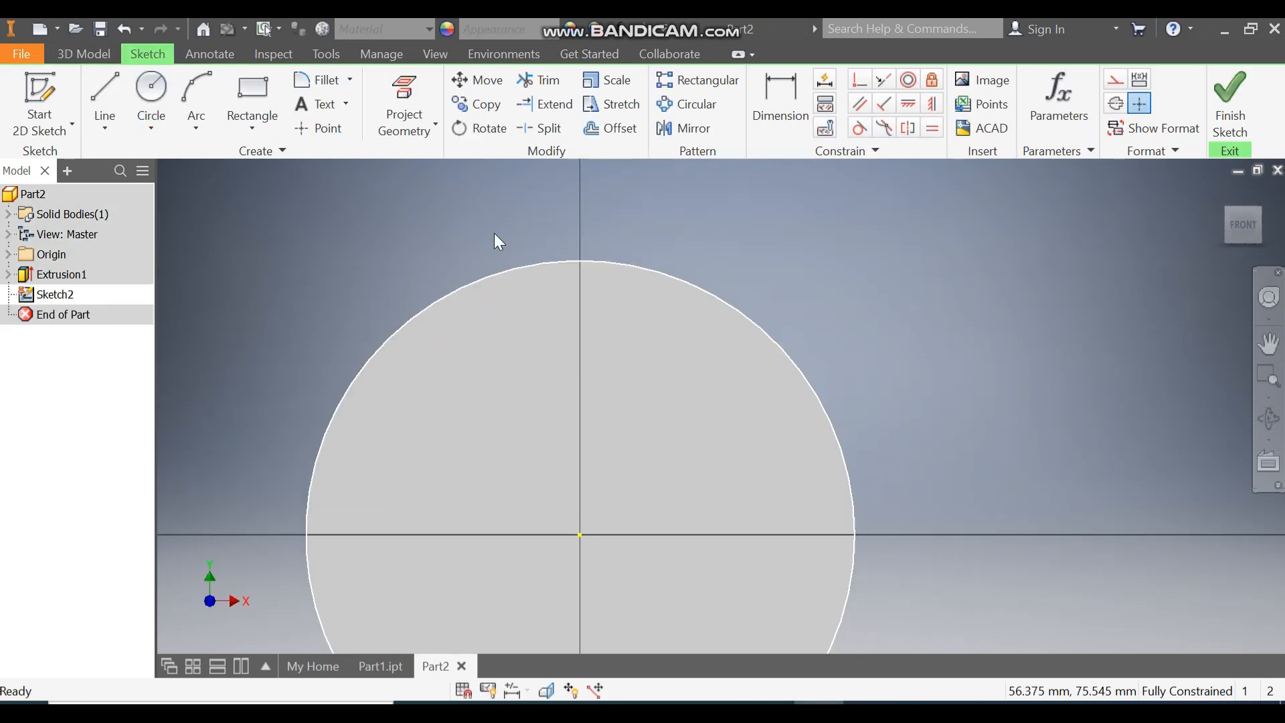
left_click(101, 84)
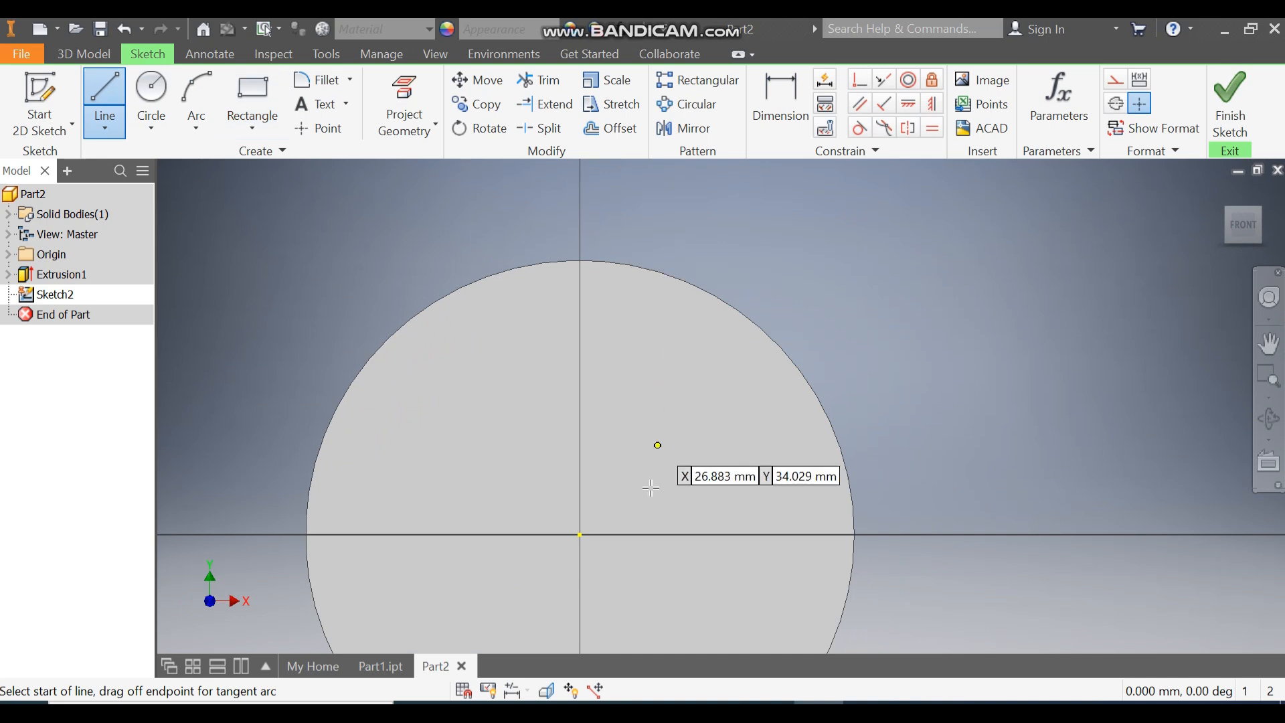
left_click(580, 536)
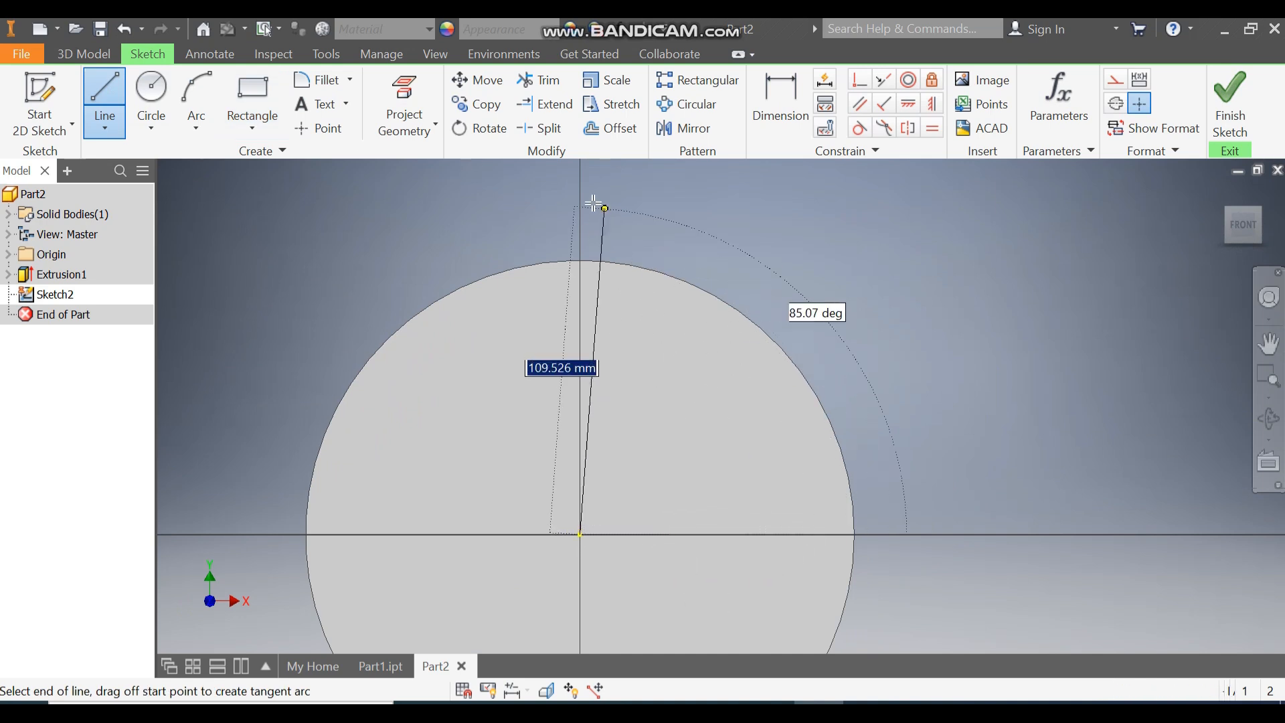
left_click(581, 180)
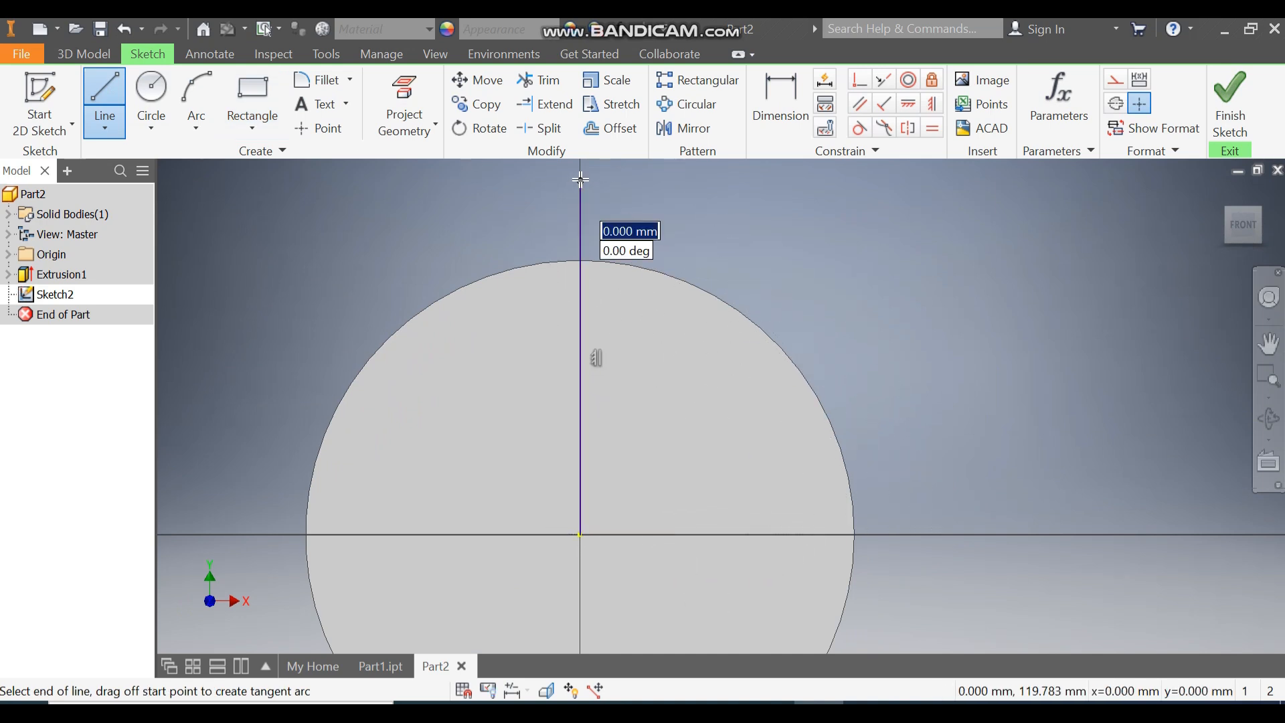
key("Escape")
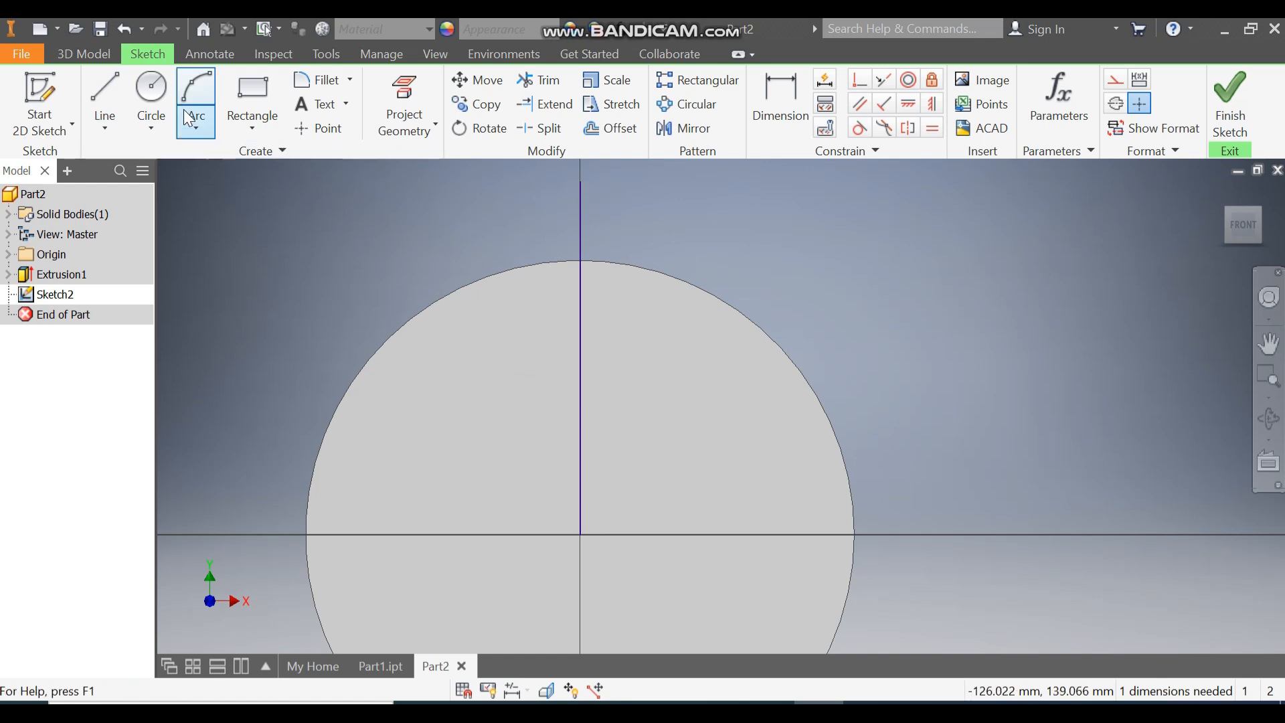
- Sketch a tooth outline from the rim's top point: a slanted flank, a short horizontal tip, and a second flank back to the rim
left_click(104, 100)
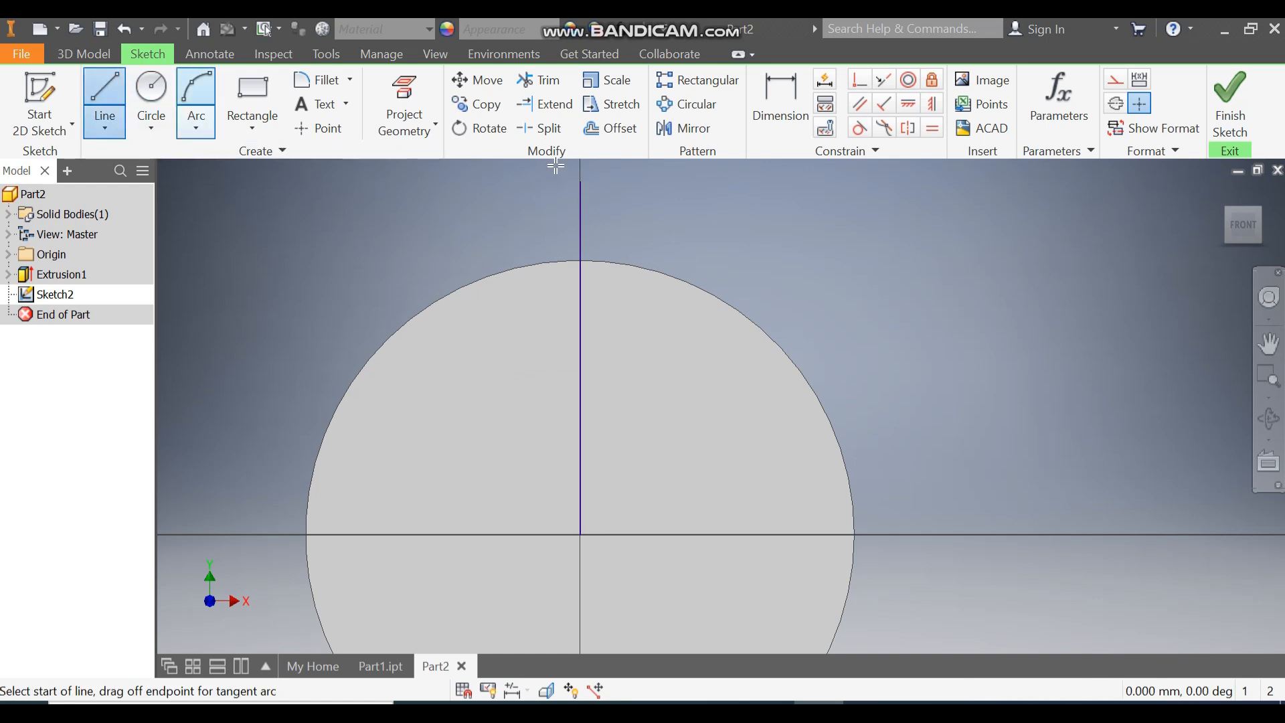
left_click(580, 261)
middle_click_drag(680, 172, 635, 315)
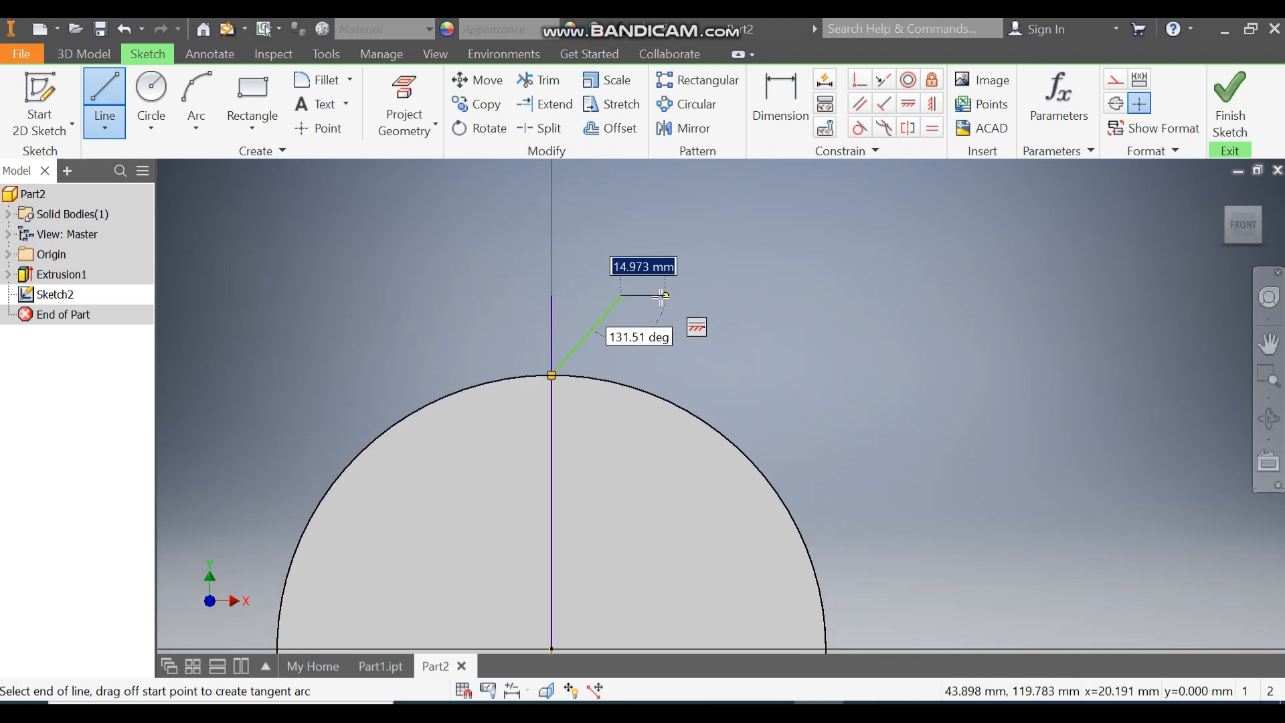
left_click(660, 295)
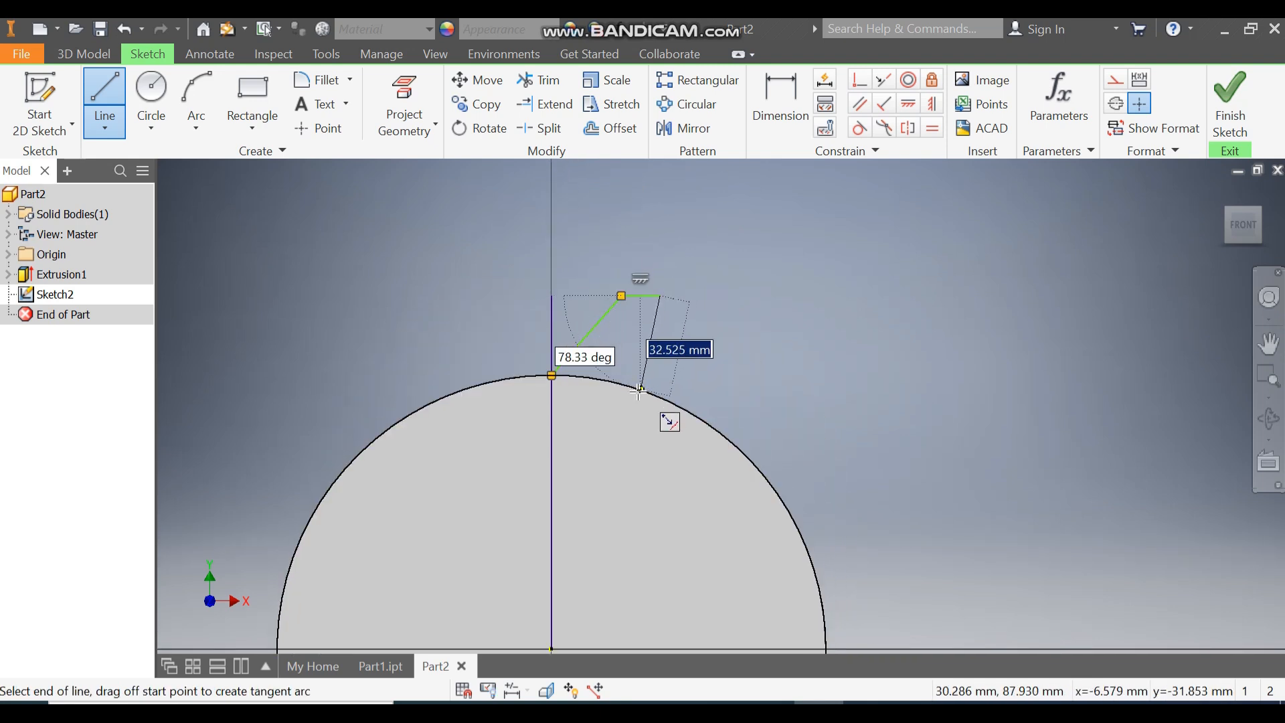
double_click(641, 390)
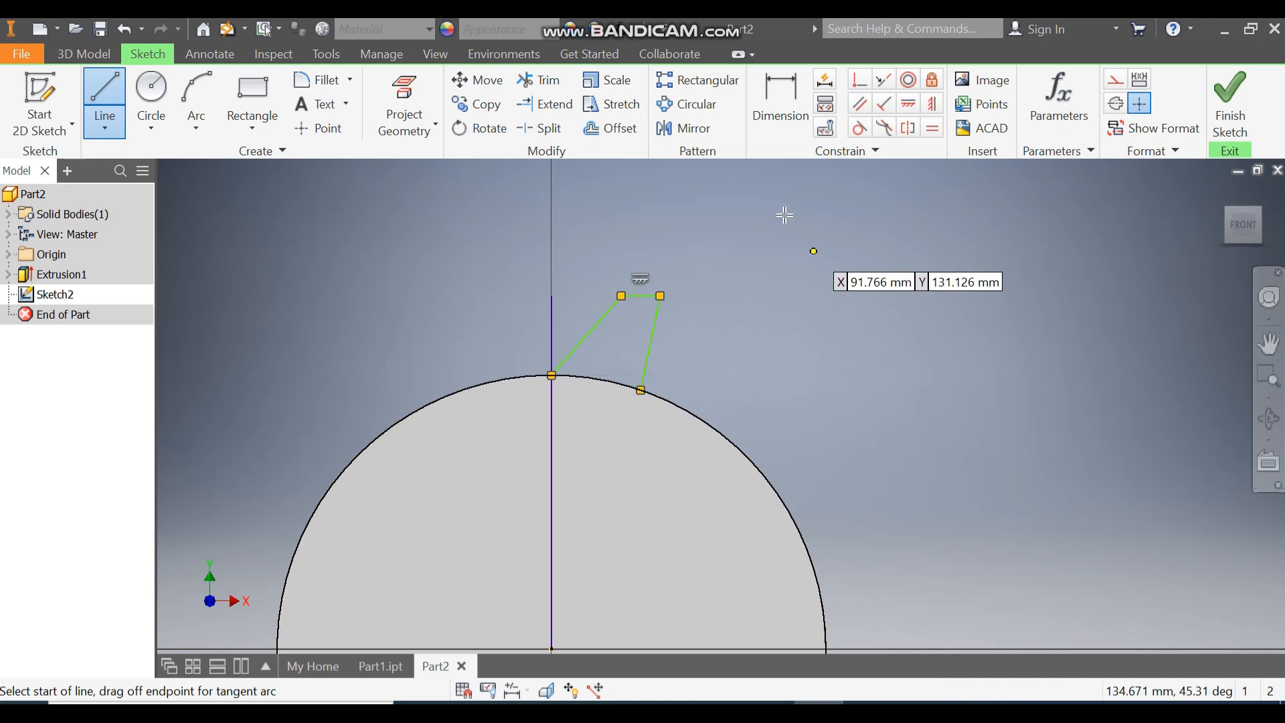
- Dimension the angle between the tooth's right flank and the vertical centre line as 10 degrees
left_click(771, 104)
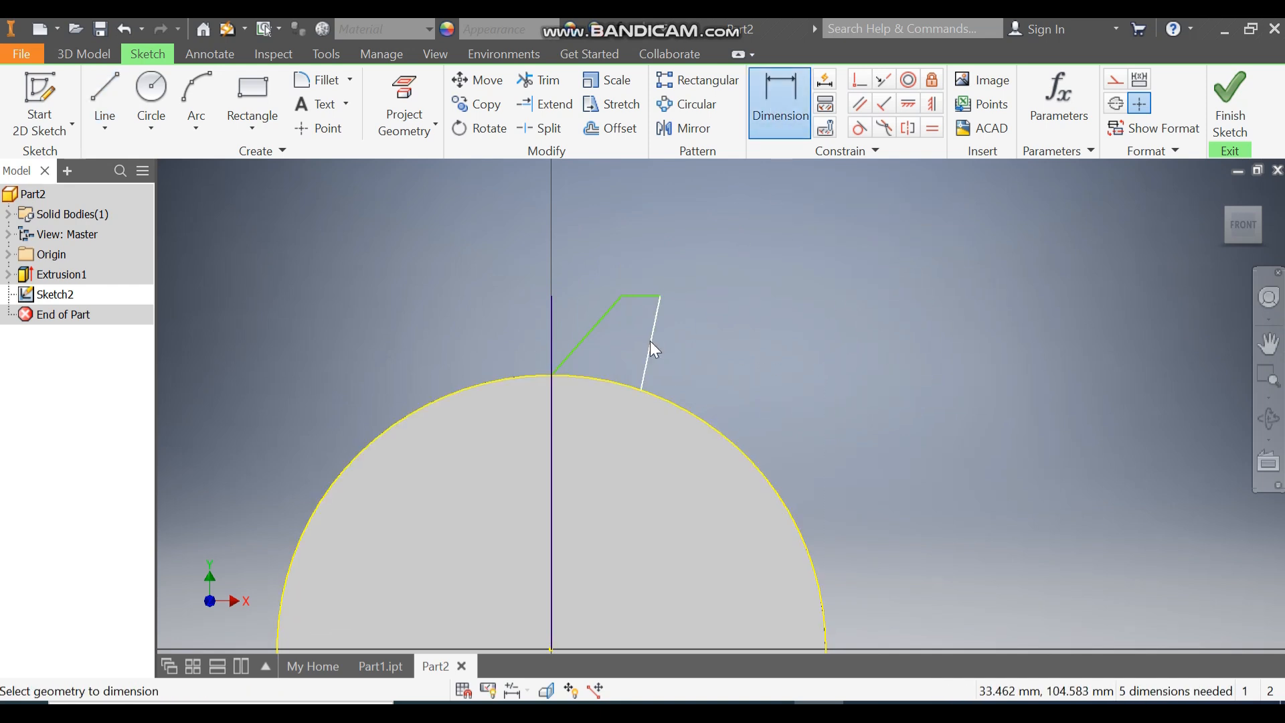
left_click(650, 343)
left_click(552, 330)
left_click(617, 262)
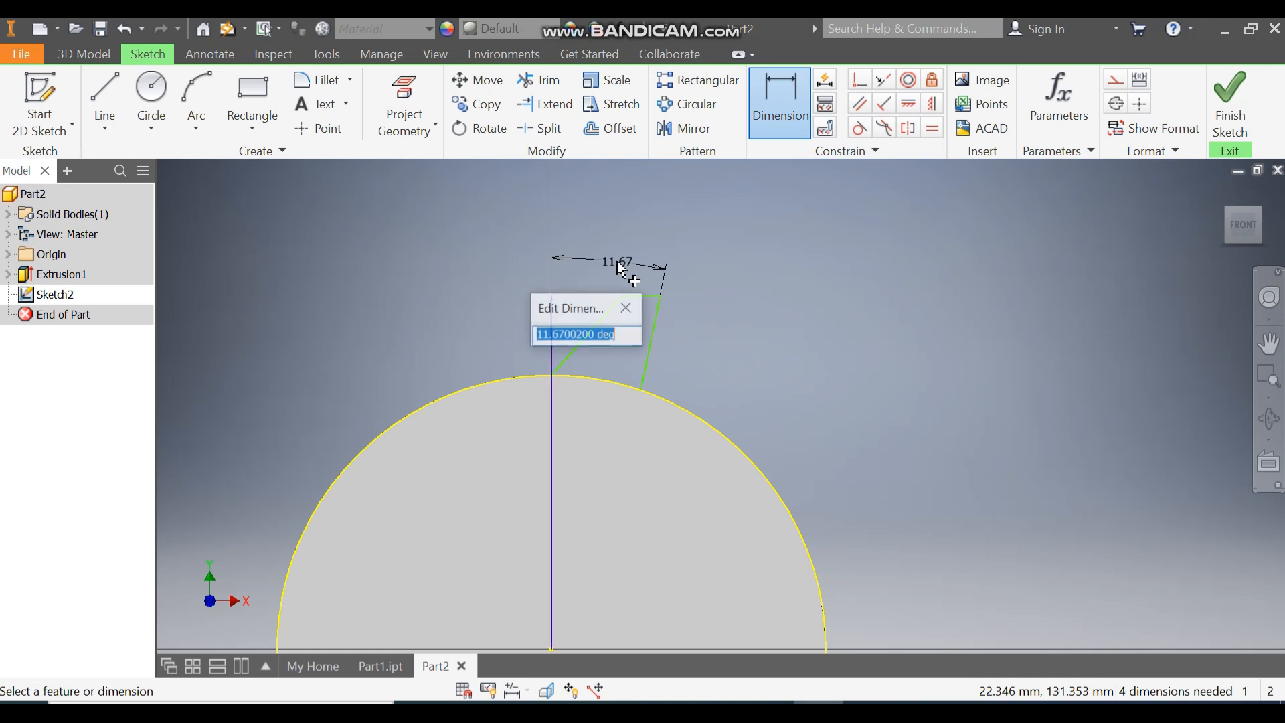
type("10")
key("Return")
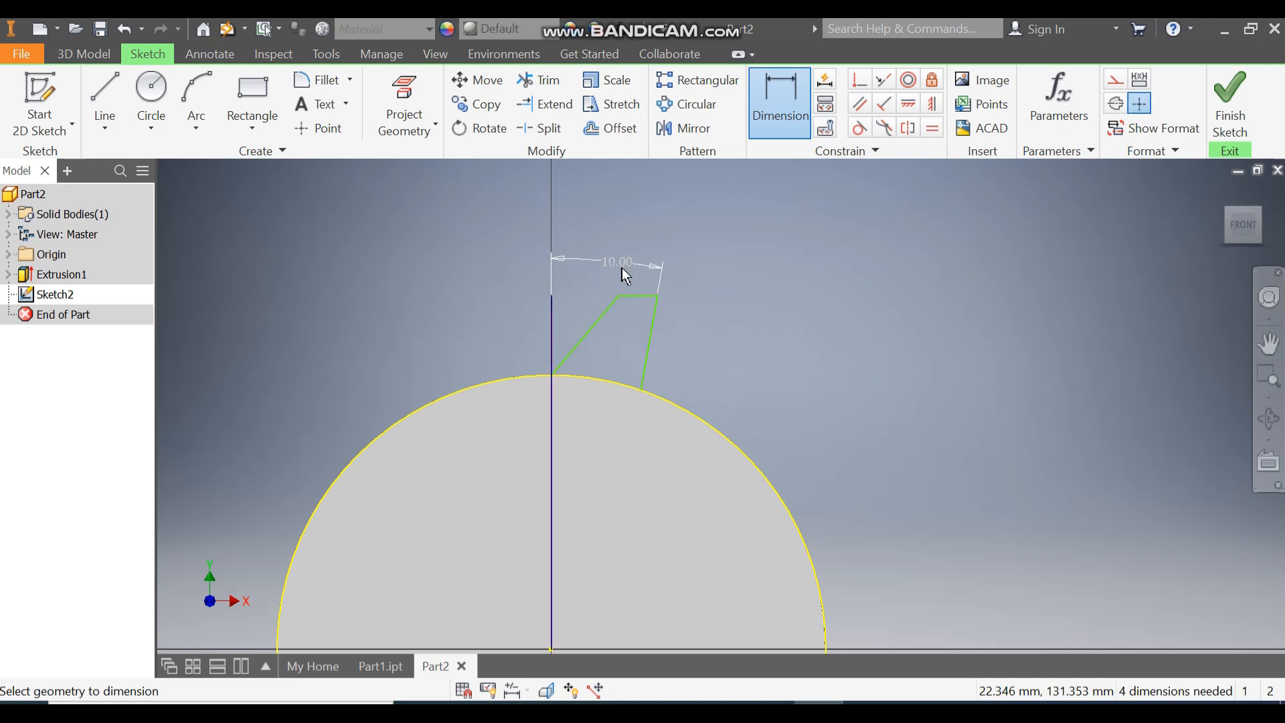
- Dimension the angle between the two tooth flanks as 23 degrees
left_click(597, 320)
left_click(650, 357)
left_click(596, 408)
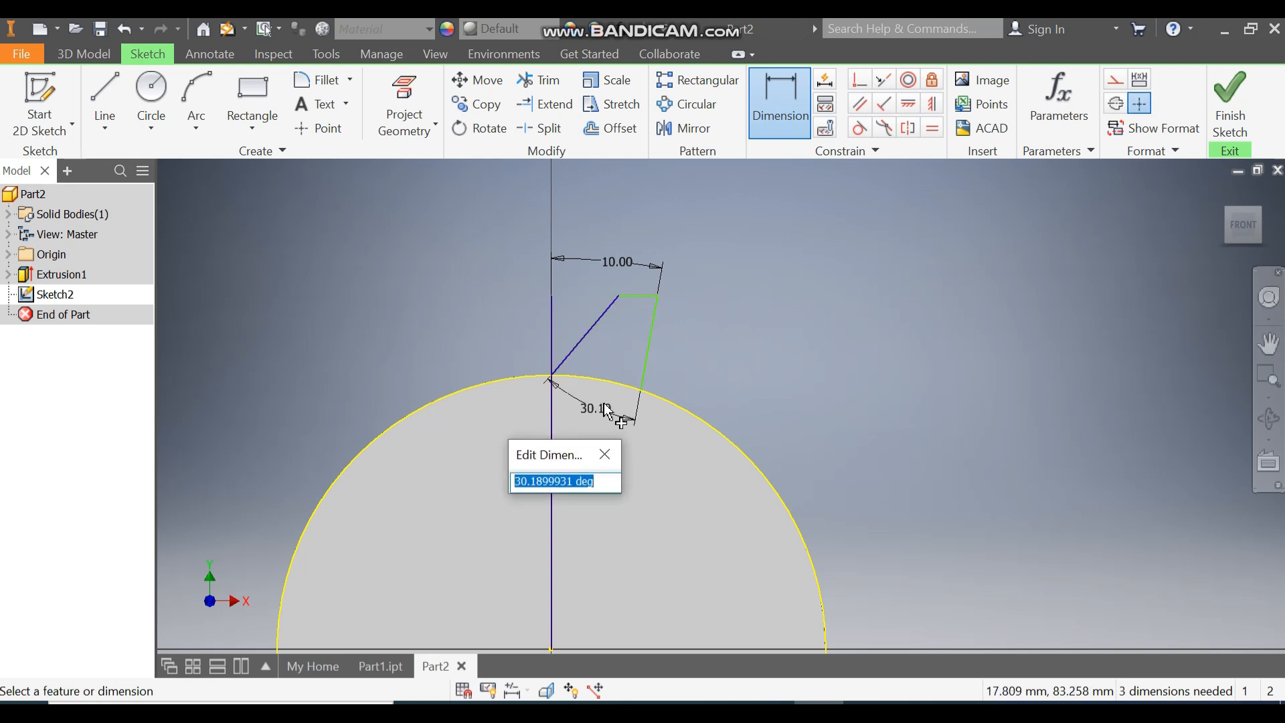
type("23")
key("Return")
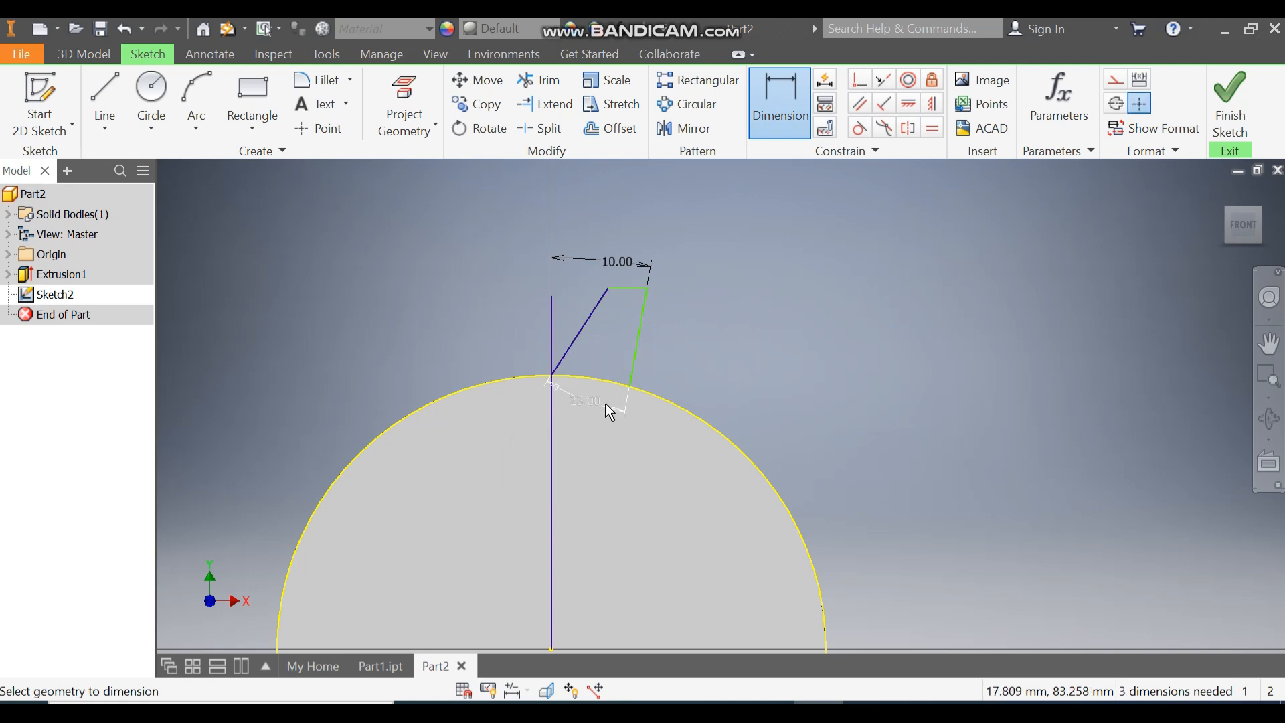
- Dimension the tooth's horizontal tip line as 5 mm long
left_click(631, 288)
left_click(622, 311)
type("5")
key("Return")
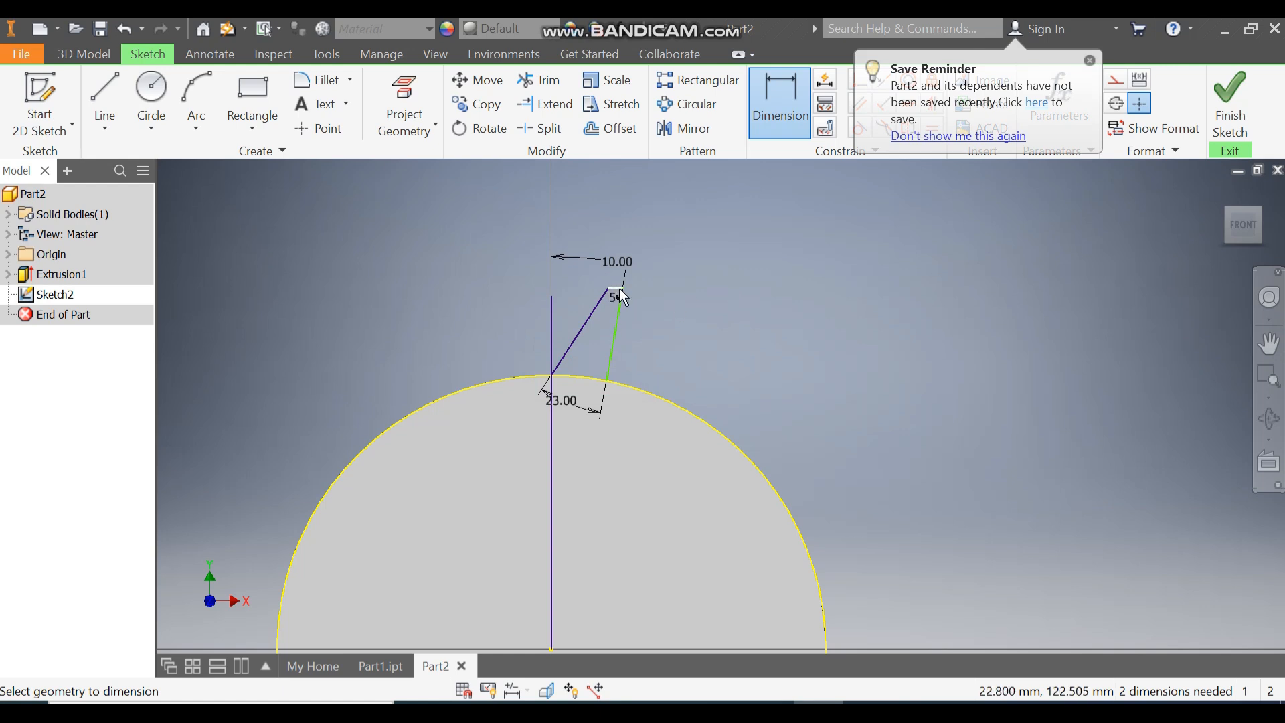
- Dimension the height of the tooth tip above the disc's centre as 115 mm
scroll(622, 297, "down", 2)
key("Escape")
left_click(614, 480)
left_click(769, 395)
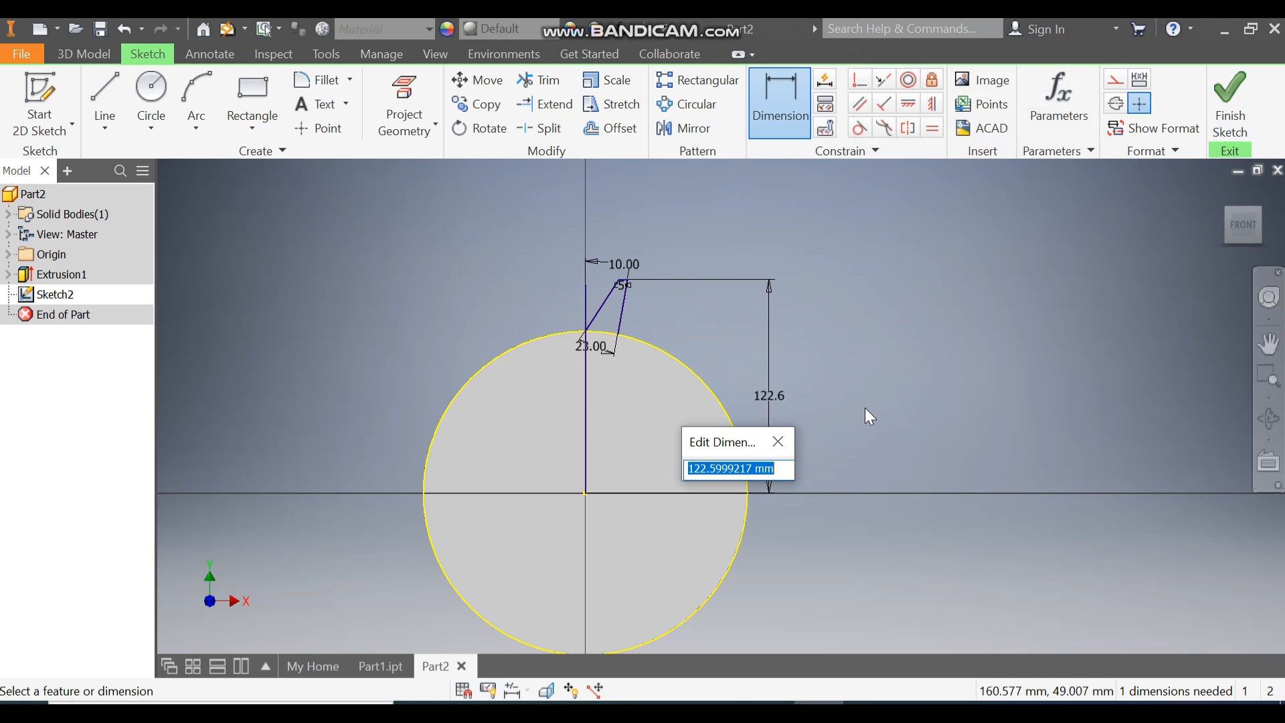
type("115")
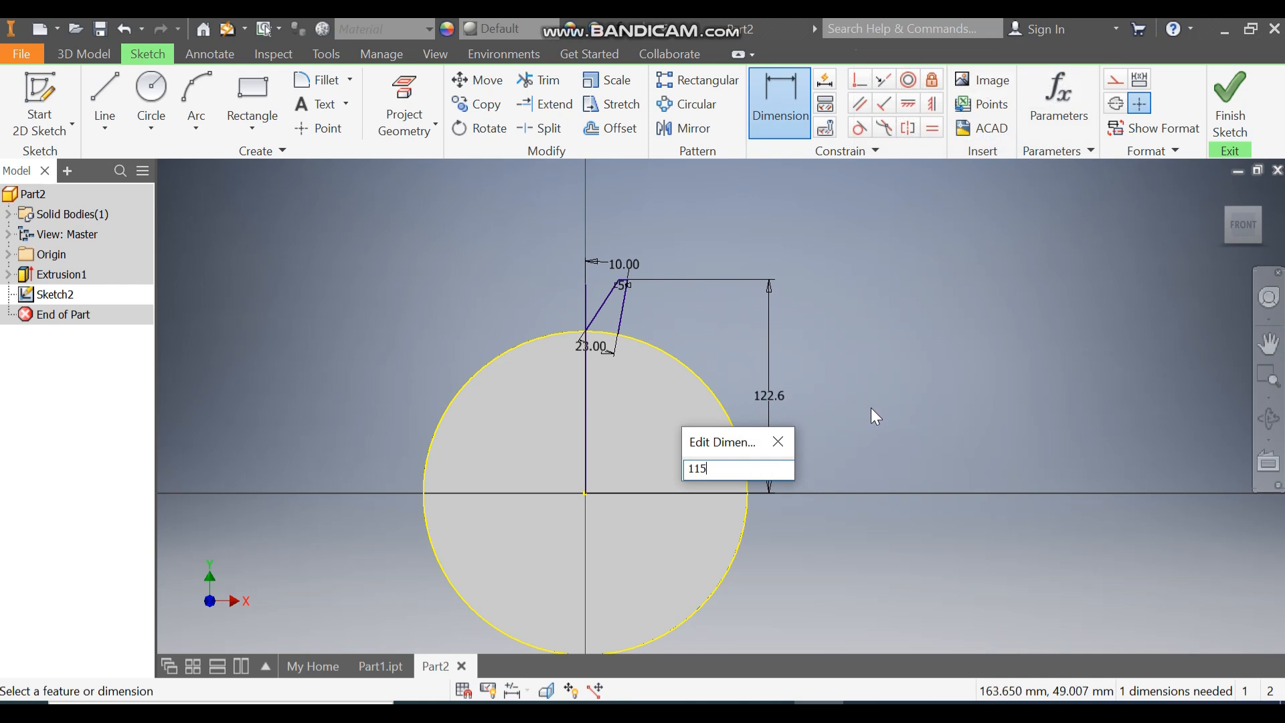
key("Return")
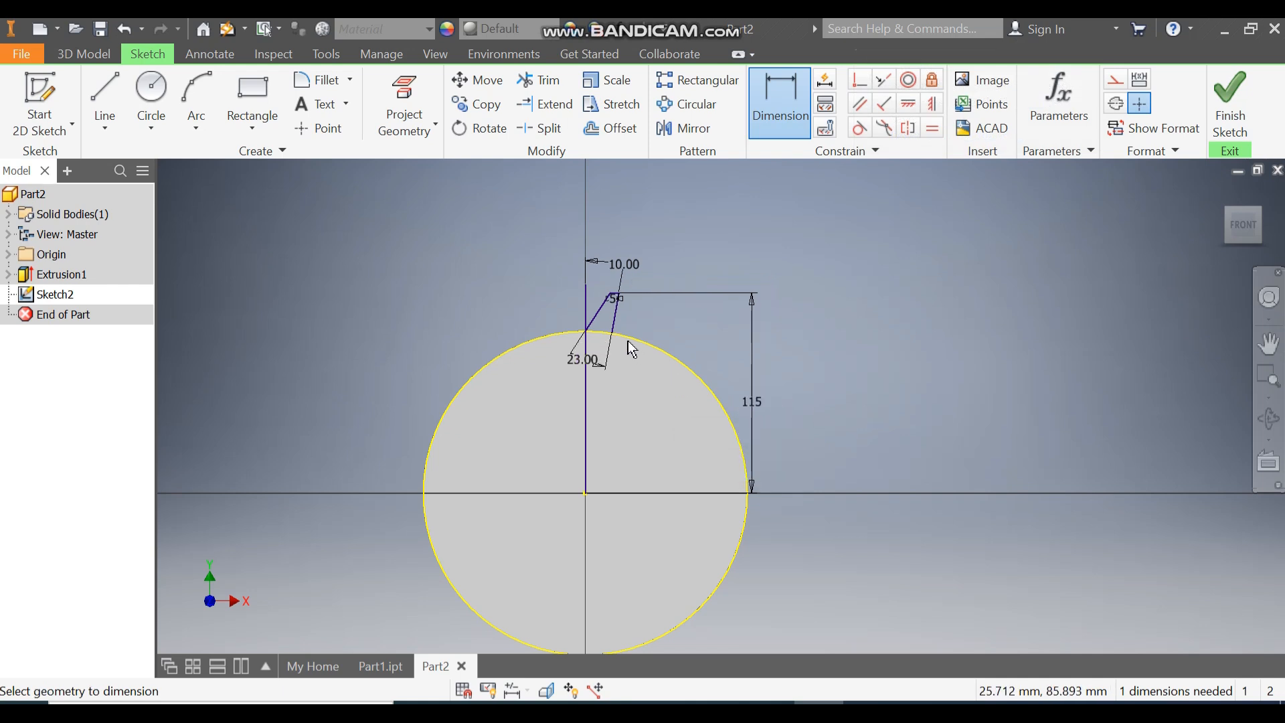
- Convert the vertical centre line to construction geometry
scroll(629, 344, "up", 3)
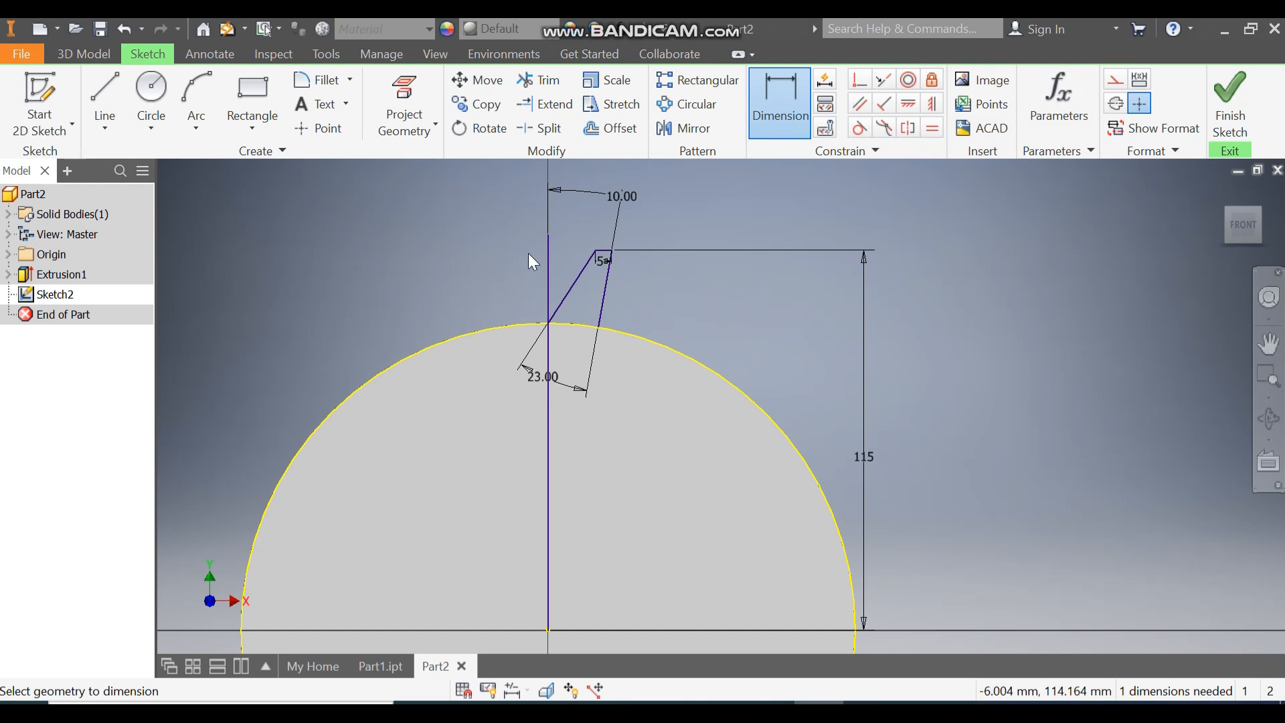
key("Escape")
left_click(548, 268)
left_click(1122, 83)
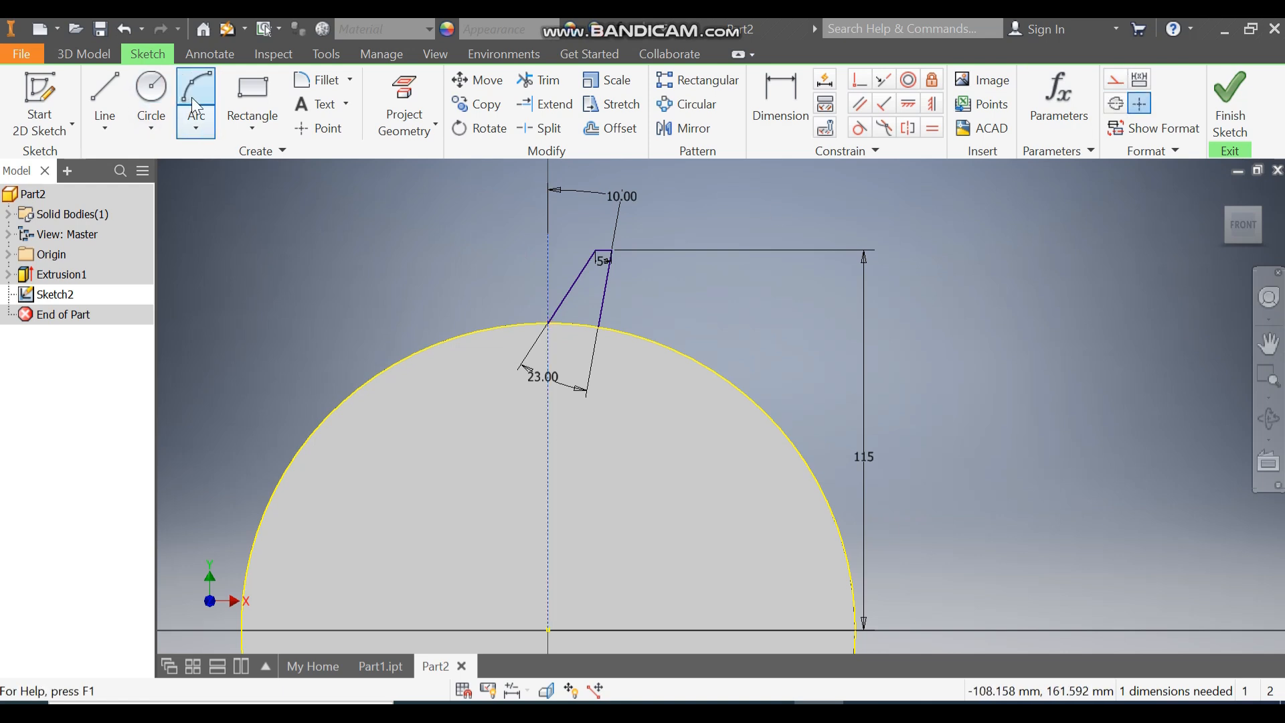
- Close the tooth profile with a three-point arc along the disc's rim between the lower ends of the two flanks
left_click(192, 120)
left_click(234, 167)
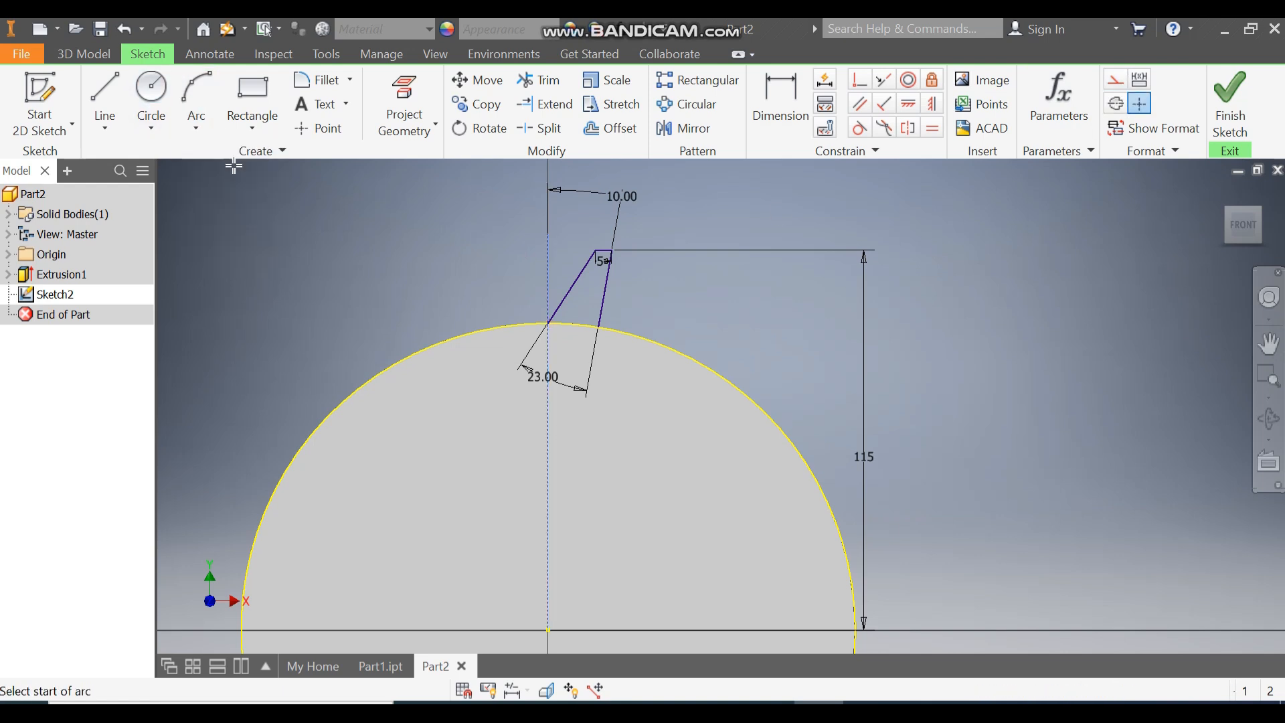
left_click(548, 322)
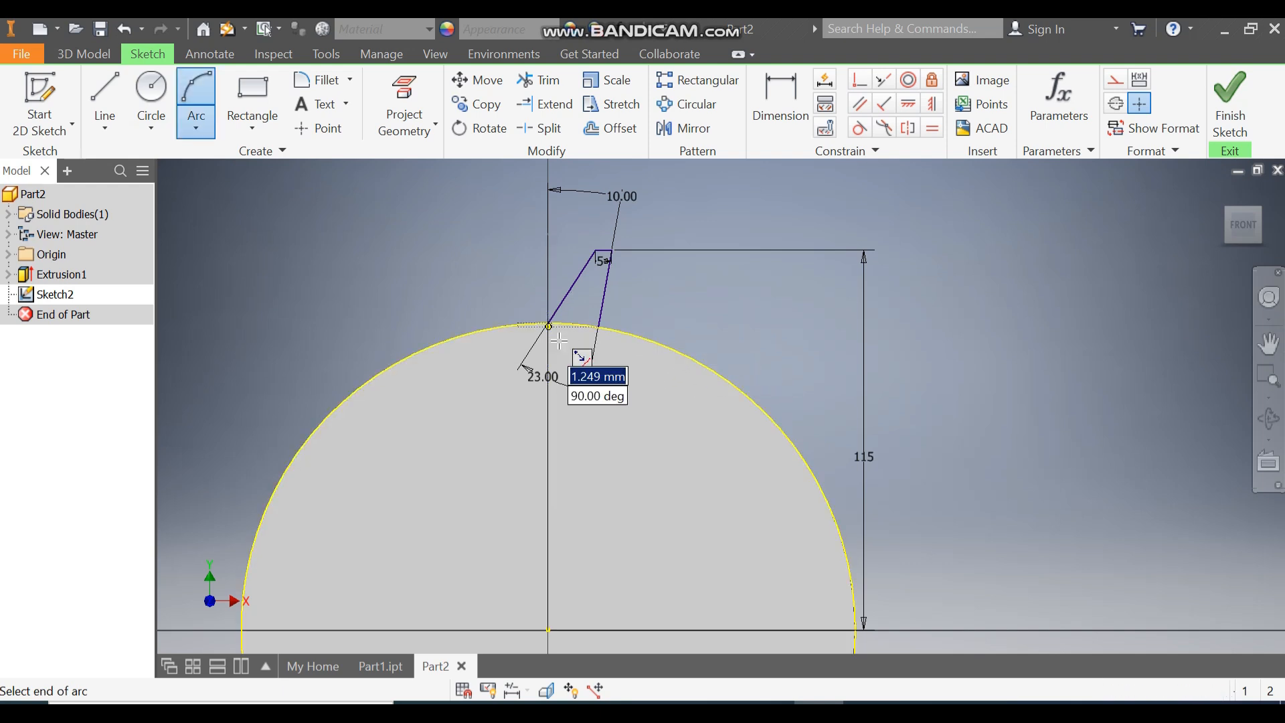
left_click(598, 326)
scroll(581, 335, "up", 3)
scroll(581, 334, "up", 3)
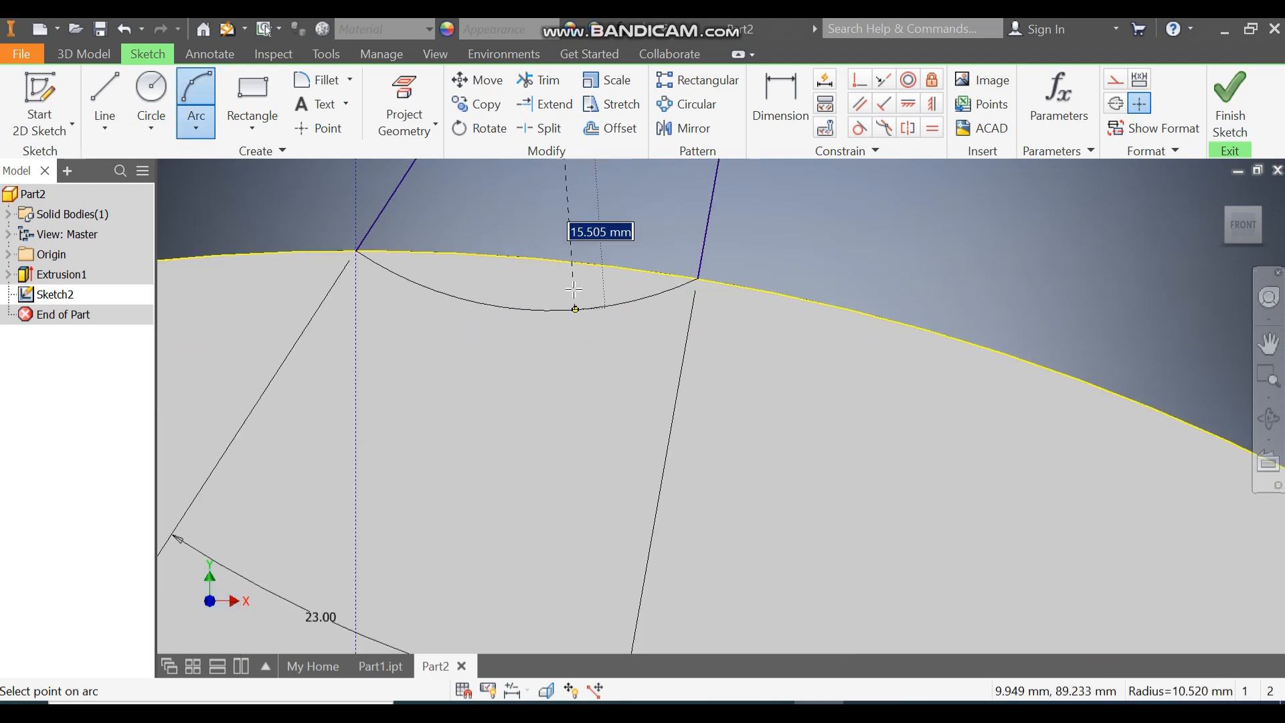
left_click(575, 262)
scroll(605, 335, "down", 3)
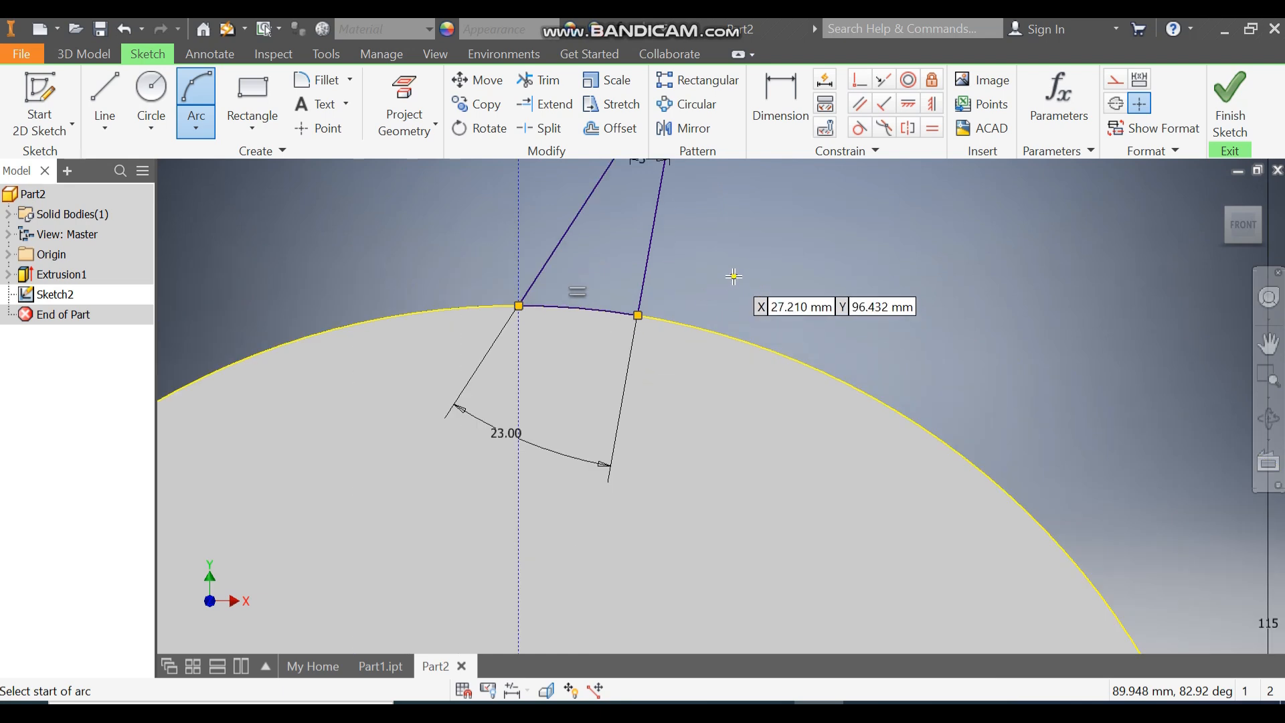
- Convert the disc's projected rim circle to construction geometry and finish the tooth sketch
key("Escape")
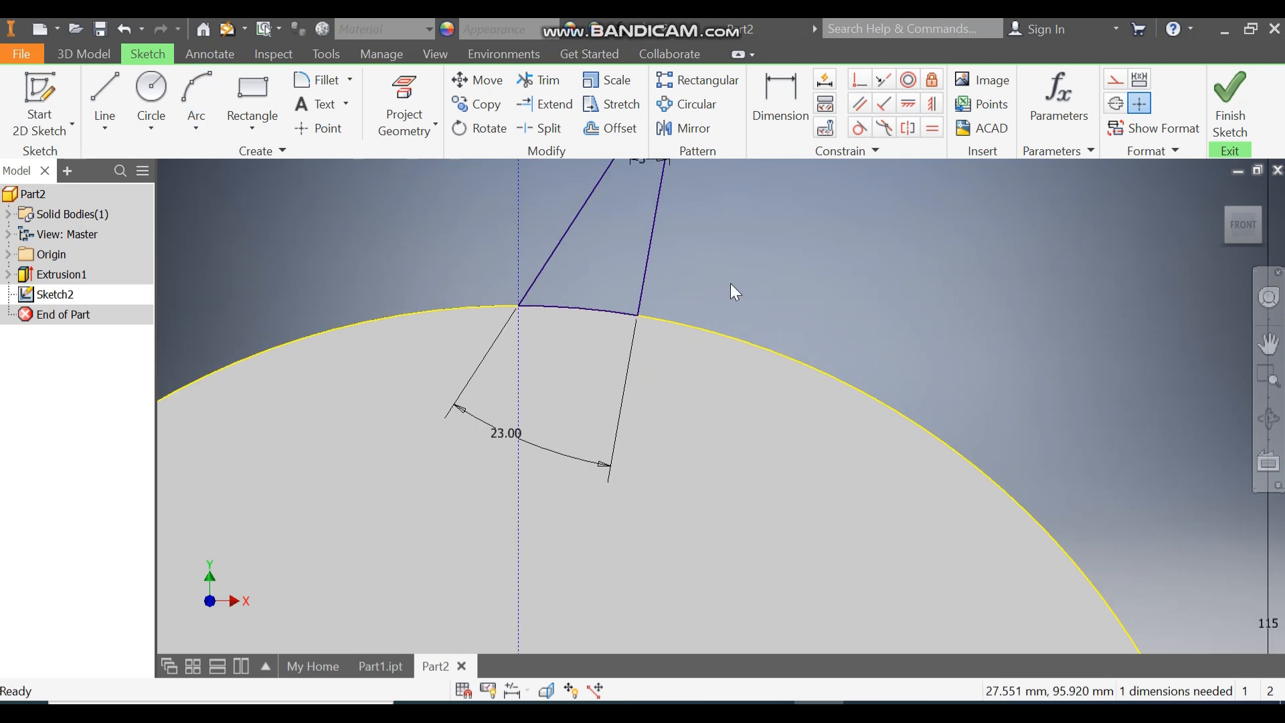
scroll(730, 283, "down", 4)
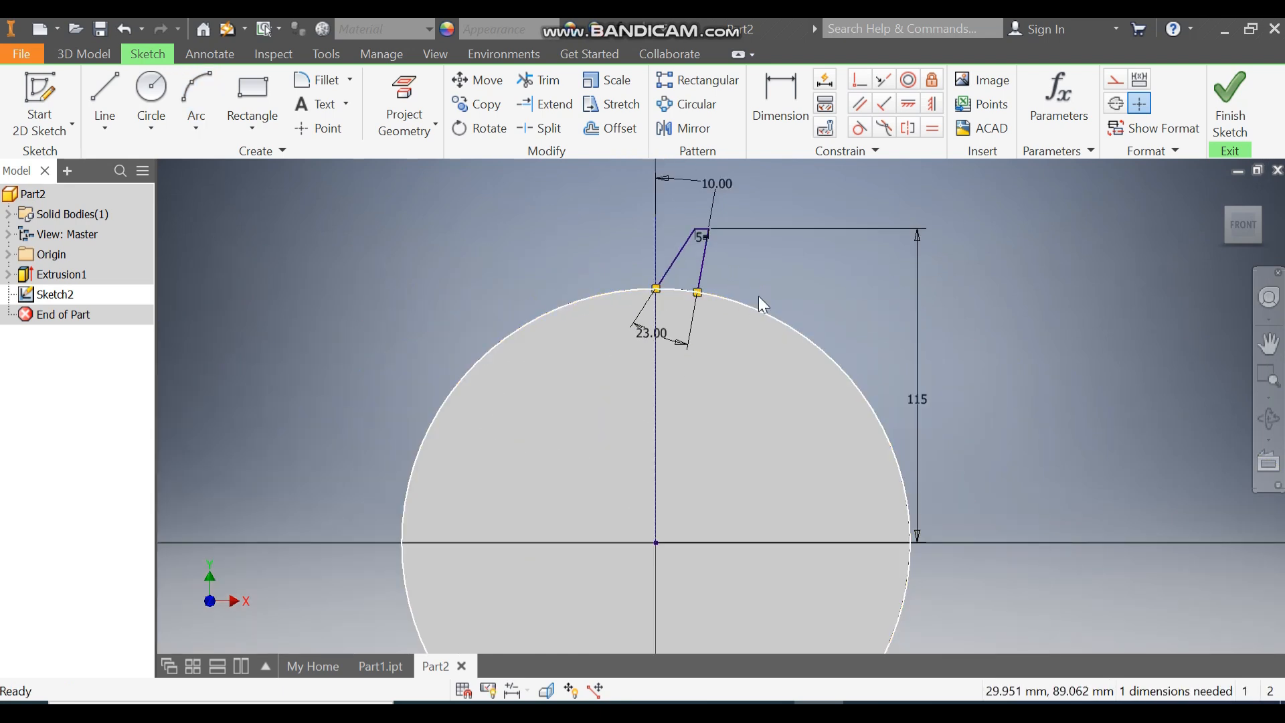
left_click(757, 299)
left_click(1140, 104)
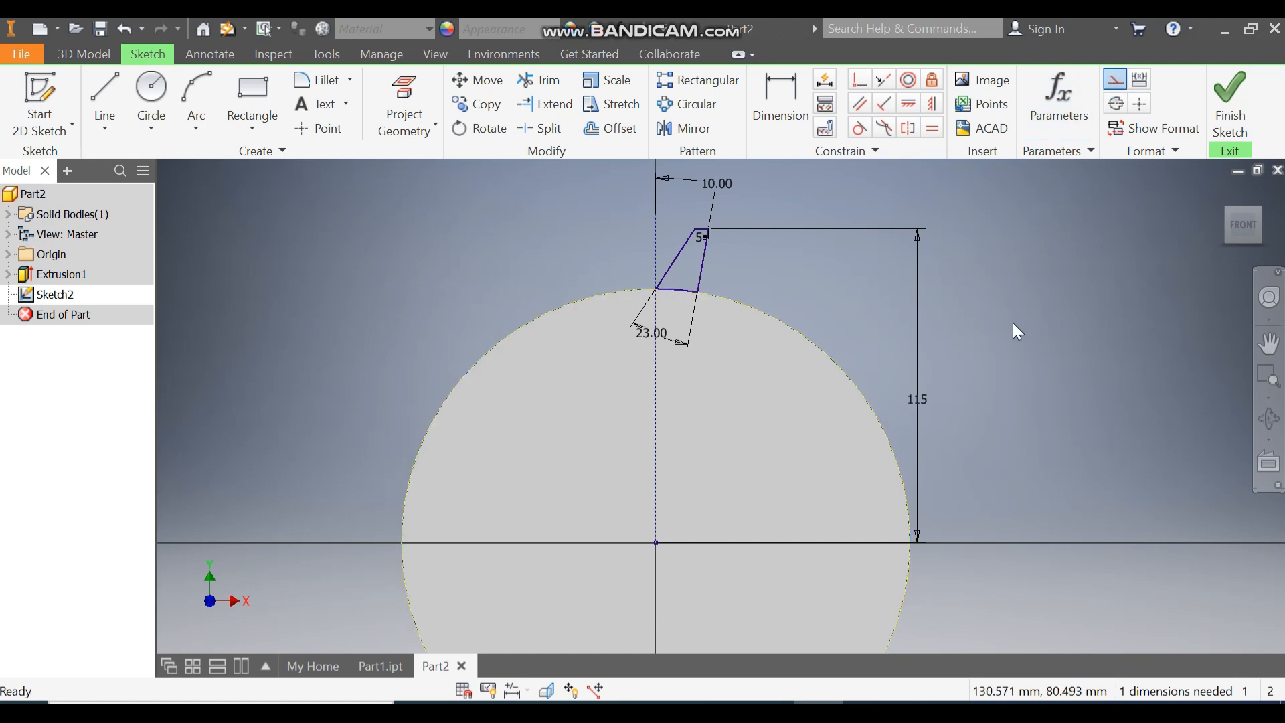
left_click(1230, 101)
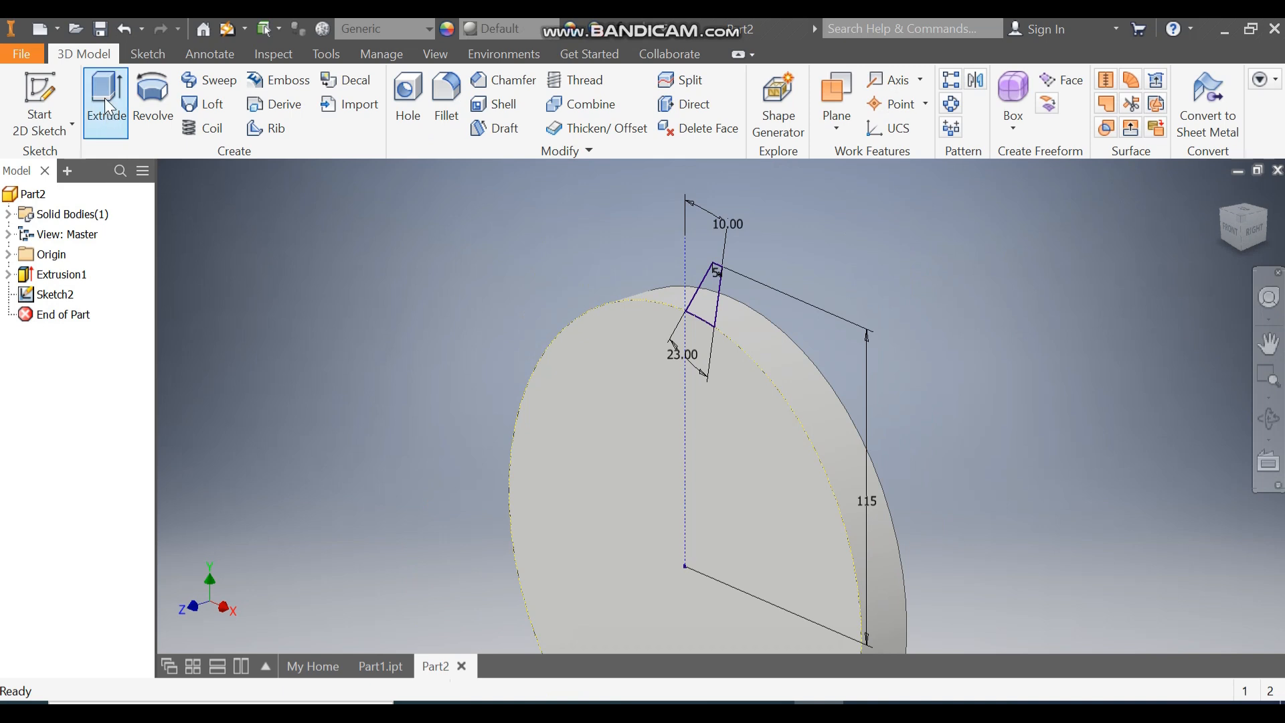
- Extrude the tooth profile 20 mm back along the disc's thickness, joining it to the disc
left_click(106, 103)
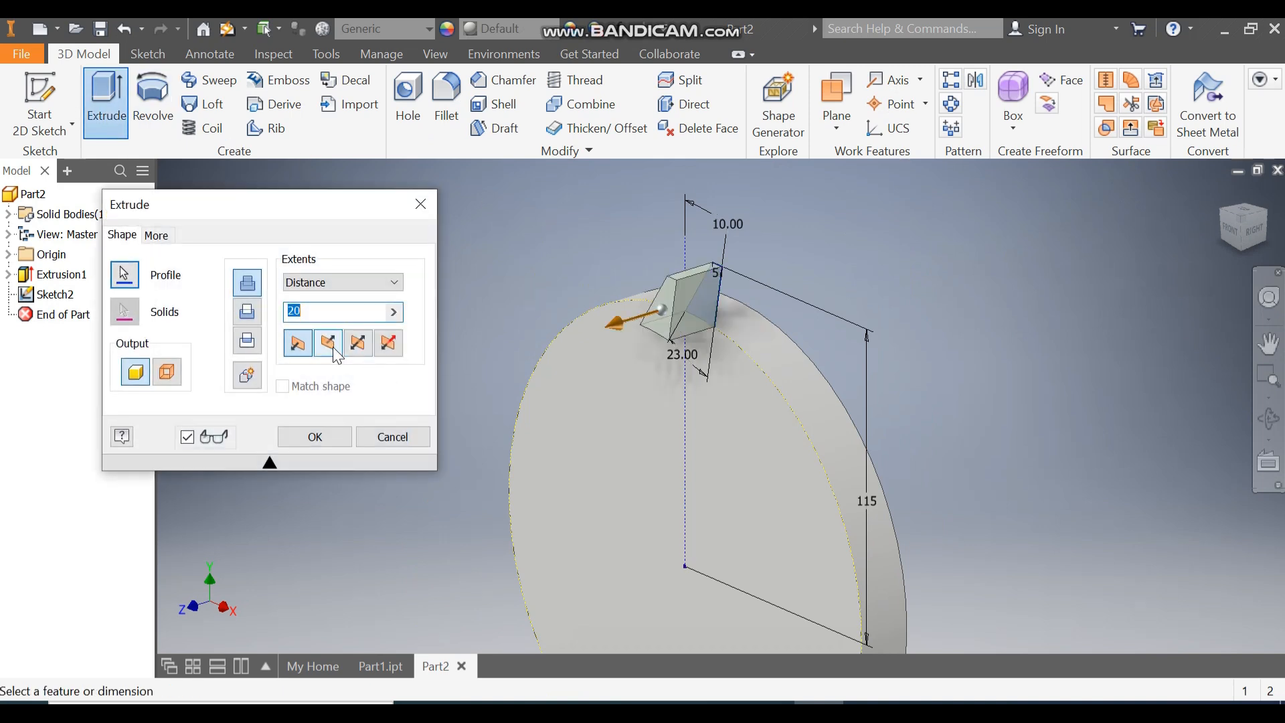
left_click(335, 351)
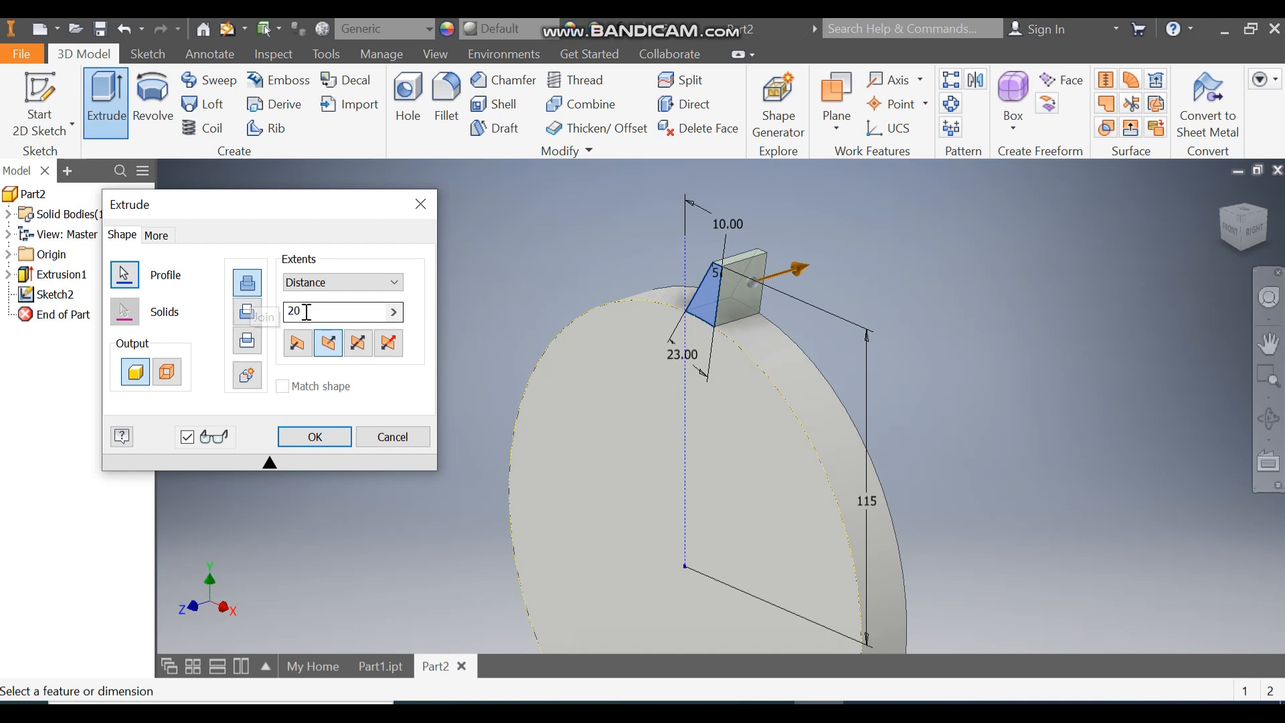
left_click(310, 436)
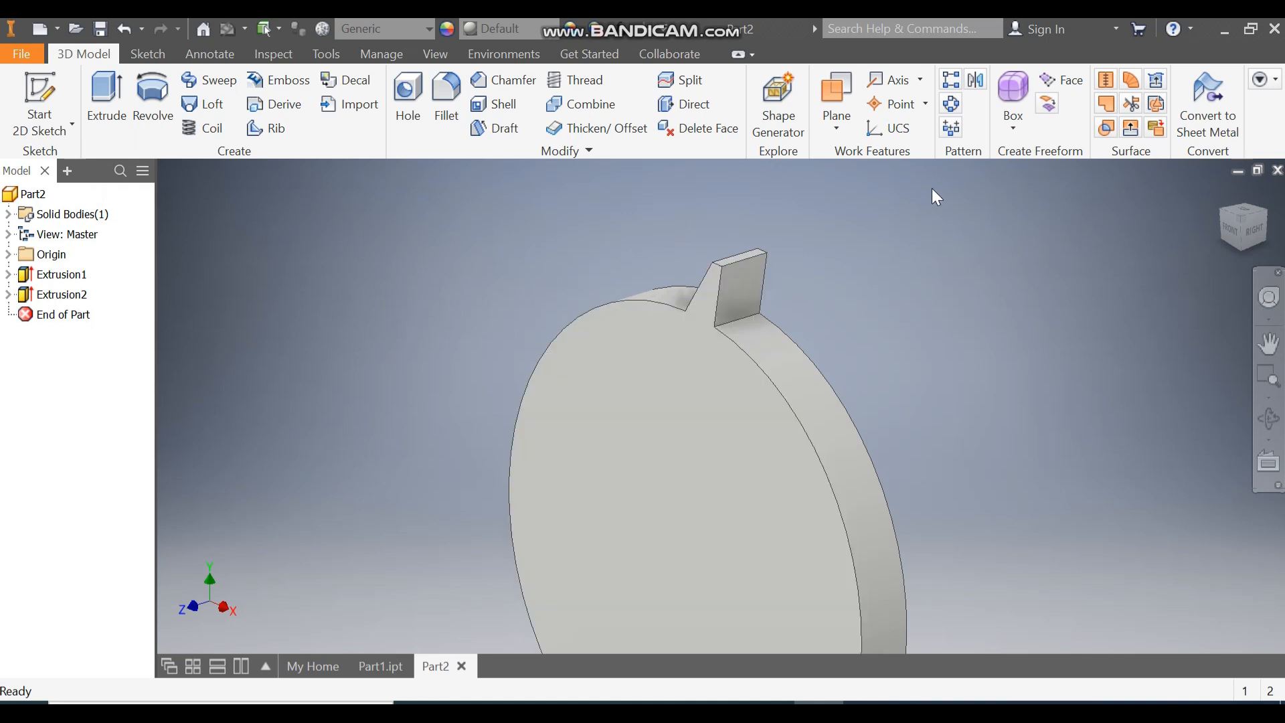
- Create a circular pattern of the tooth extrusion around the disc's axis with 26 occurrences over 360 degrees
left_click(953, 106)
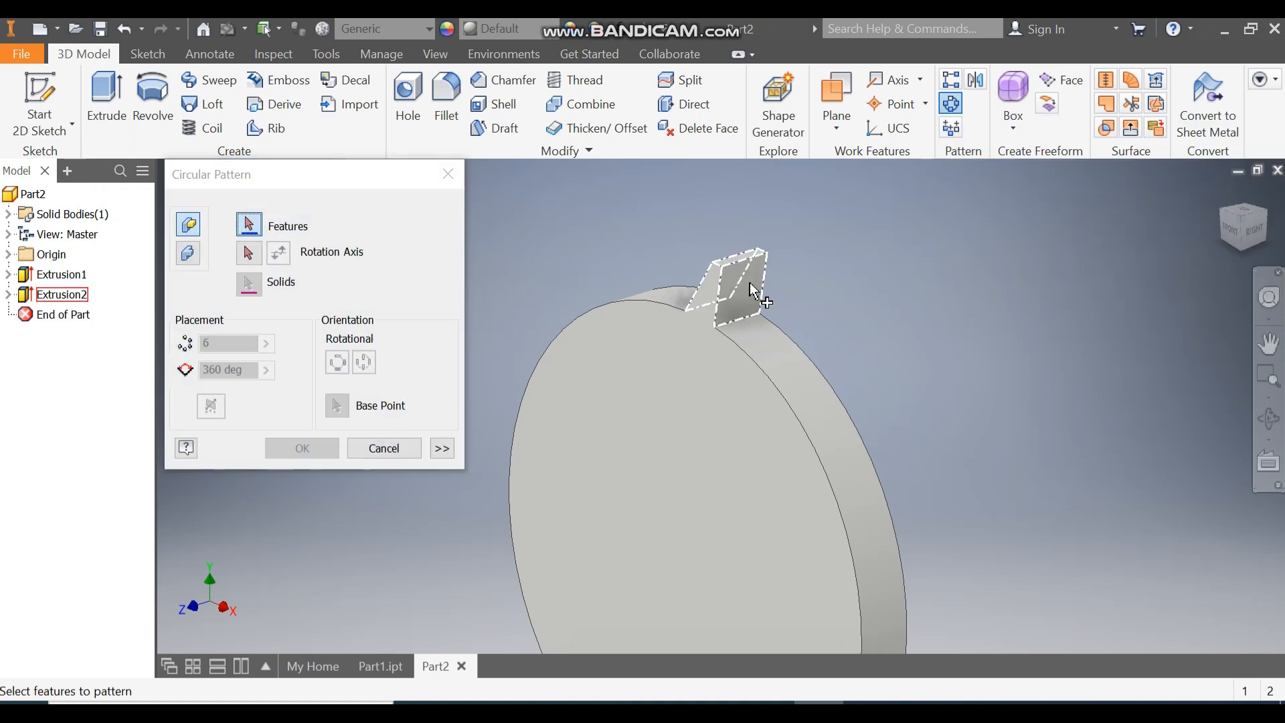
left_click(253, 255)
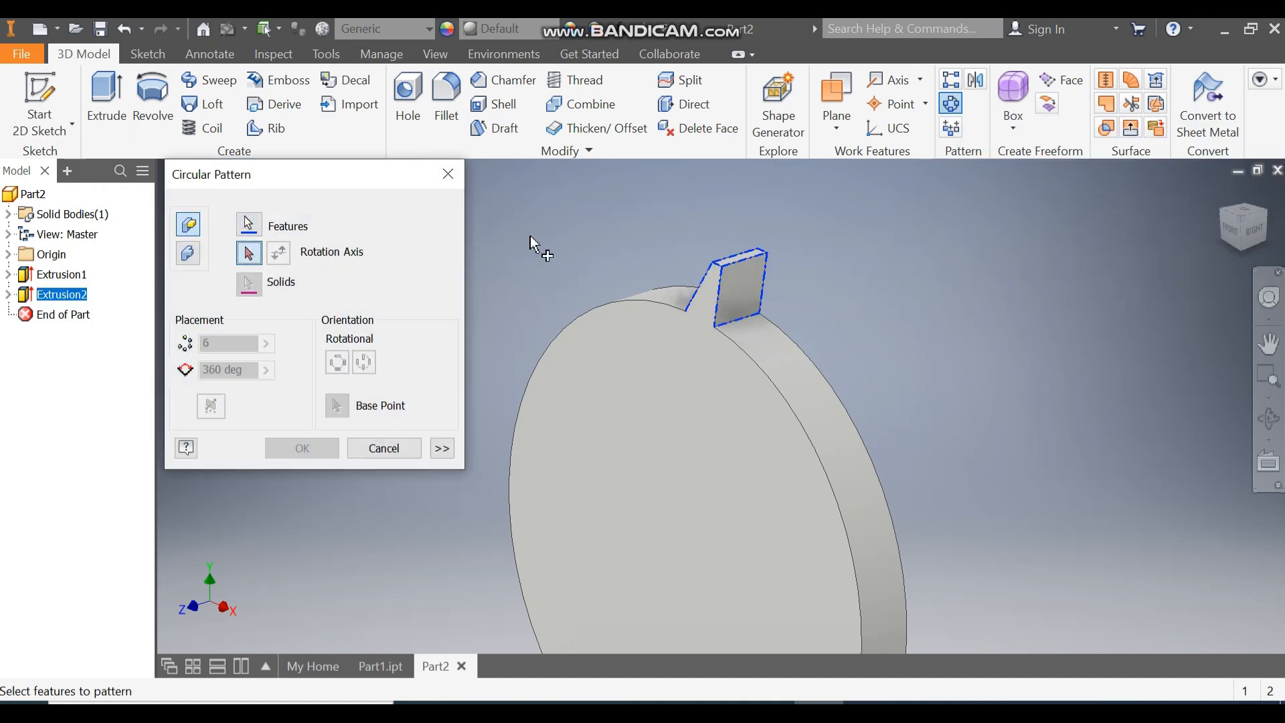
left_click(783, 368)
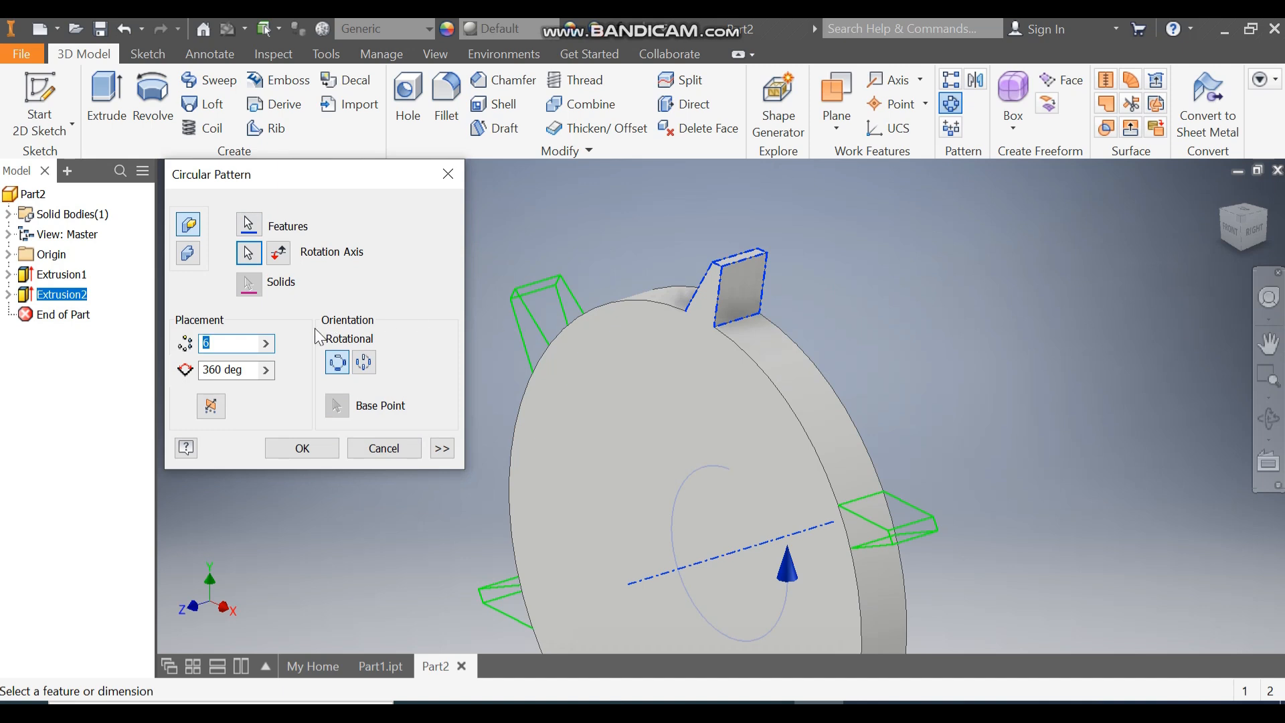
type("26")
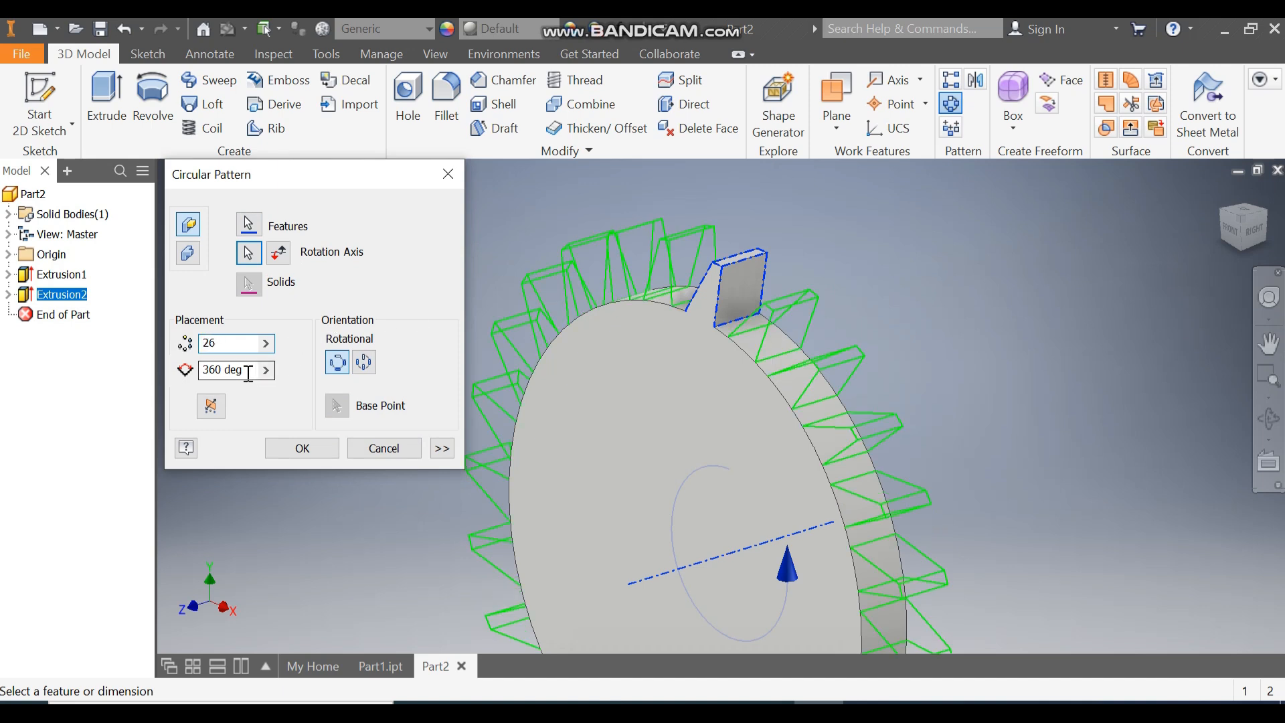
left_click(283, 445)
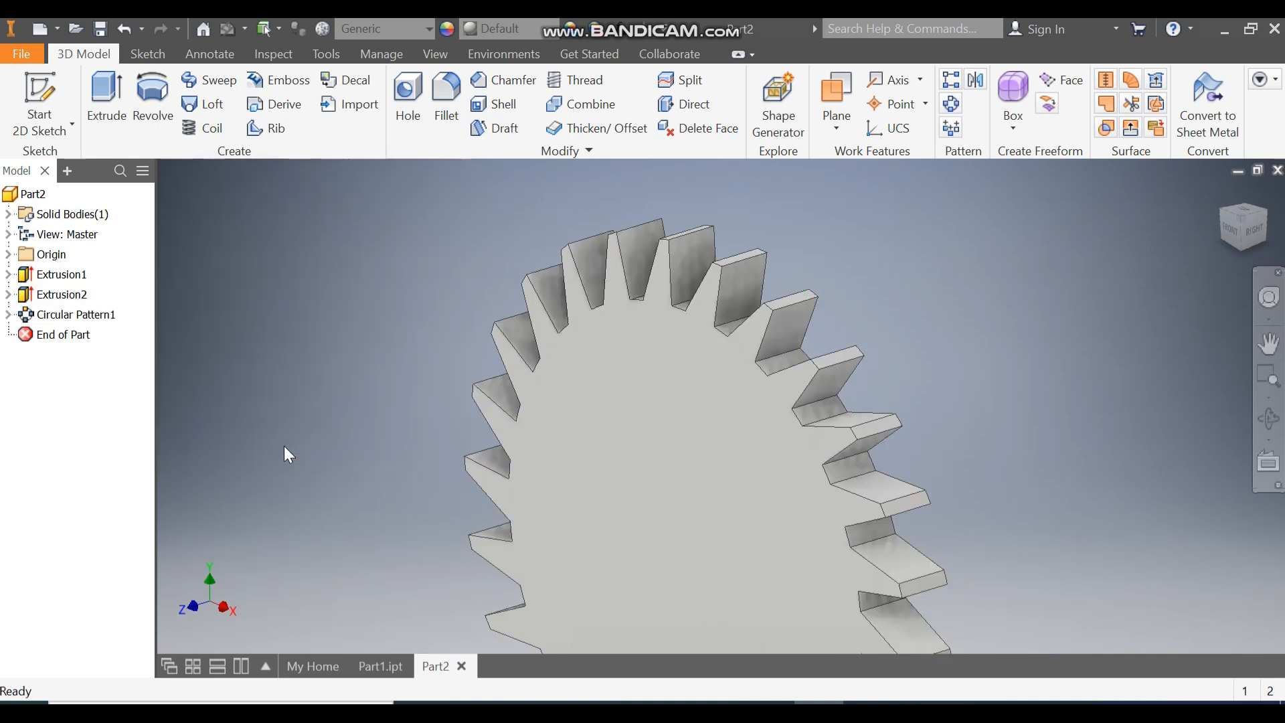
- Start a sketch on the gear's front face and draw an 88 mm diameter circle at its centre
left_click(1235, 237)
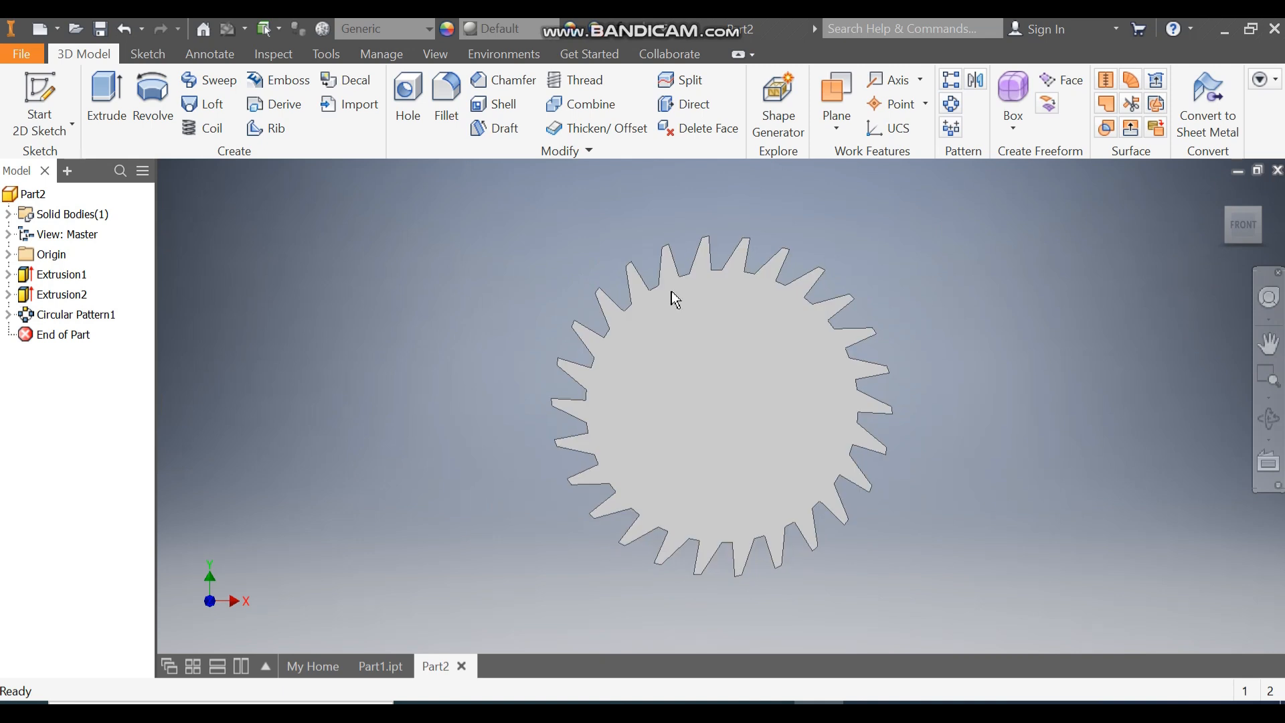
left_click(722, 404)
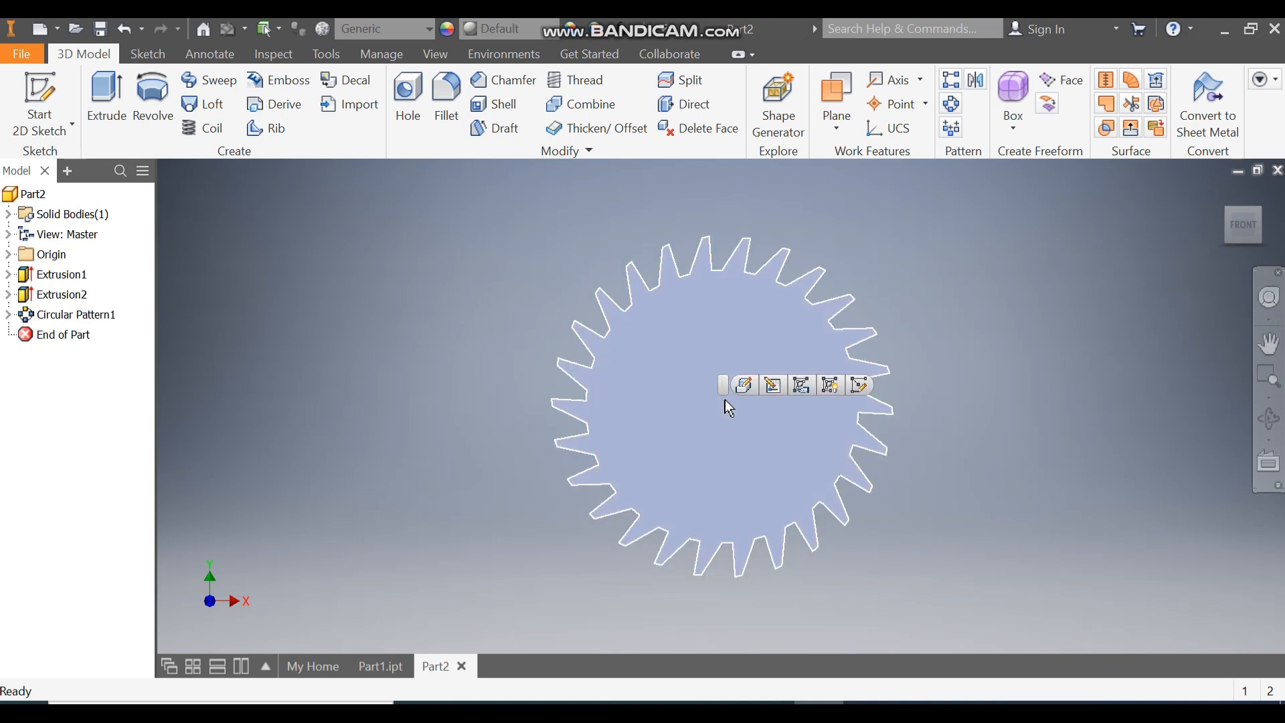
left_click(855, 386)
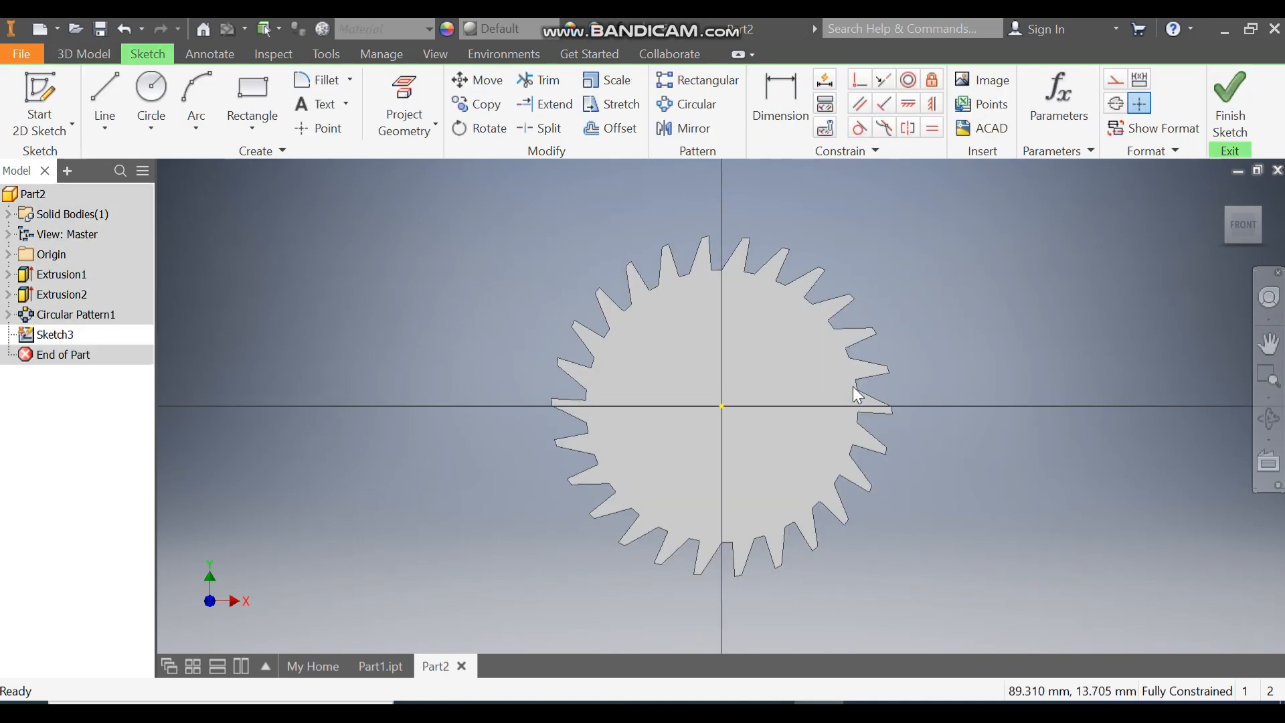
left_click(158, 91)
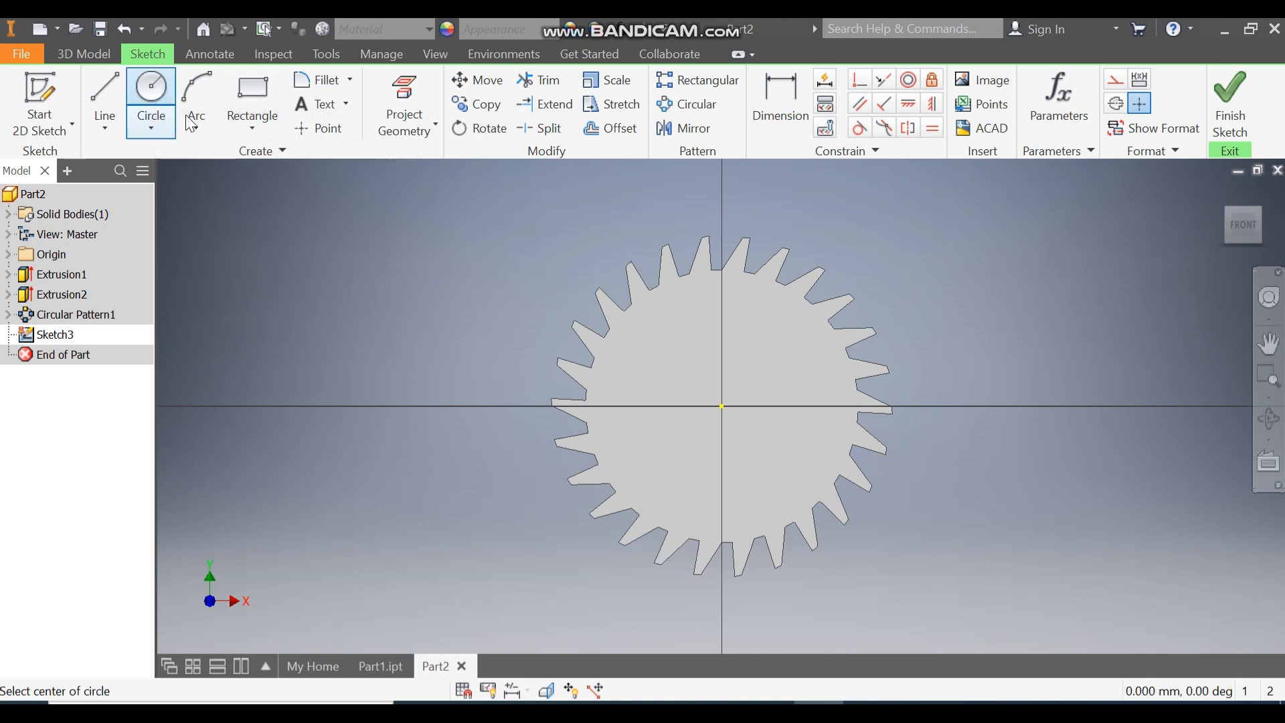
left_click(721, 406)
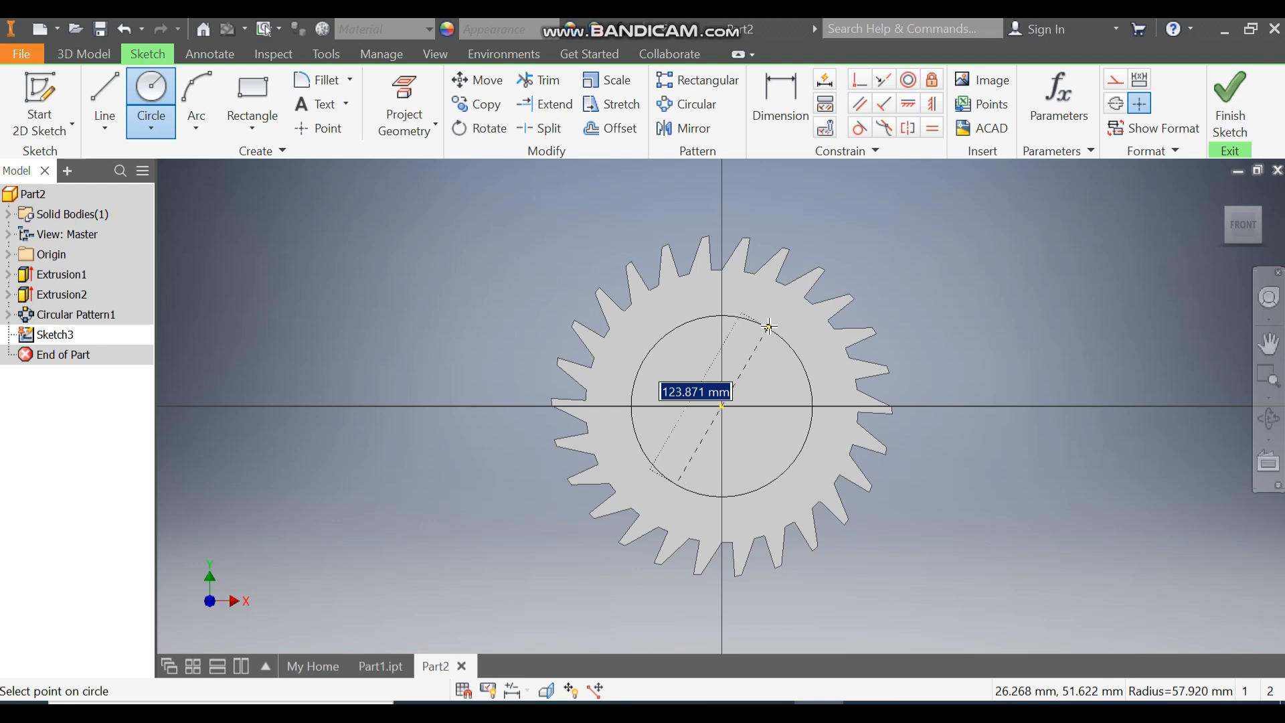
type("88")
key("Return")
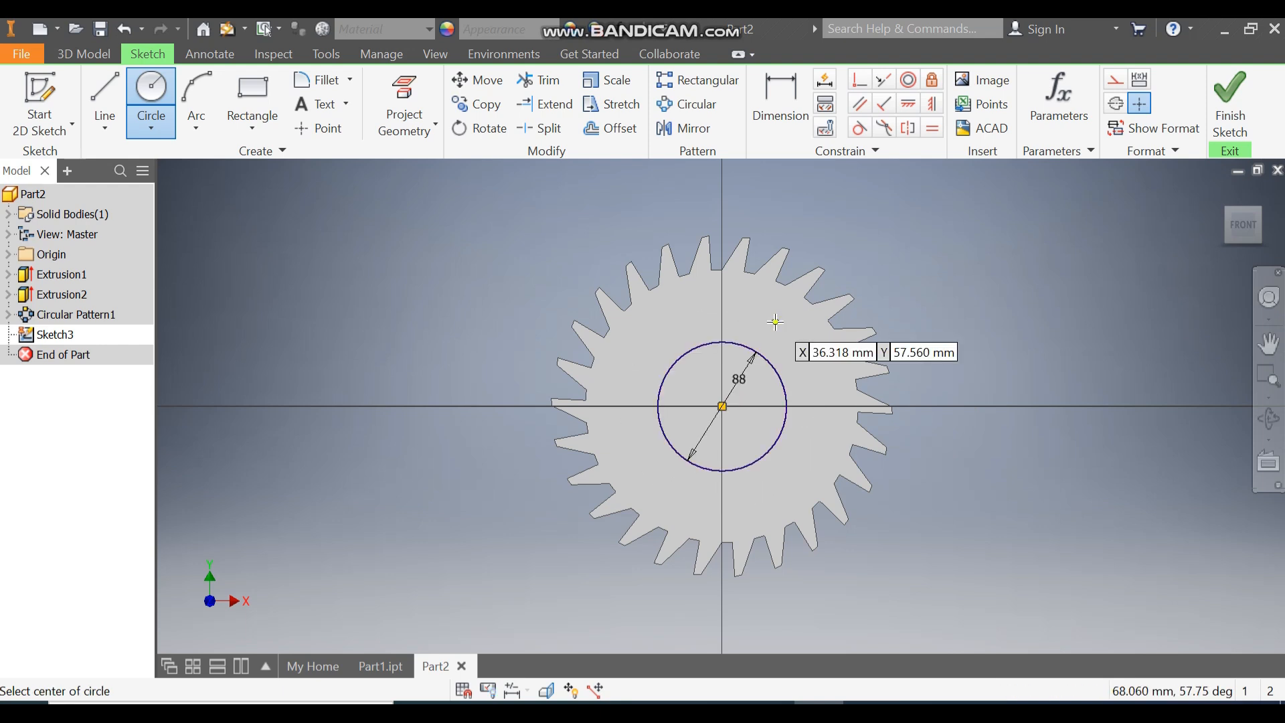
- Add a concentric 36 mm diameter circle inside the 88 mm circle and finish the sketch
left_click(722, 406)
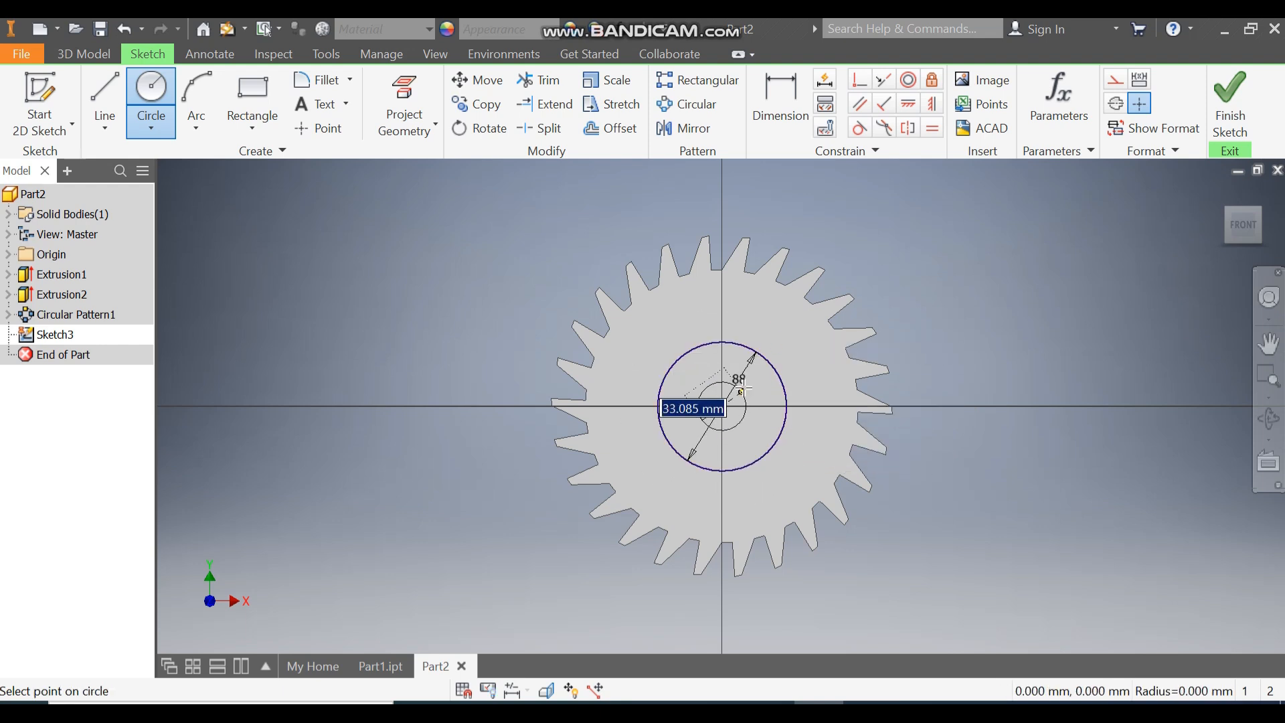
type("36")
key("Return")
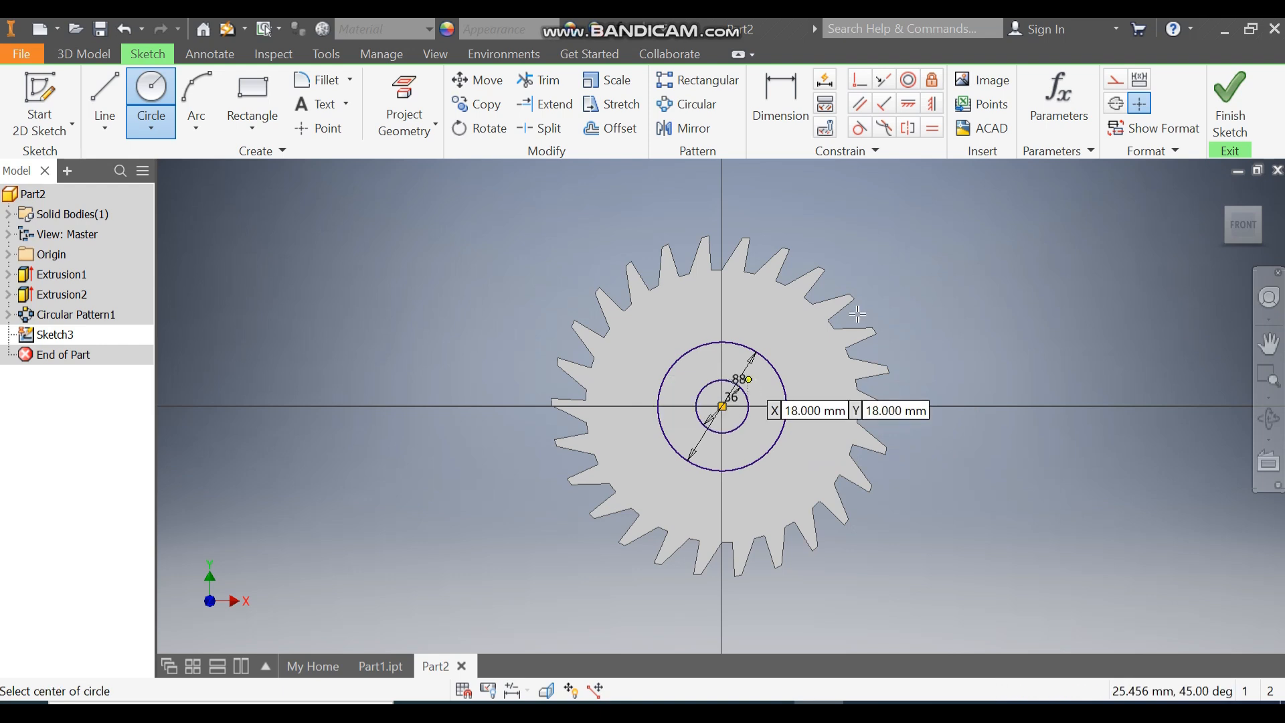
left_click(1248, 98)
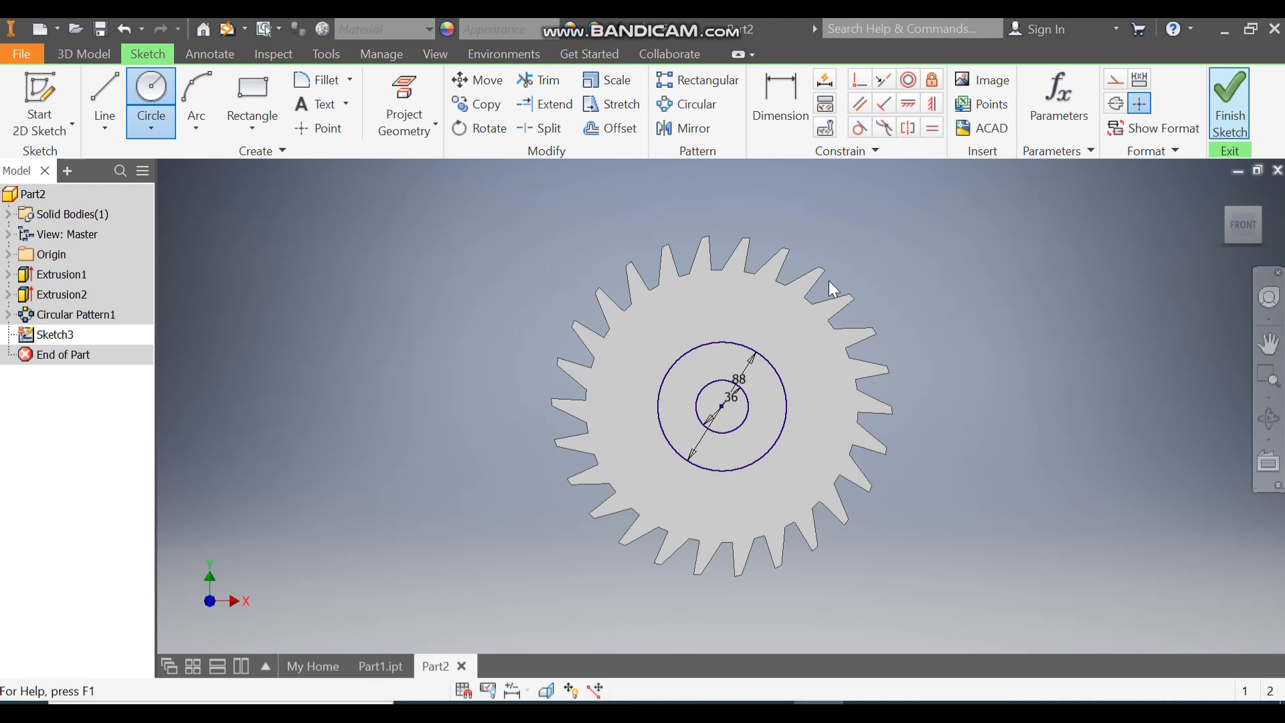
- Extrude the ring between the two circles asymmetrically as a joined hub, 20 mm forward and 40 mm back through the gear
left_click(1221, 196)
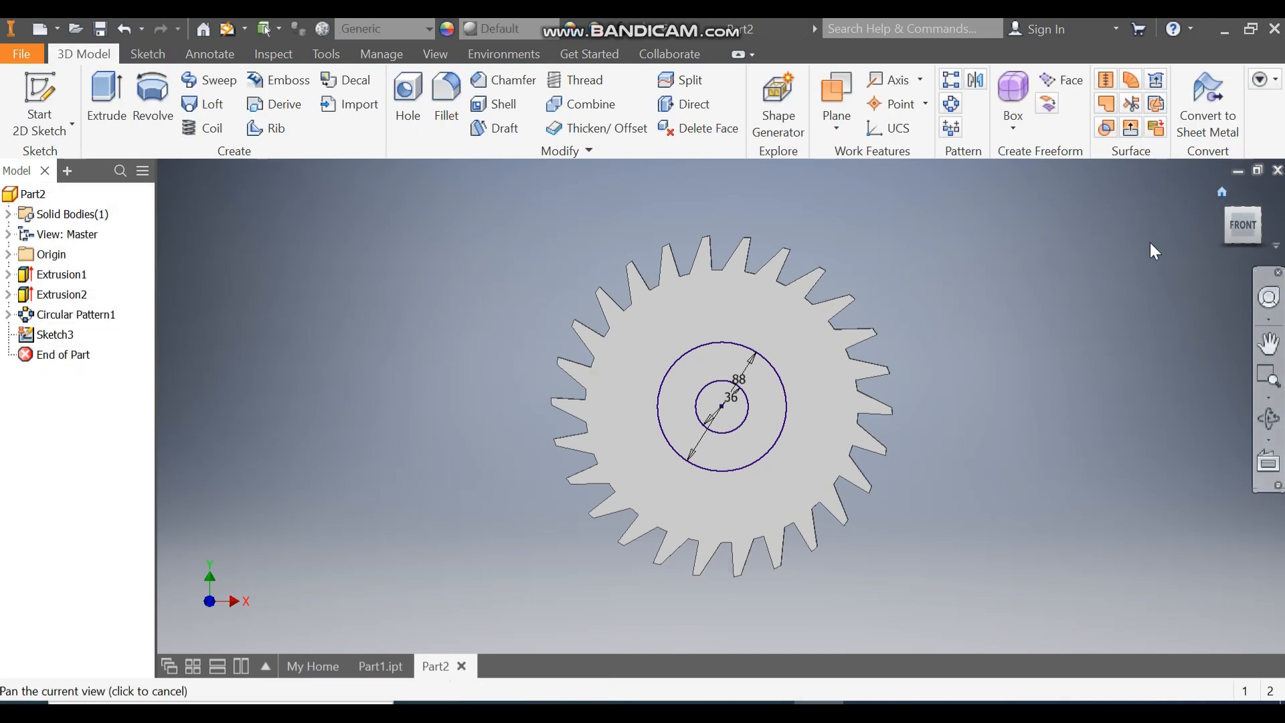
left_click(109, 98)
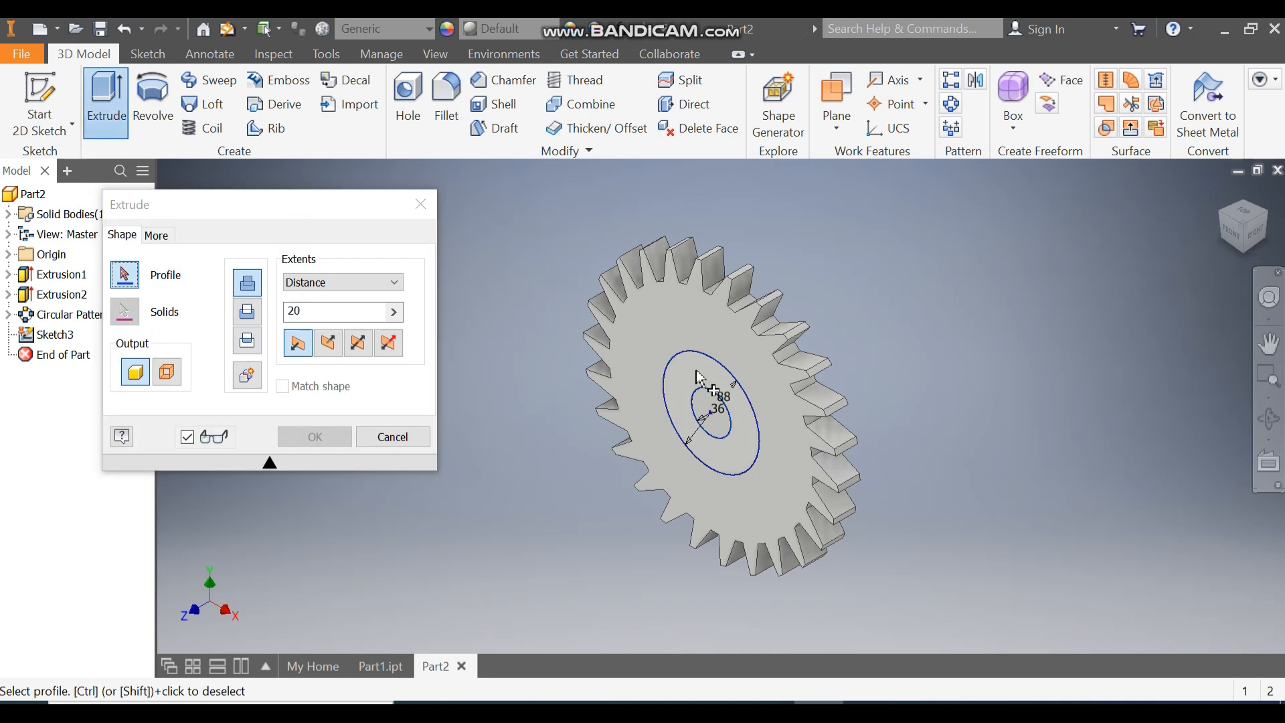
left_click(696, 370)
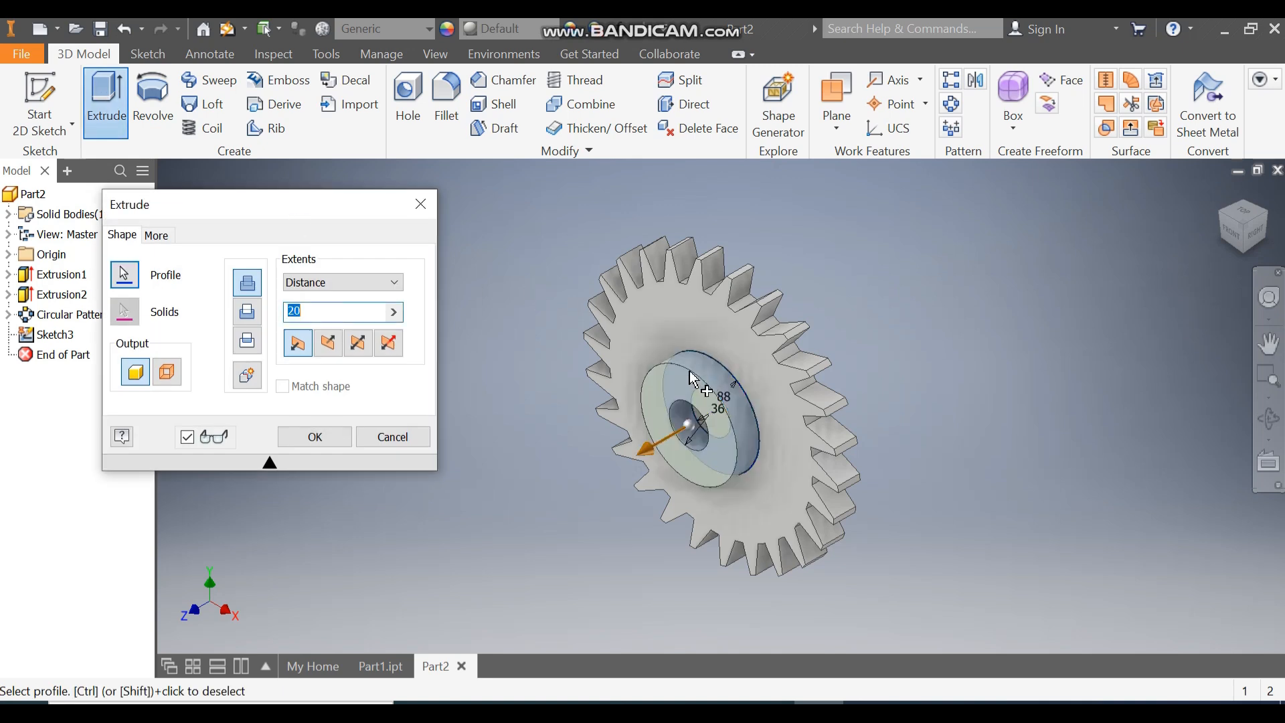
left_click(389, 344)
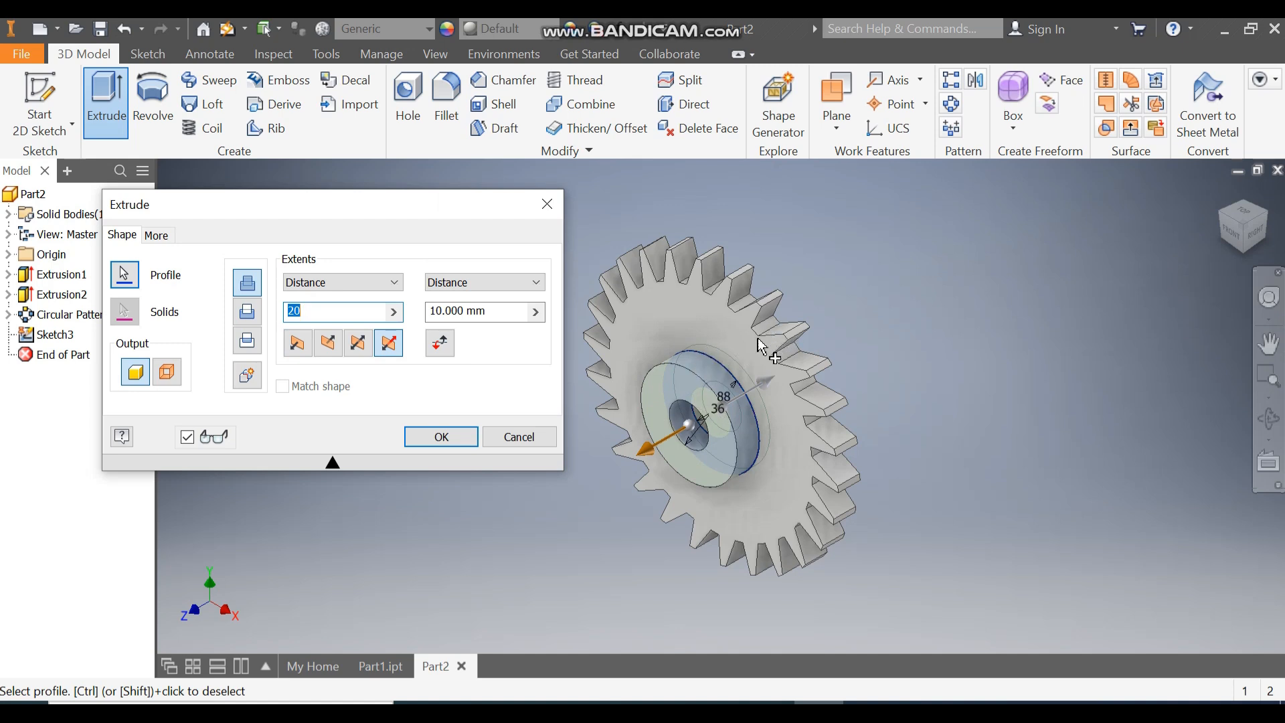
left_click_drag(512, 310, 458, 311)
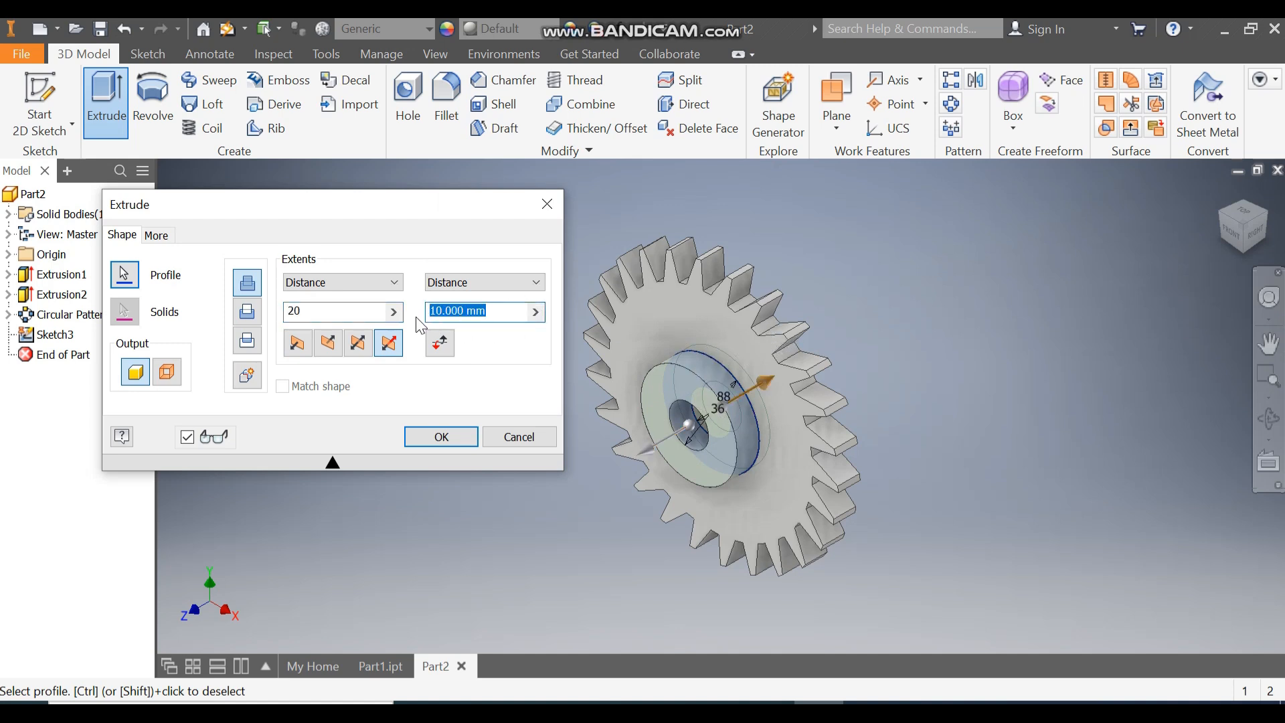
type("40")
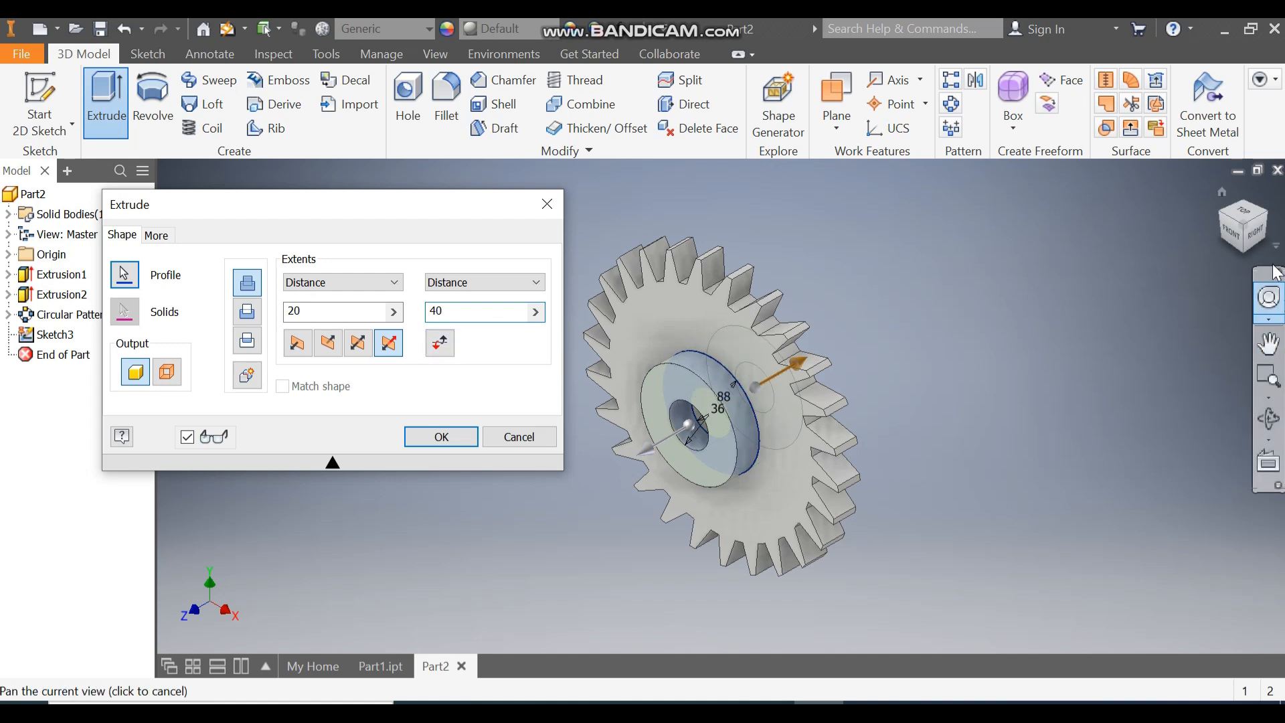
left_click_drag(1231, 241, 764, 411)
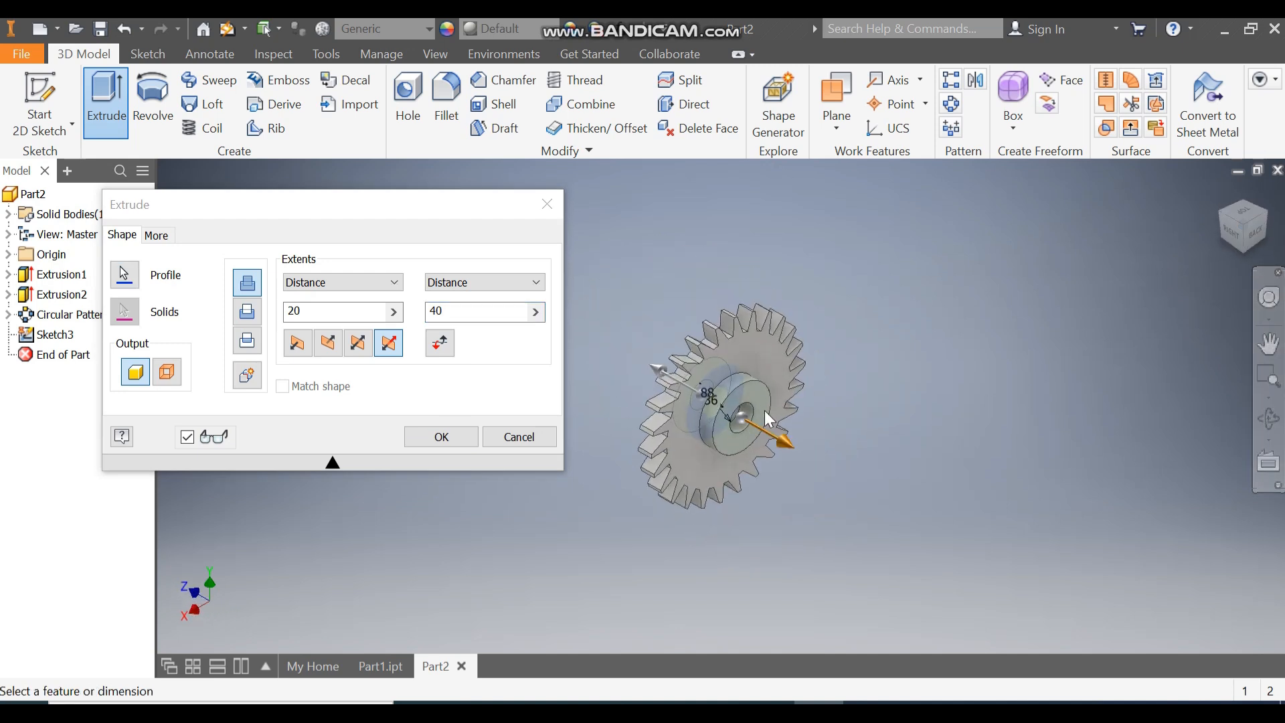
left_click(452, 440)
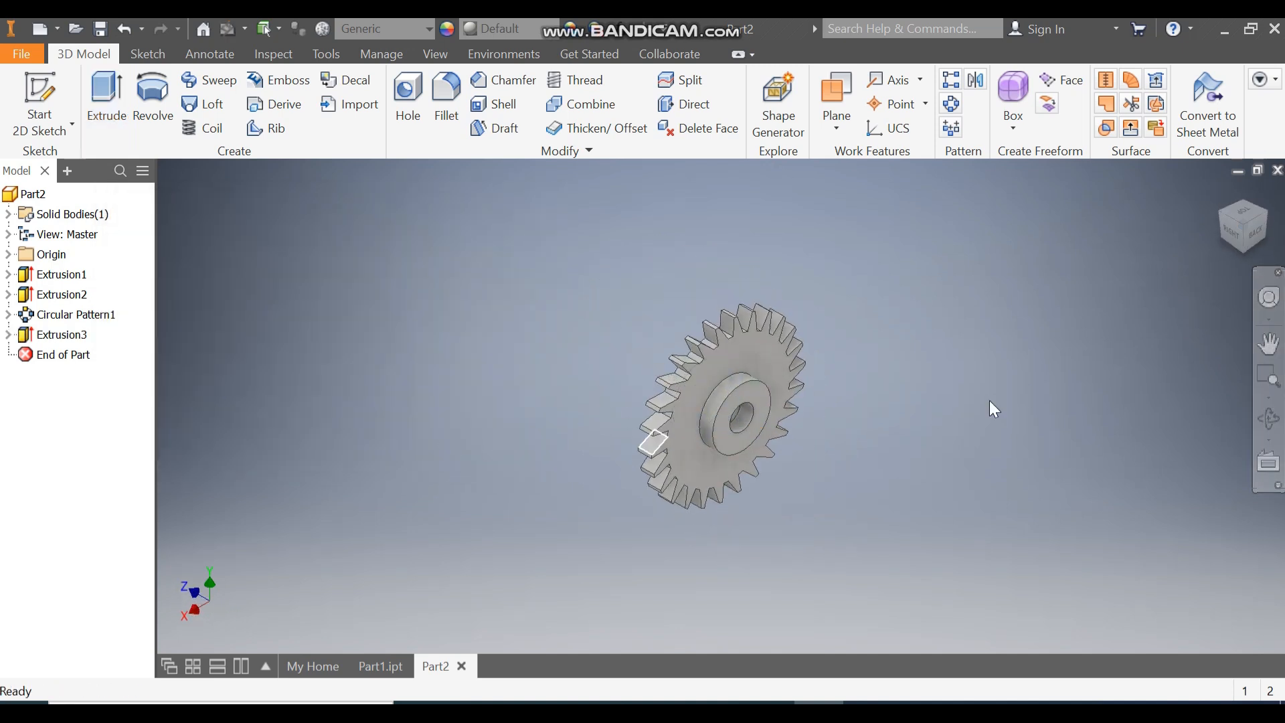
- Start a sketch on the gear's front face around the hub and draw a centred 140 mm diameter circle
left_click(1222, 192)
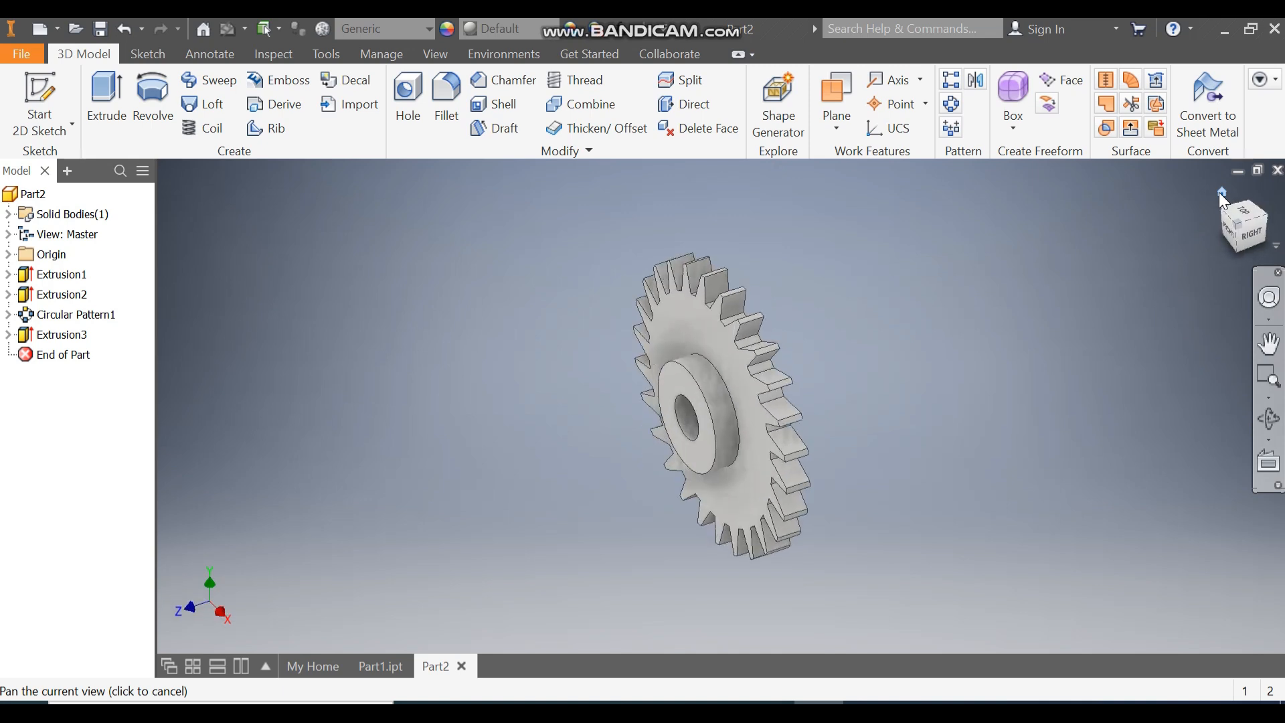
left_click(705, 333)
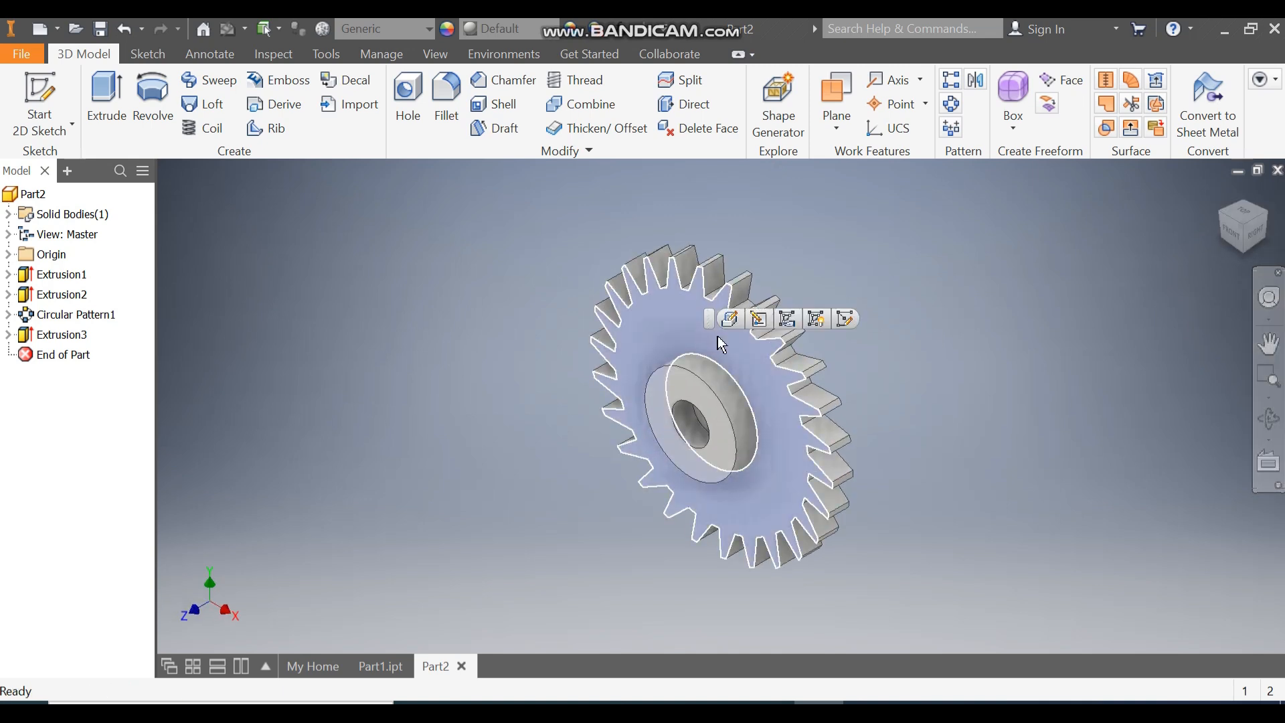
key("s")
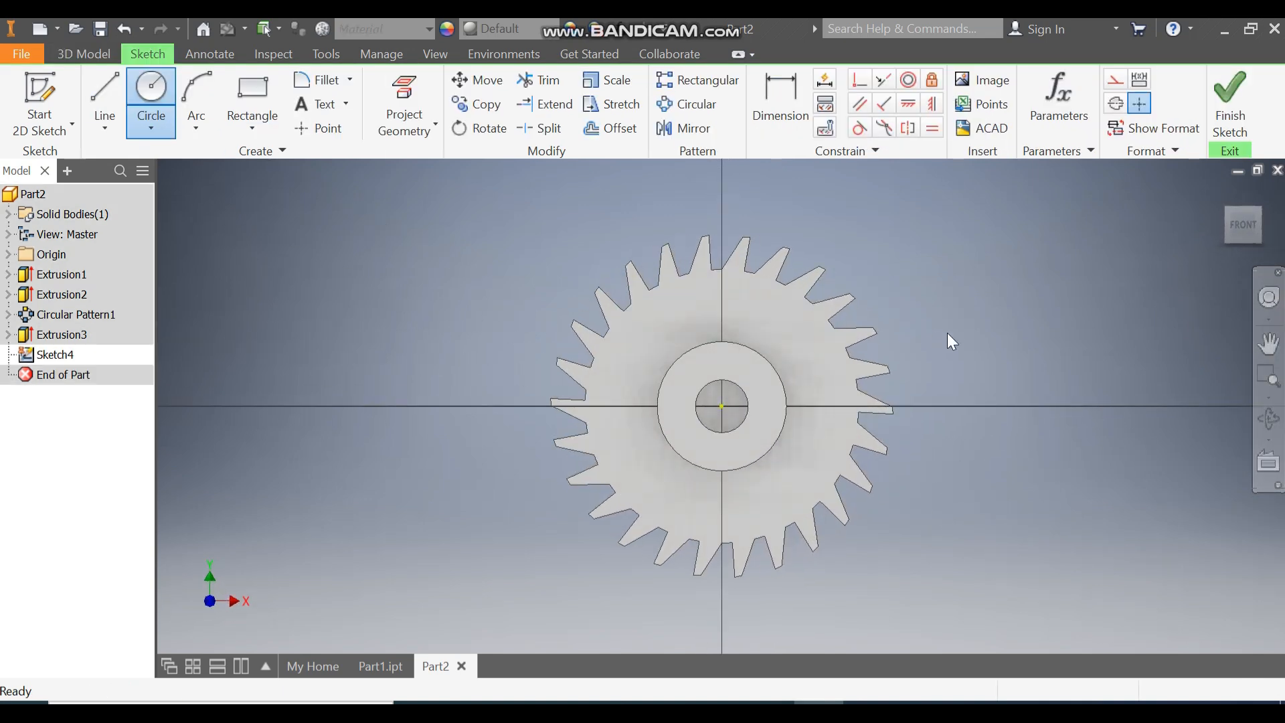
left_click(152, 93)
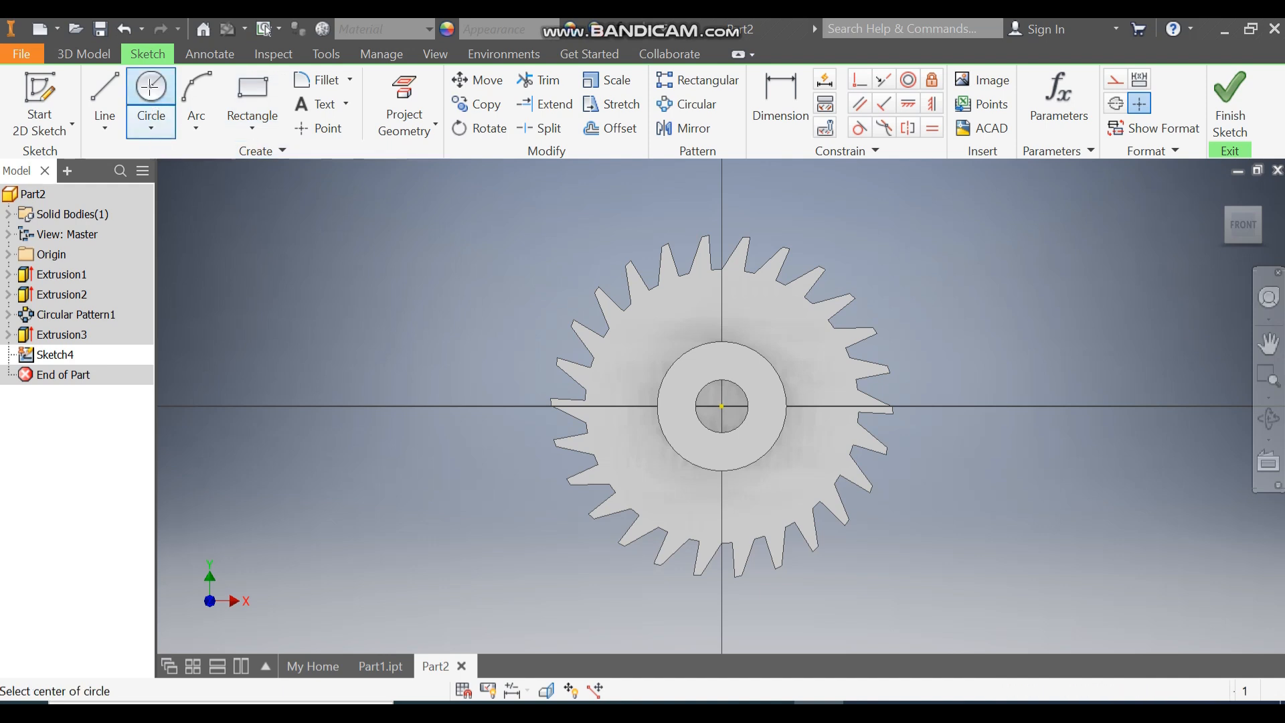
left_click(722, 406)
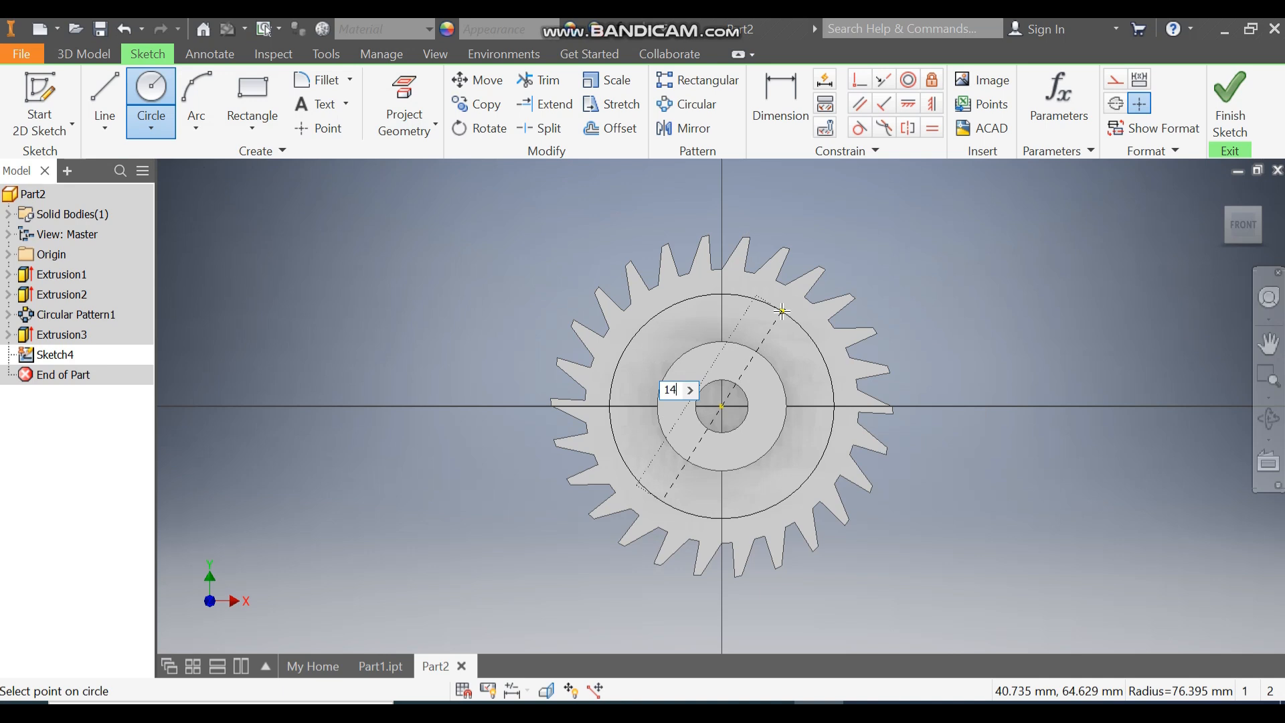
key("Return")
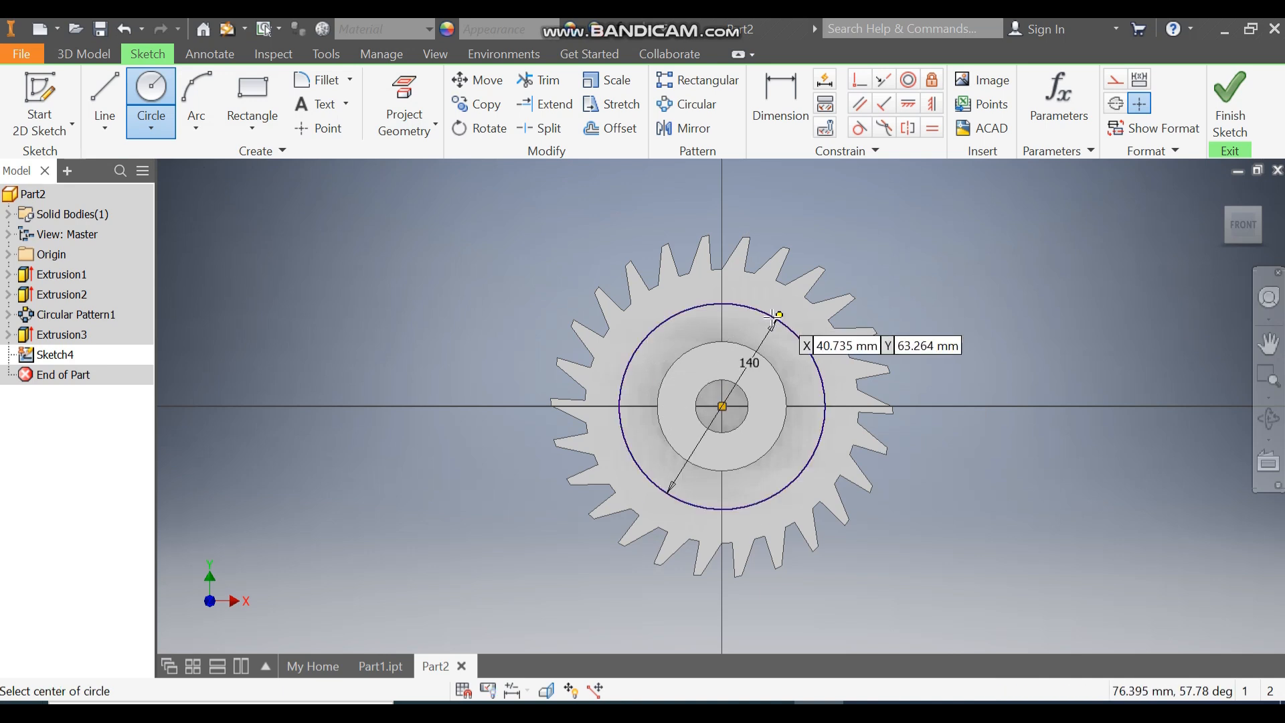
- Draw a 15 mm diameter circle centred on the uppermost part of the 140 mm circle
left_click(728, 304)
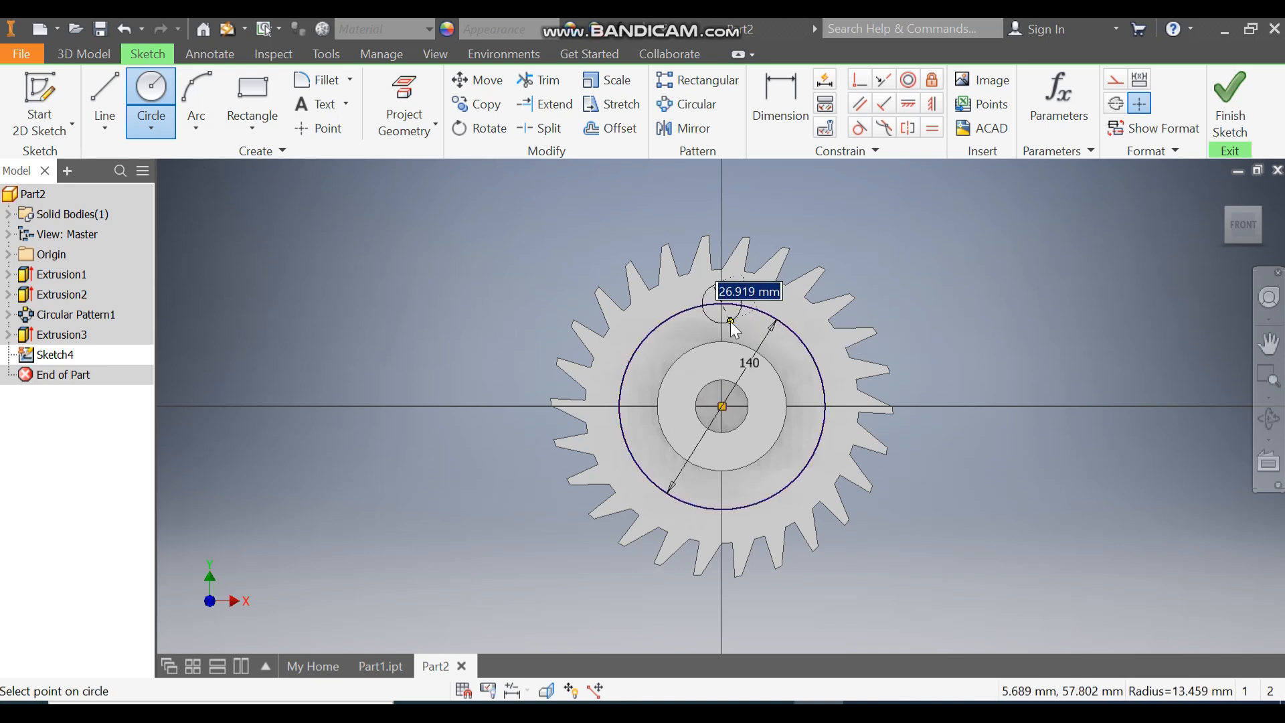
type("15")
key("Return")
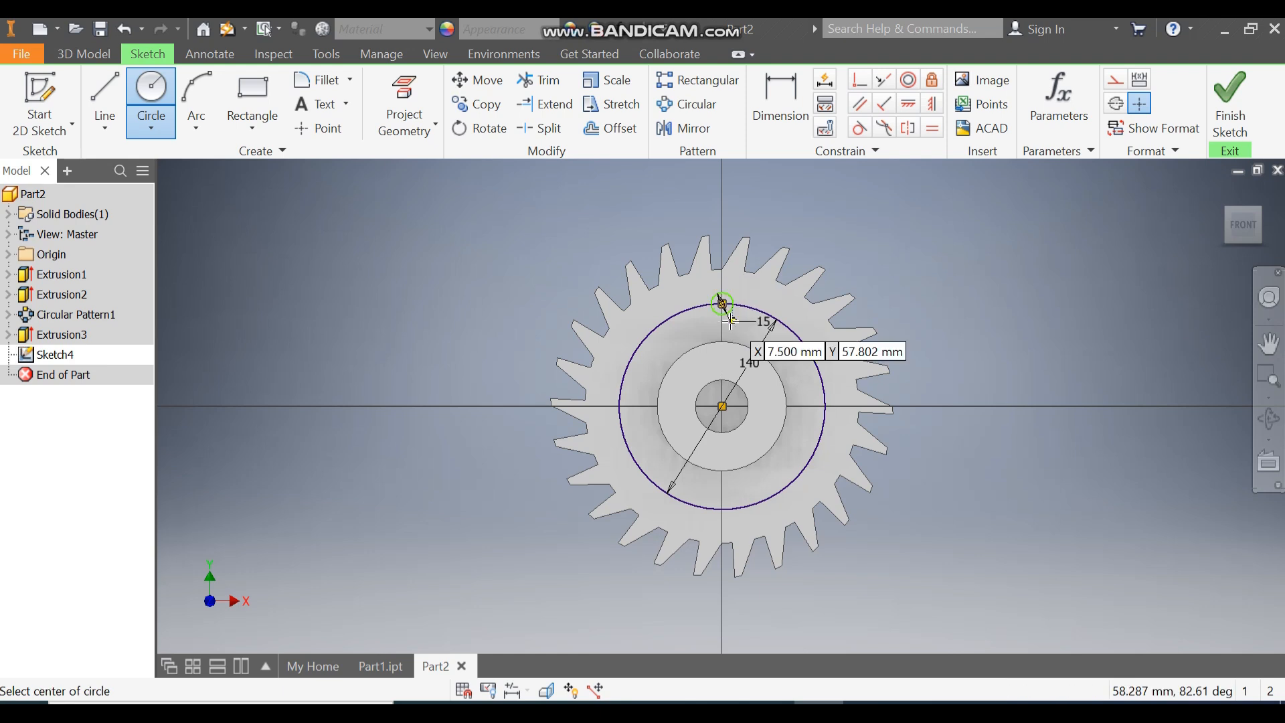
key("Escape")
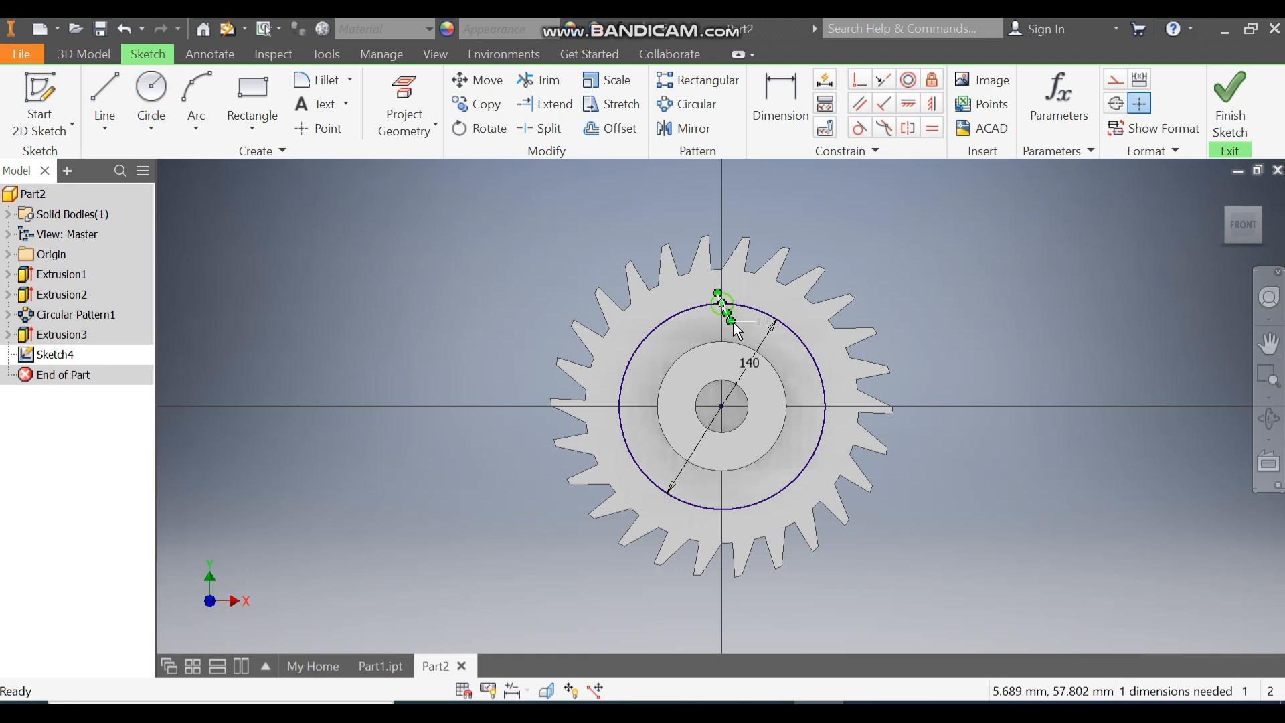
- Convert the 140 mm circle to construction geometry
left_click(775, 323)
left_click(1115, 79)
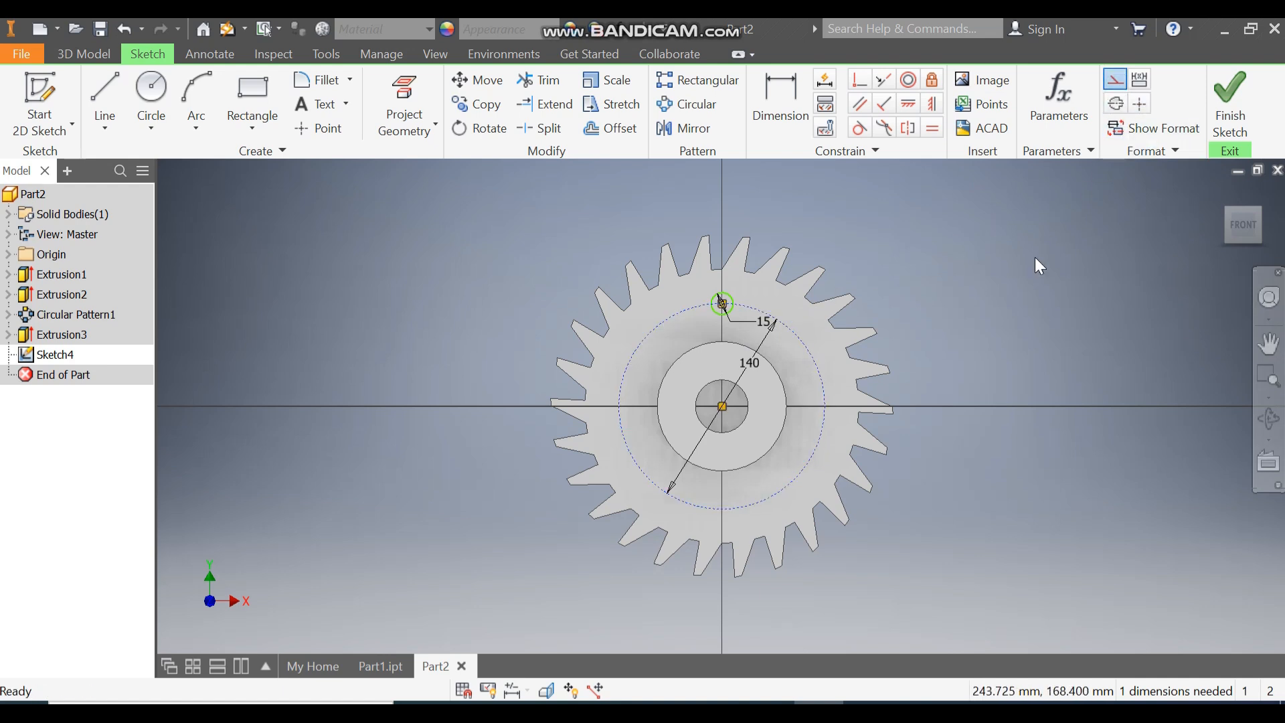
left_click(1019, 304)
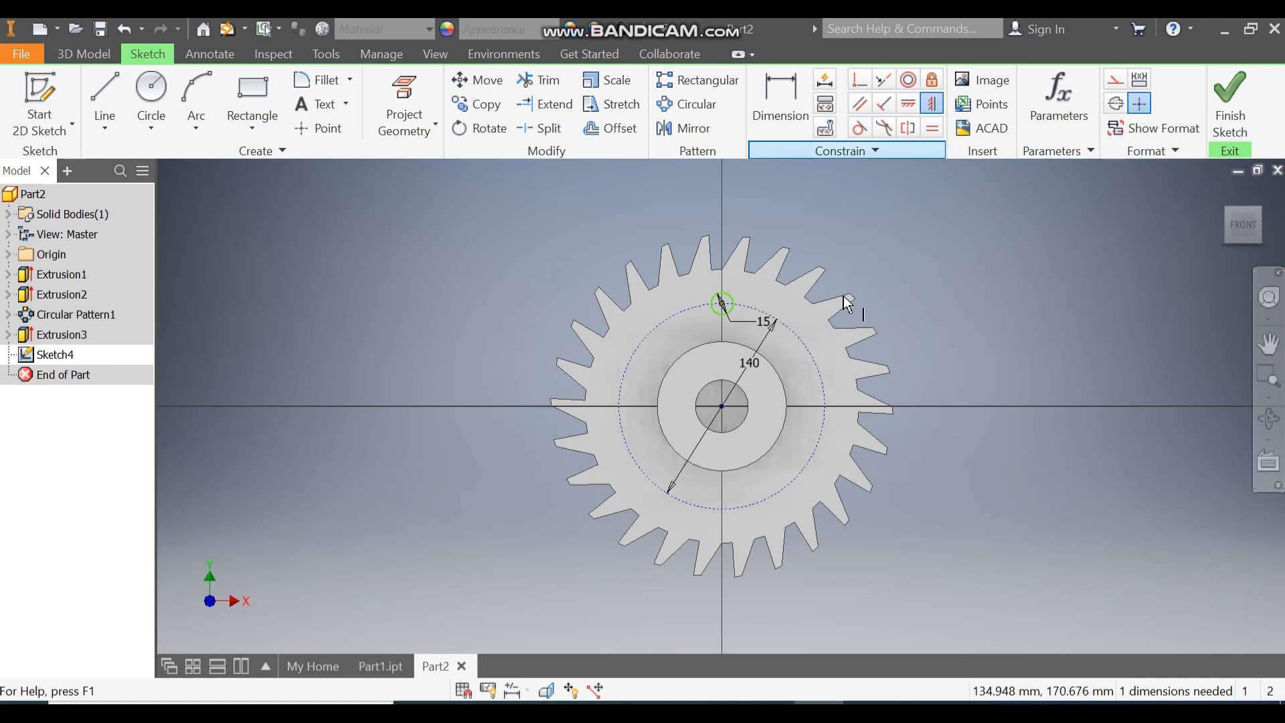
- Constrain the small circle's centre vertically in line with the gear's centre and finish the sketch
key("d")
left_click(721, 303)
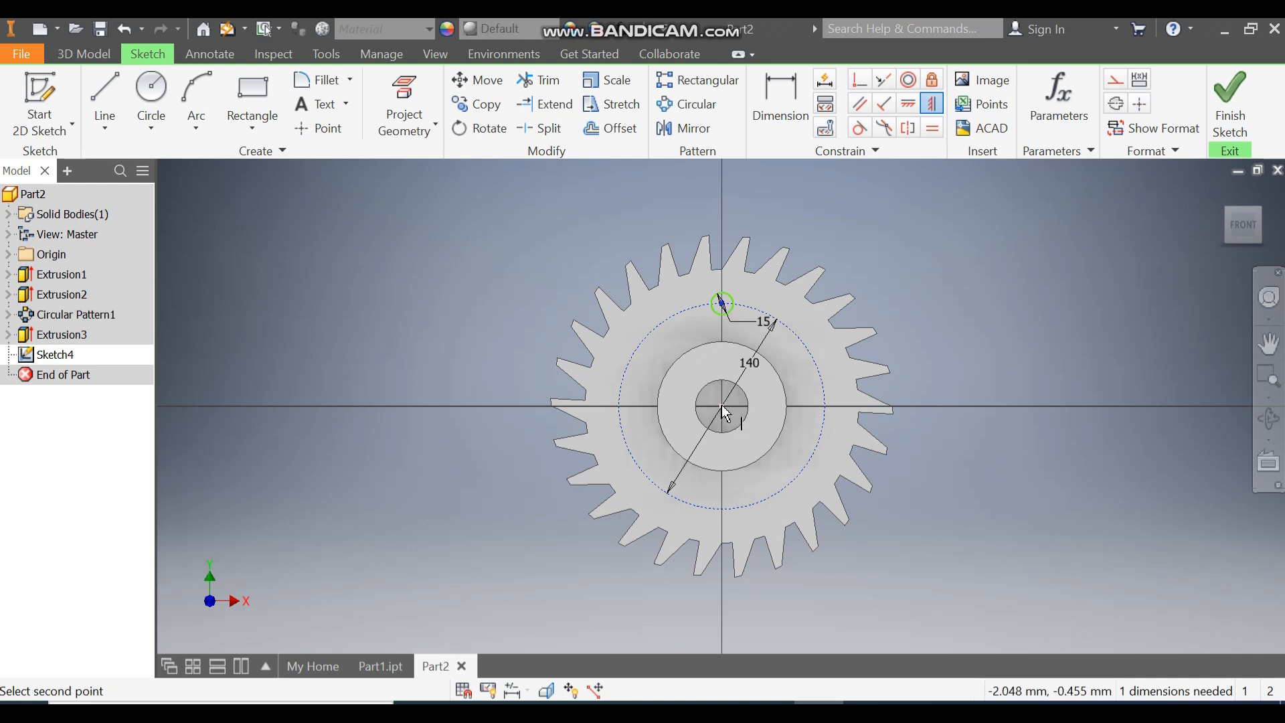
left_click(723, 406)
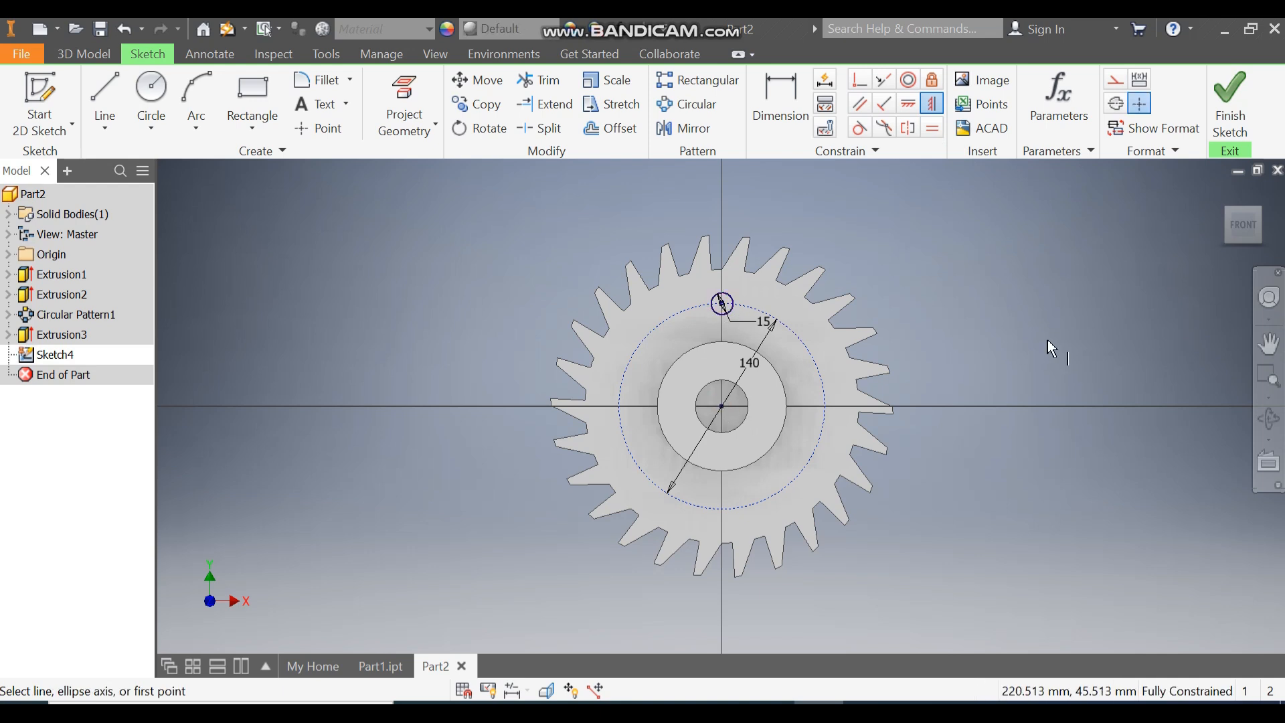
left_click(1225, 104)
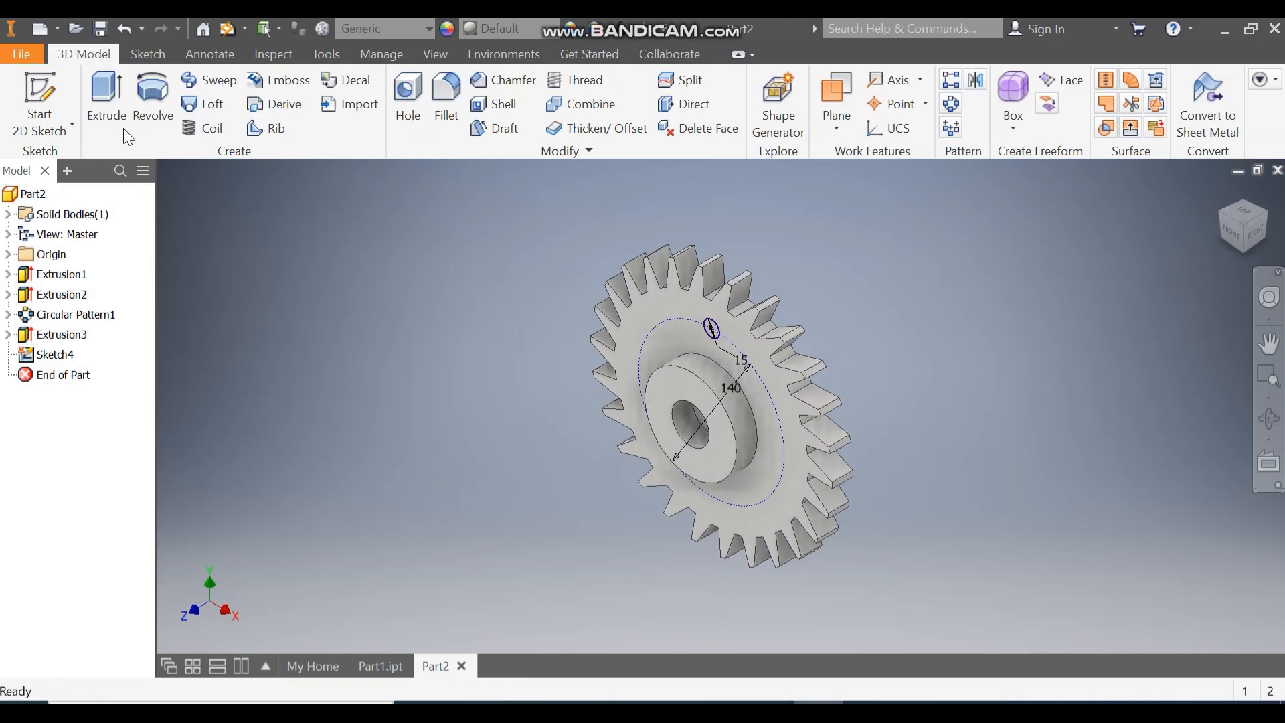
- Extrude the 15 mm circle backward as a 20 mm cut through the gear web
left_click(106, 94)
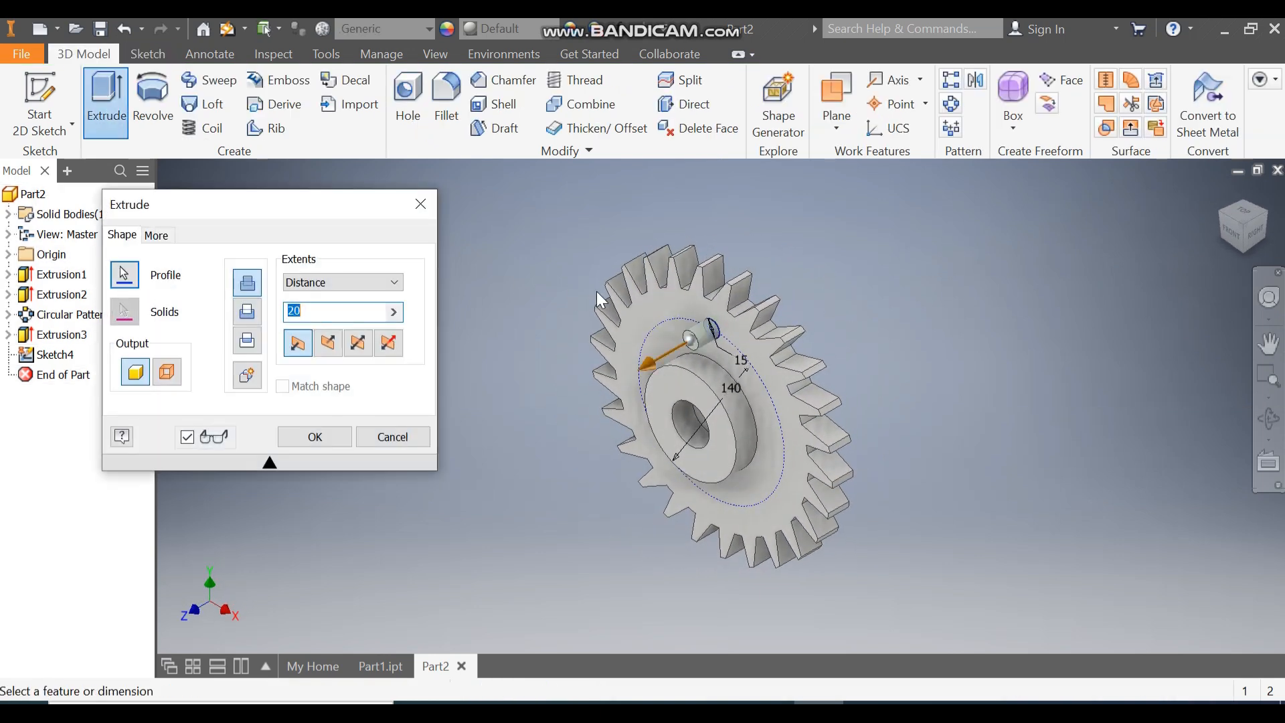
left_click(328, 343)
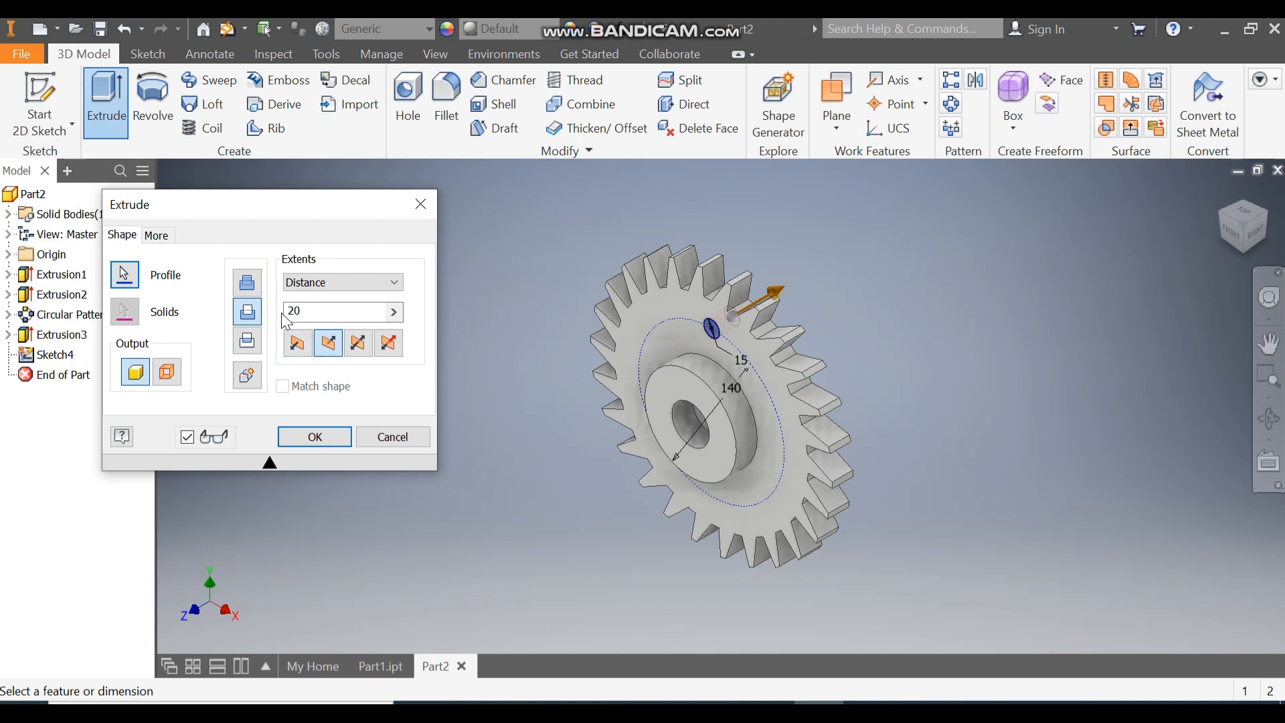
left_click(320, 436)
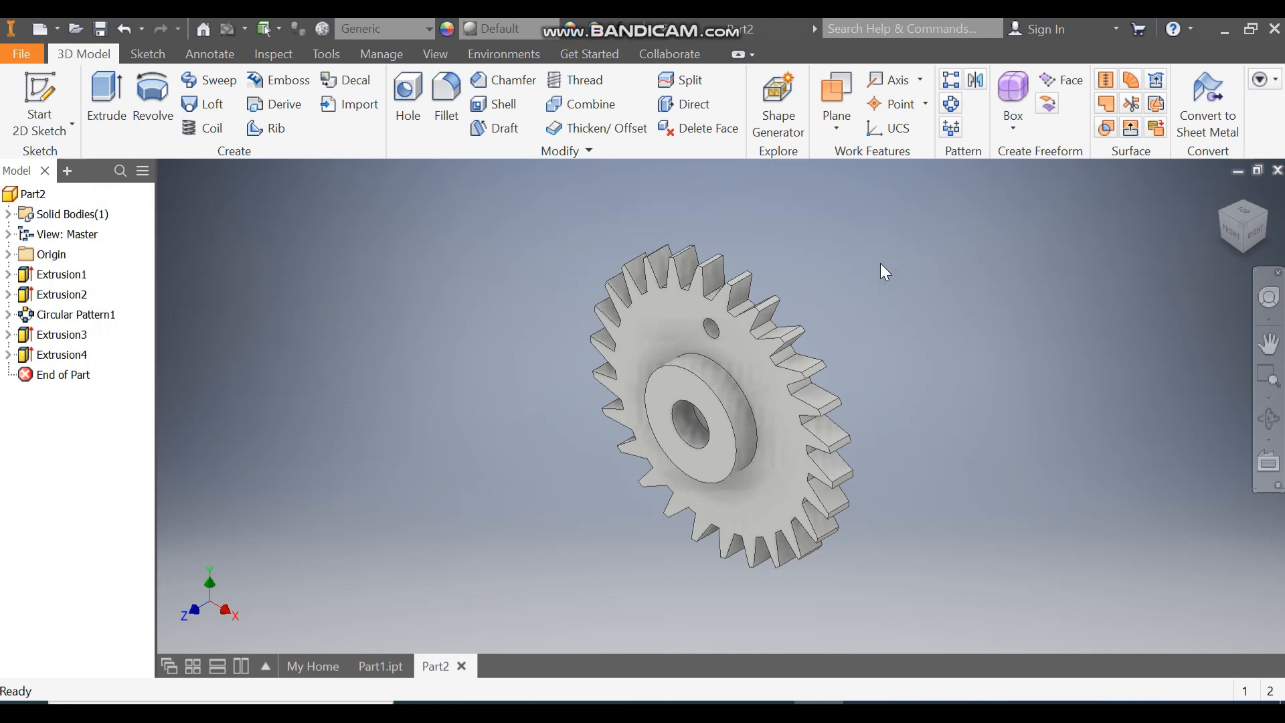
- Try a single 2 mm chamfer on the edges of the small hole, the hub bore and the hub's outer rims, and undo it
left_click(503, 81)
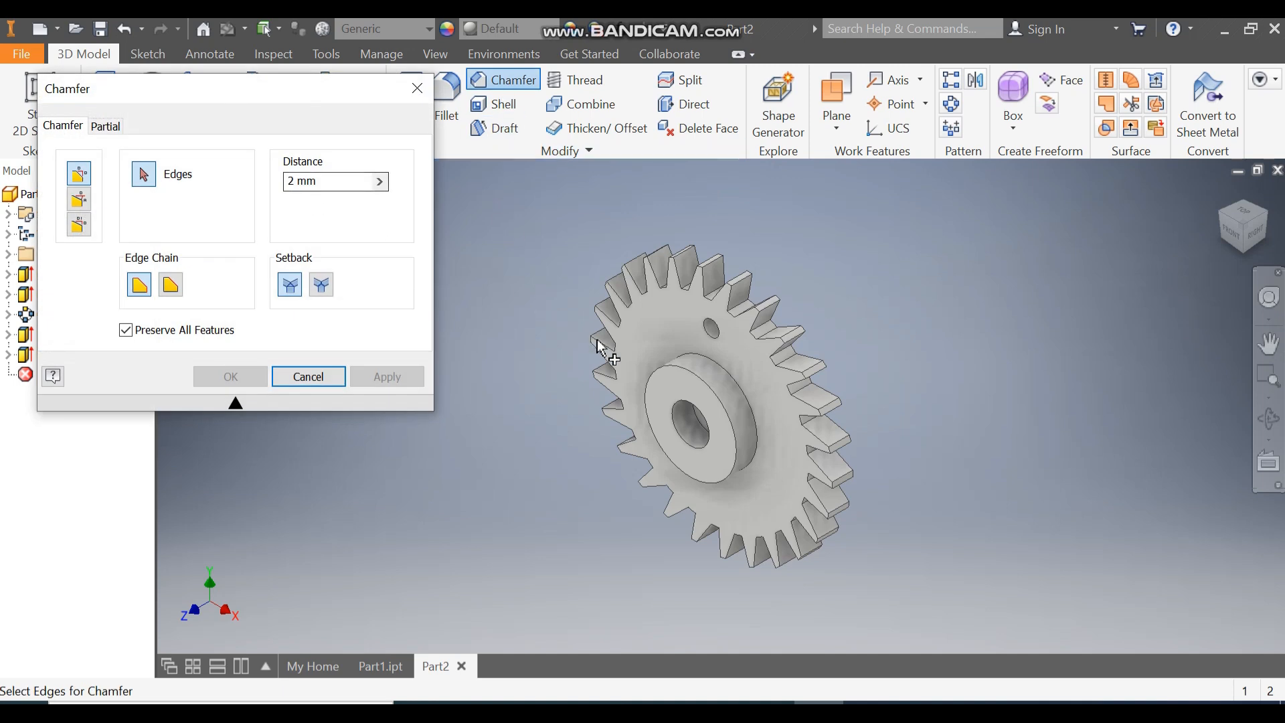
scroll(689, 332, "up", 5)
left_click(770, 316)
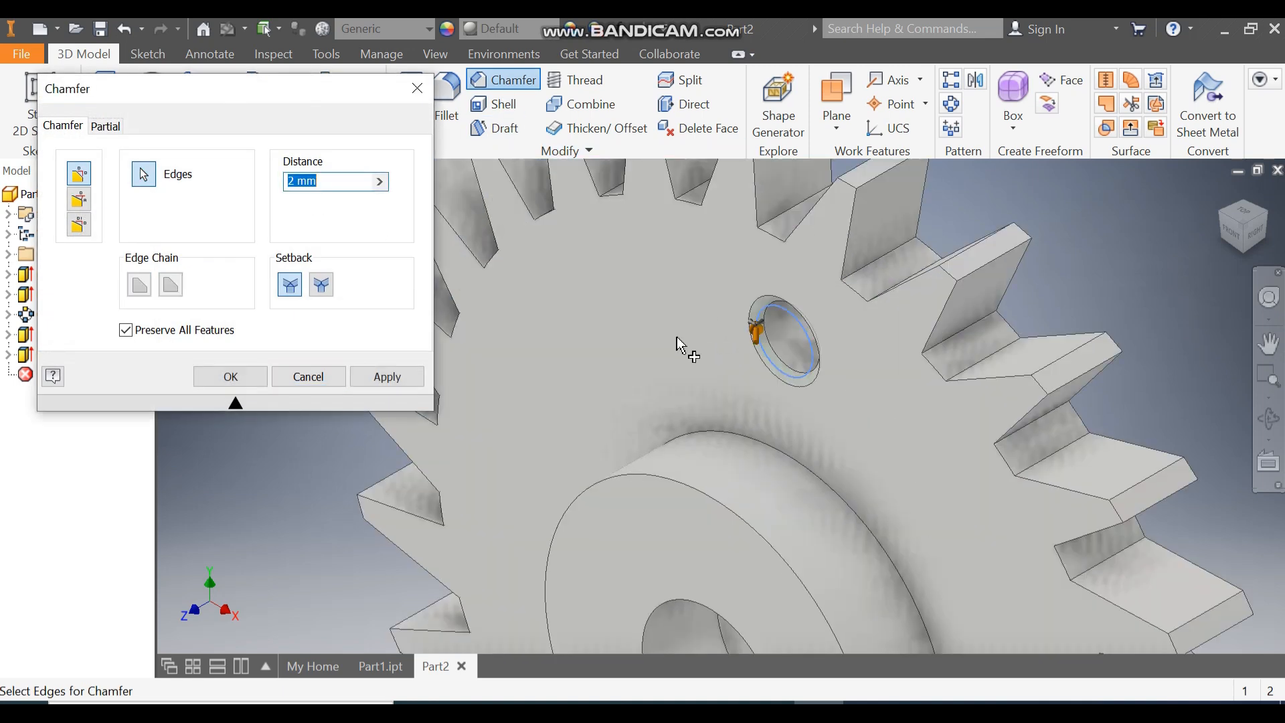
scroll(684, 344, "down", 5)
left_click(1272, 218)
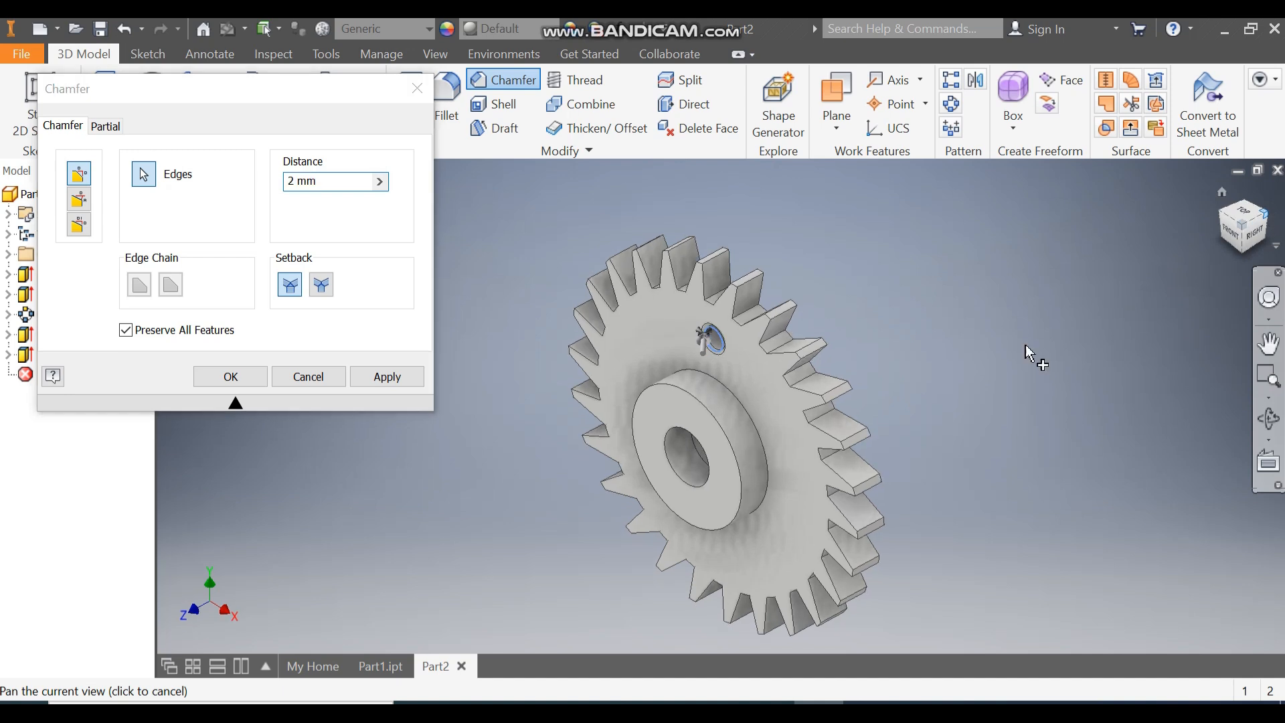
left_click(815, 430)
left_click(785, 467)
left_click(1217, 221)
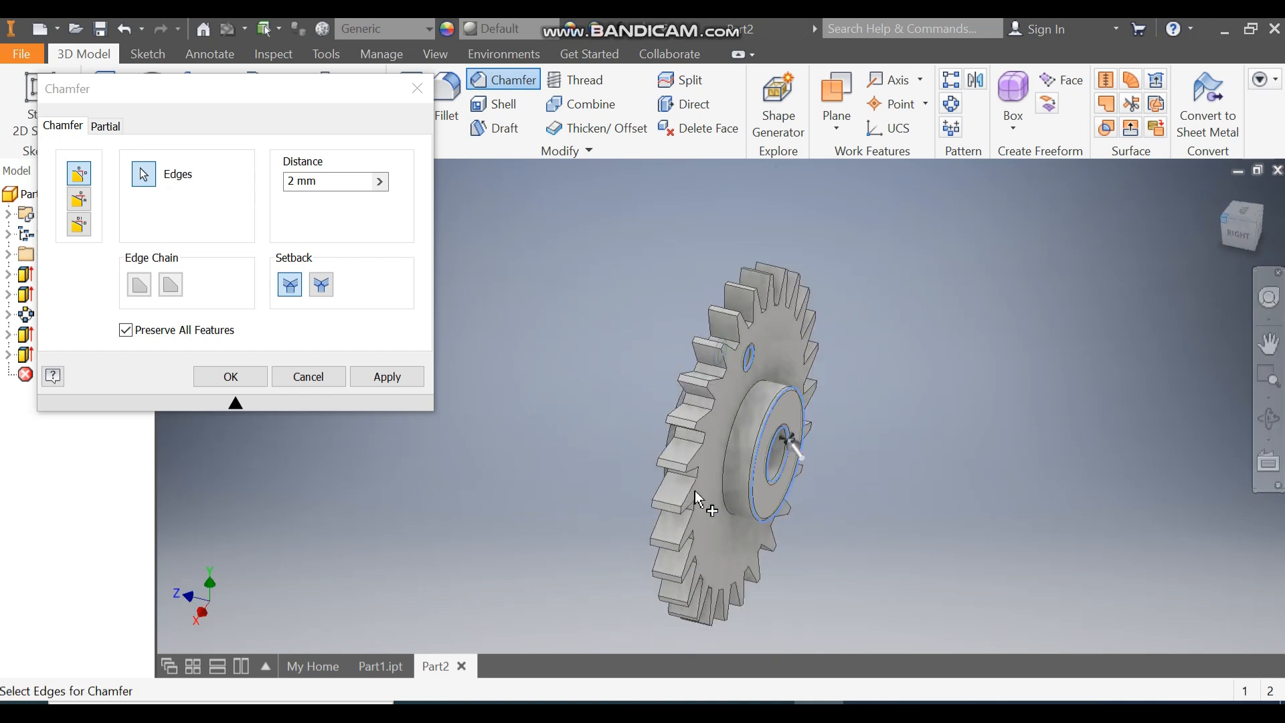
scroll(705, 398, "up", 4)
left_click(705, 397)
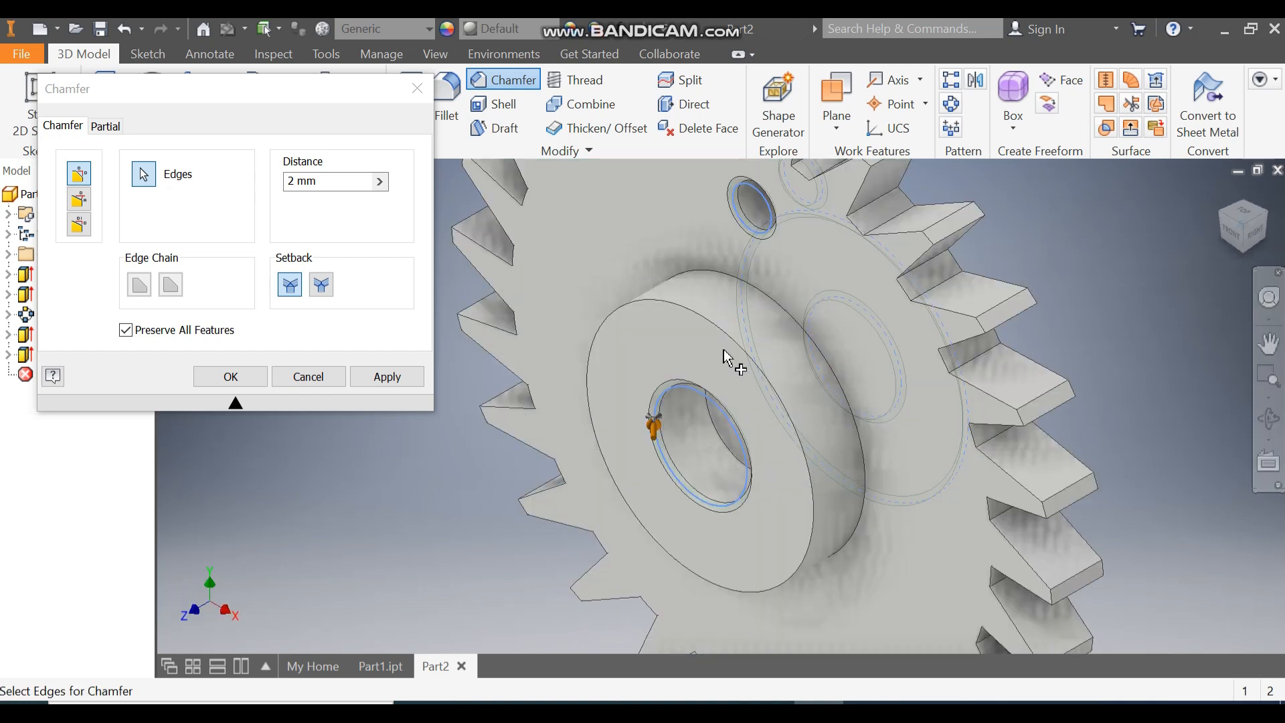
left_click(727, 334)
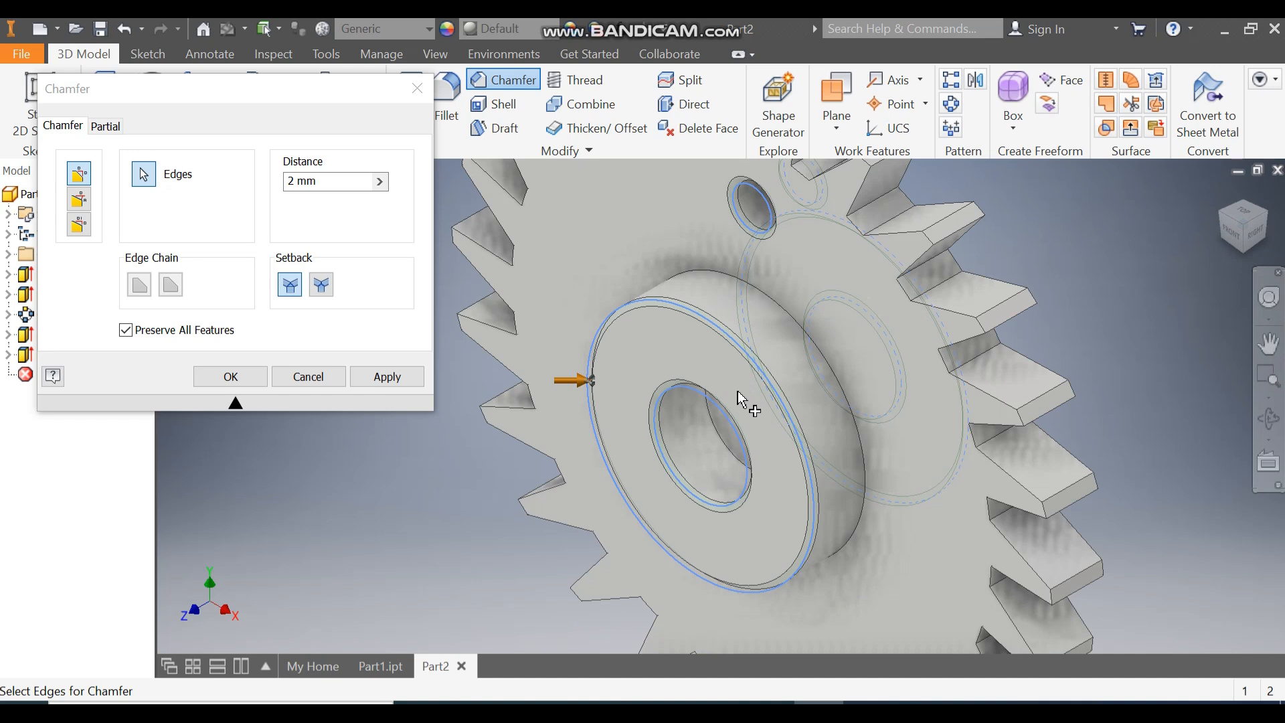
left_click(230, 377)
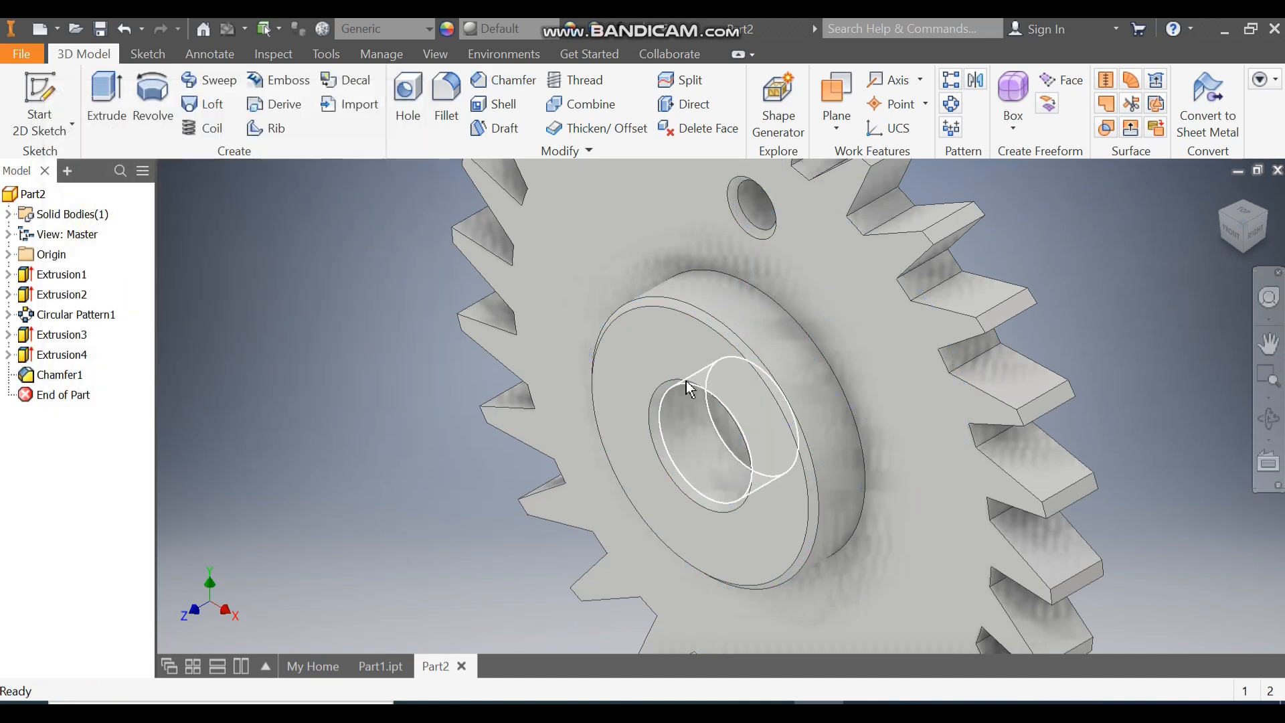
key("ctrl+z")
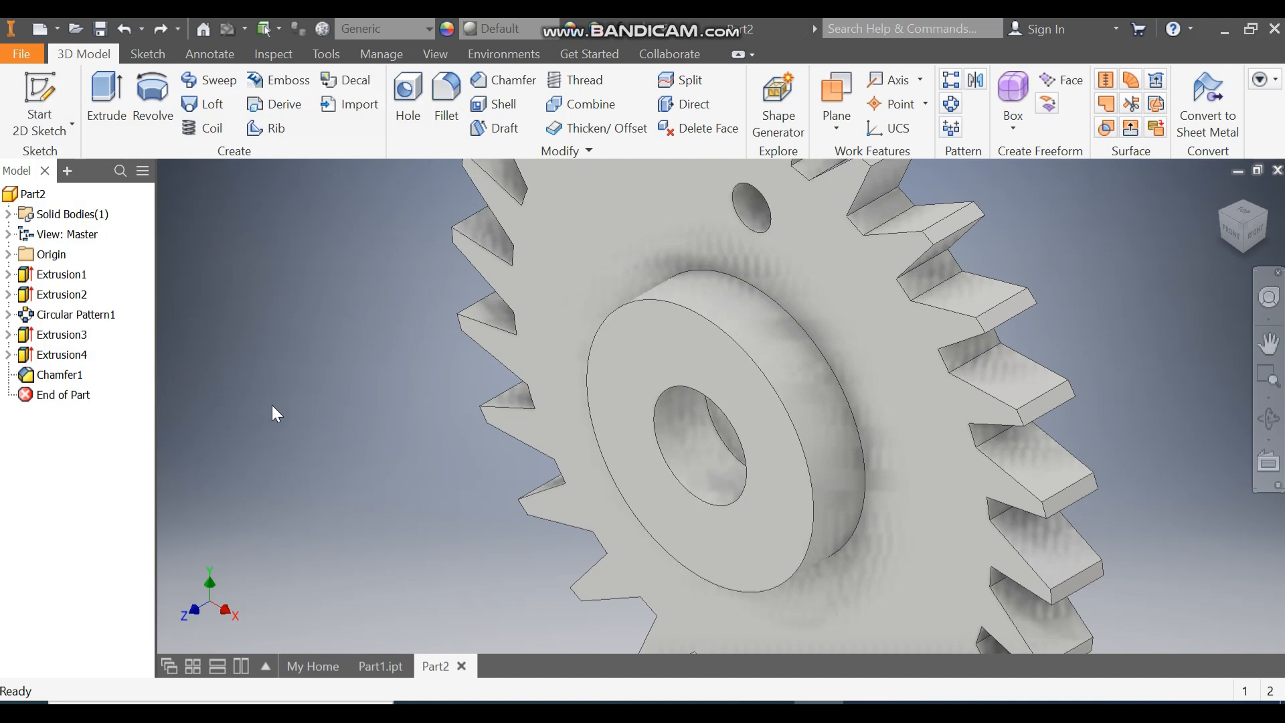
- Chamfer the small hole's edges on both gear faces by 2 mm
left_click(502, 80)
key("F6")
scroll(756, 328, "up", 5)
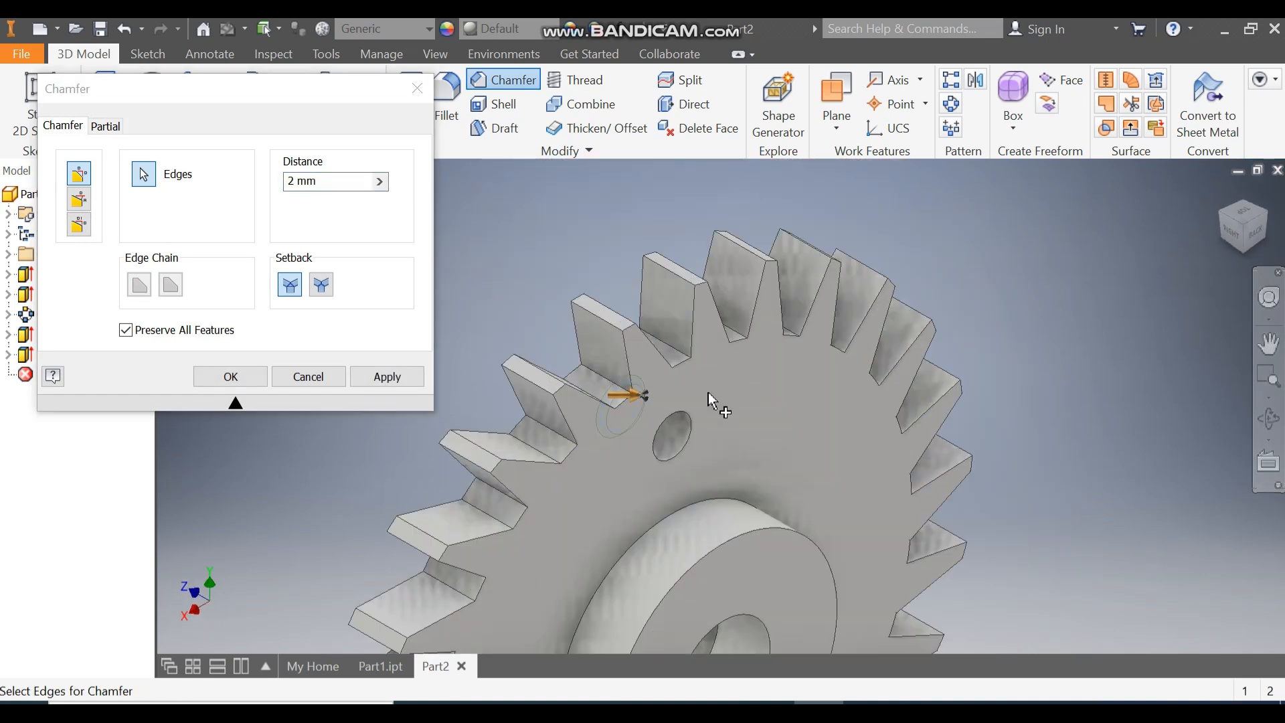
left_click(690, 427)
left_click(253, 376)
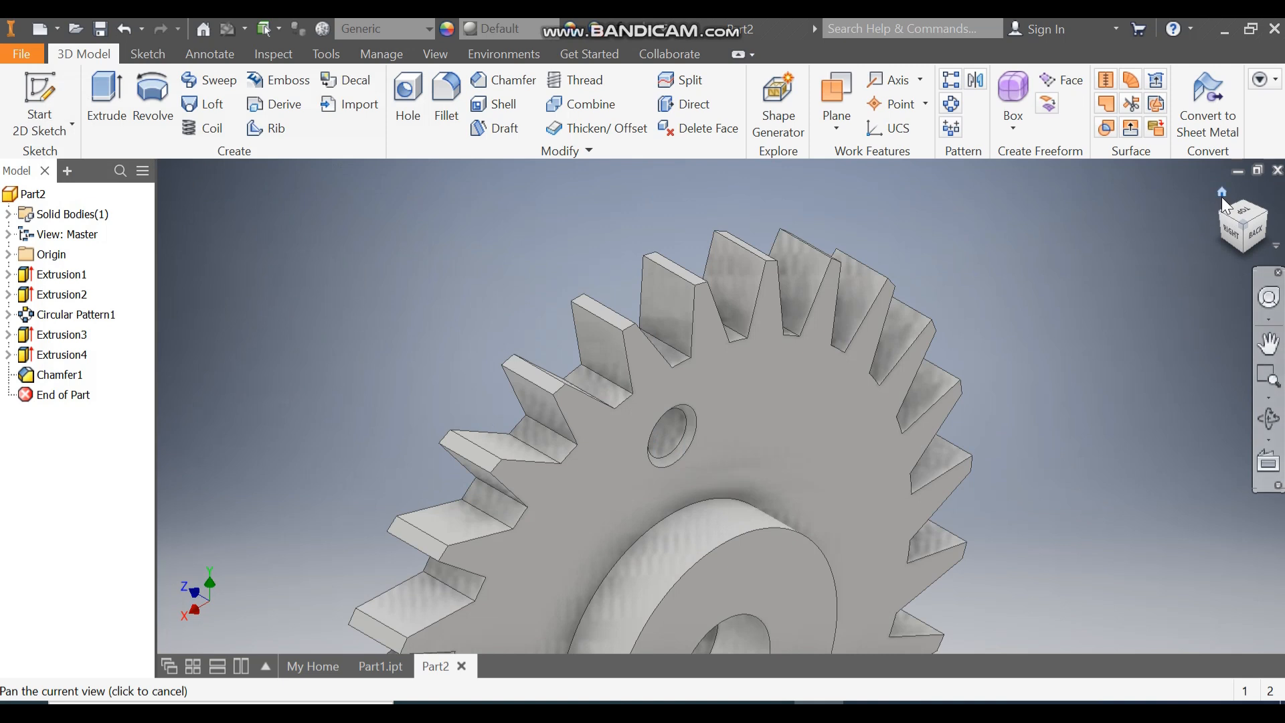
- Pattern the small hole and its chamfer circularly about the hub axis, with 6 instances over 360 degrees
left_click(1222, 196)
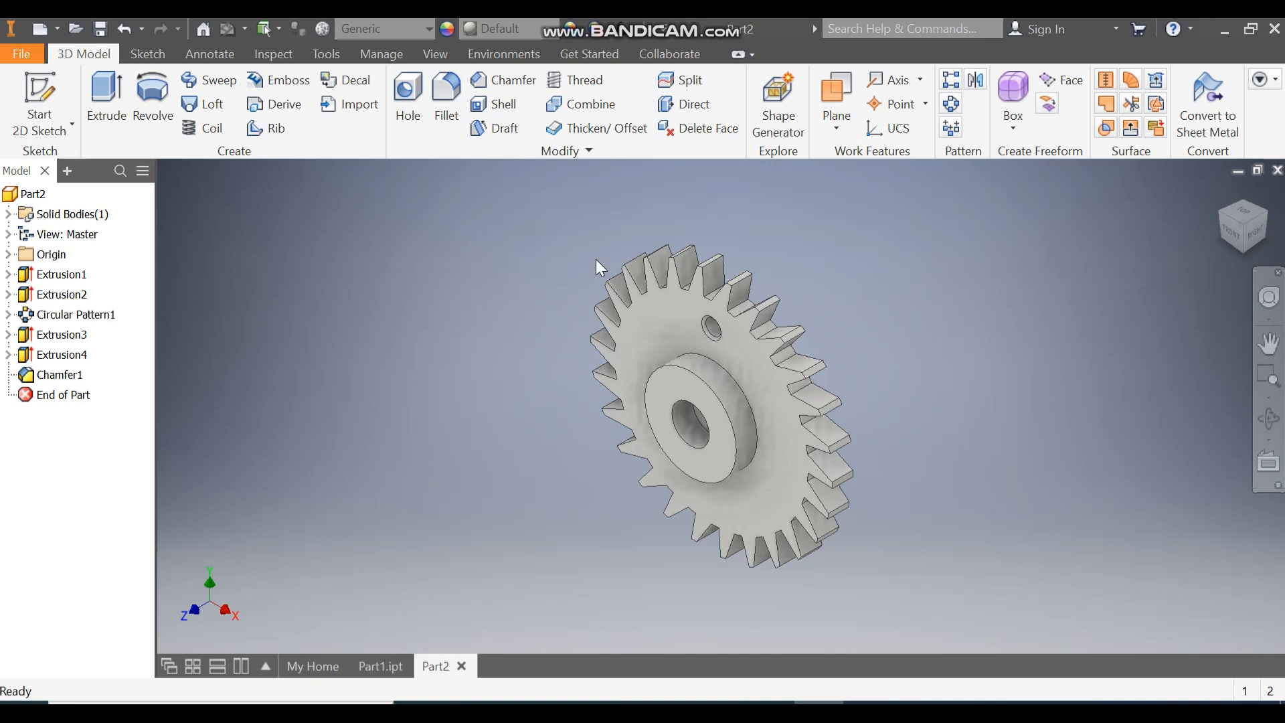
left_click(950, 106)
left_click(65, 356)
left_click(67, 375, "ctrl")
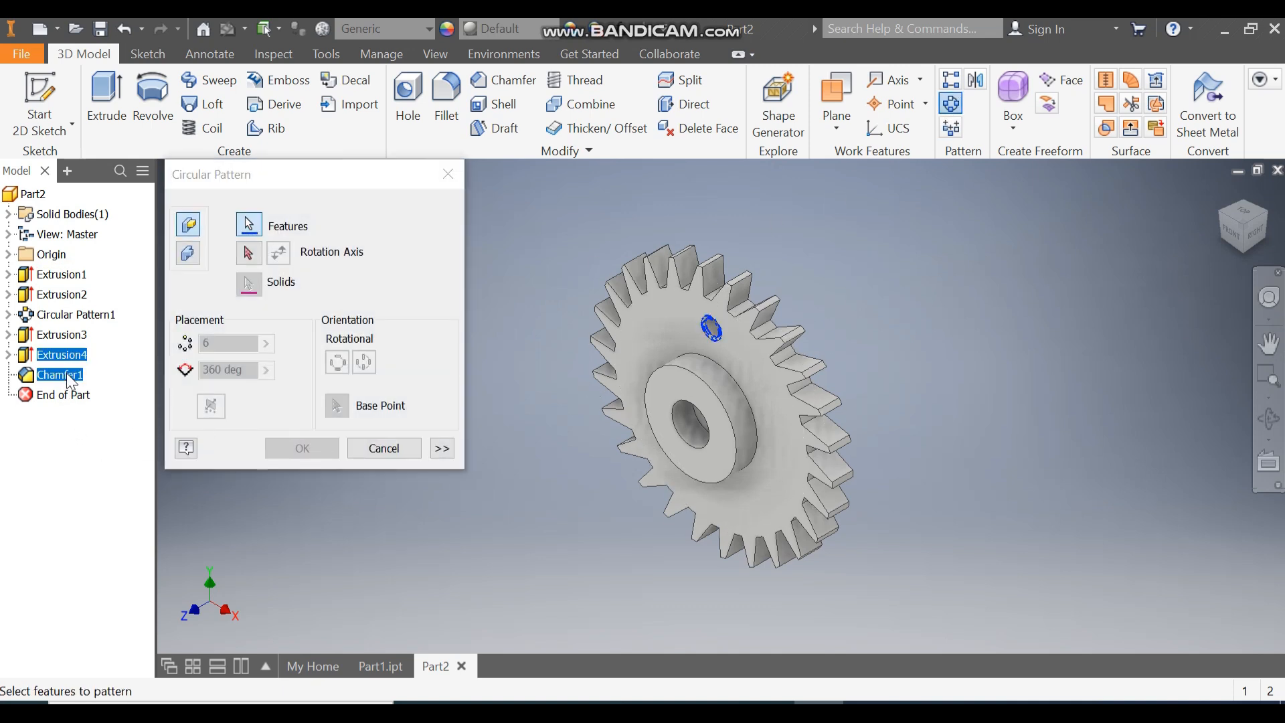
left_click(250, 253)
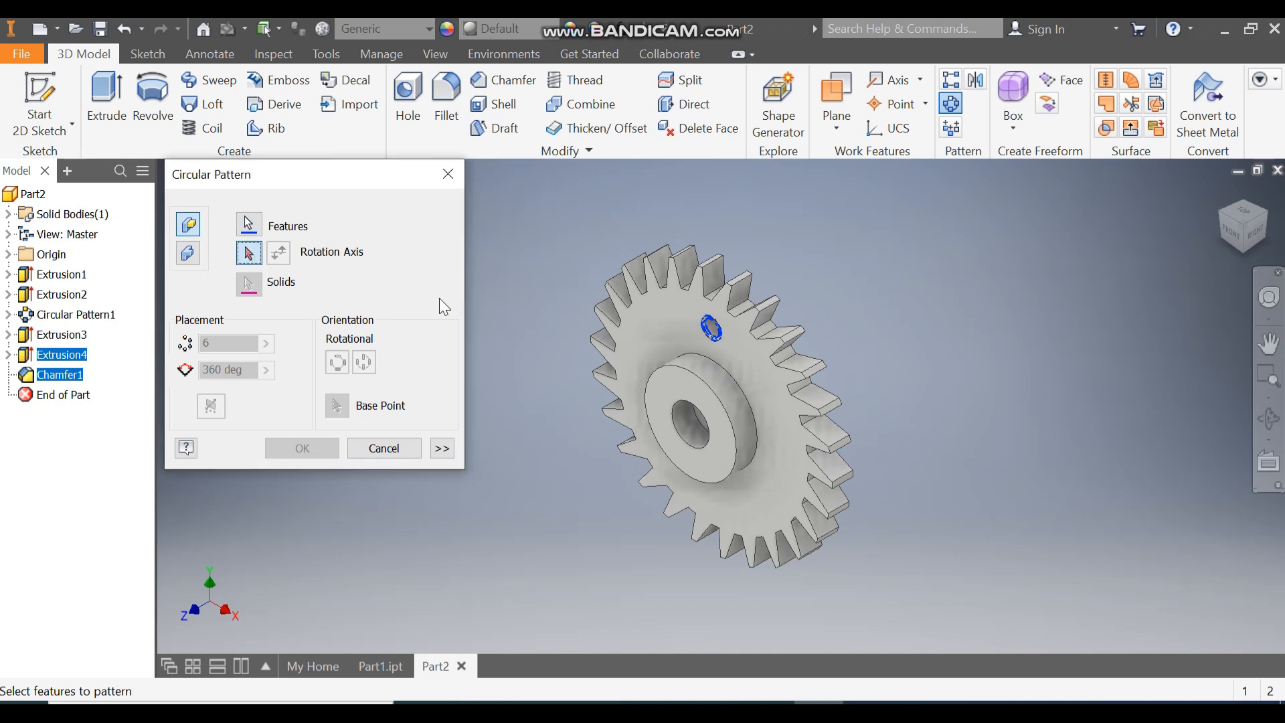
left_click(724, 383)
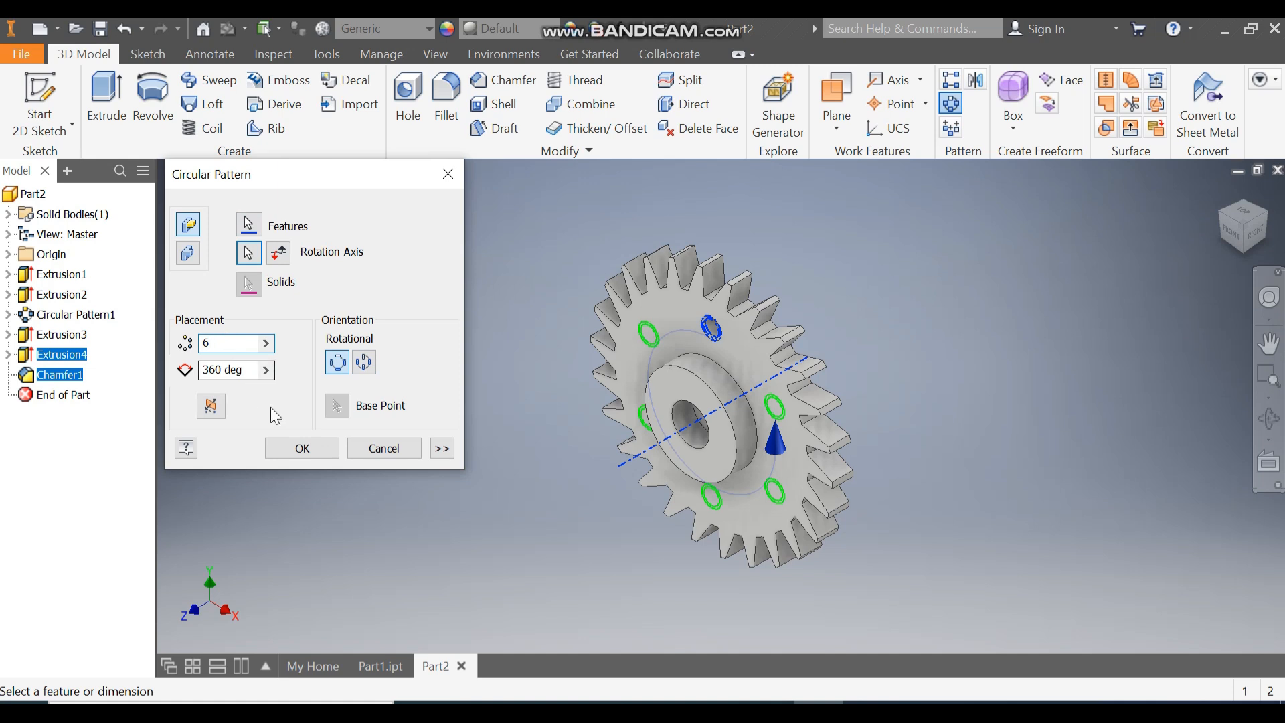
left_click(293, 456)
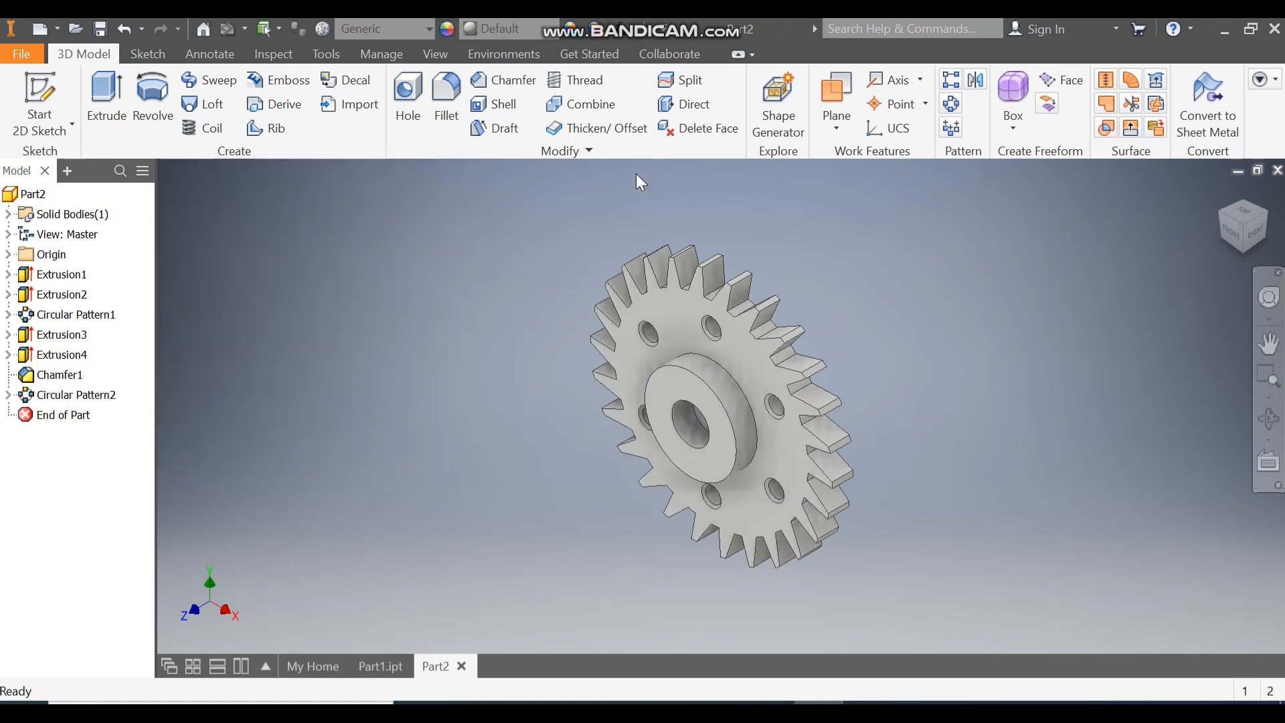
- Chamfer the outer rim and bore edge at both ends of the hub by 2 mm
left_click(504, 82)
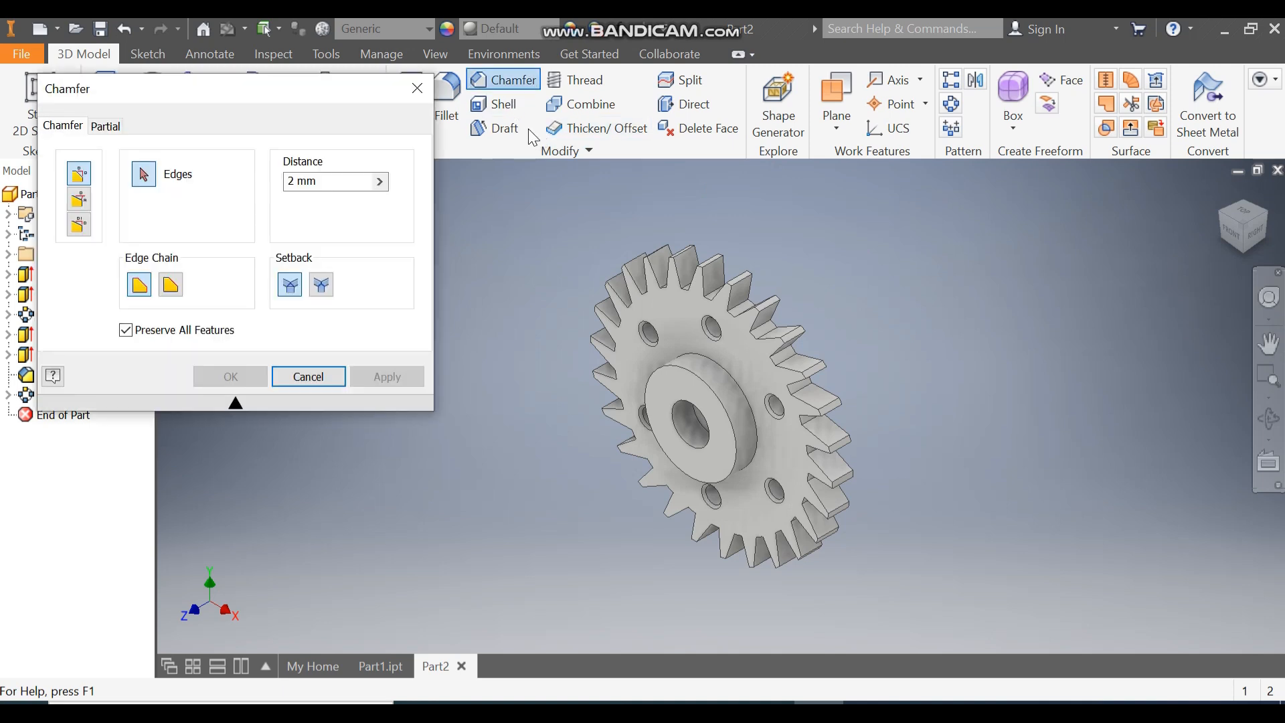
left_click(681, 372)
left_click(696, 408)
middle_click_drag(1058, 355, 654, 367, "shift")
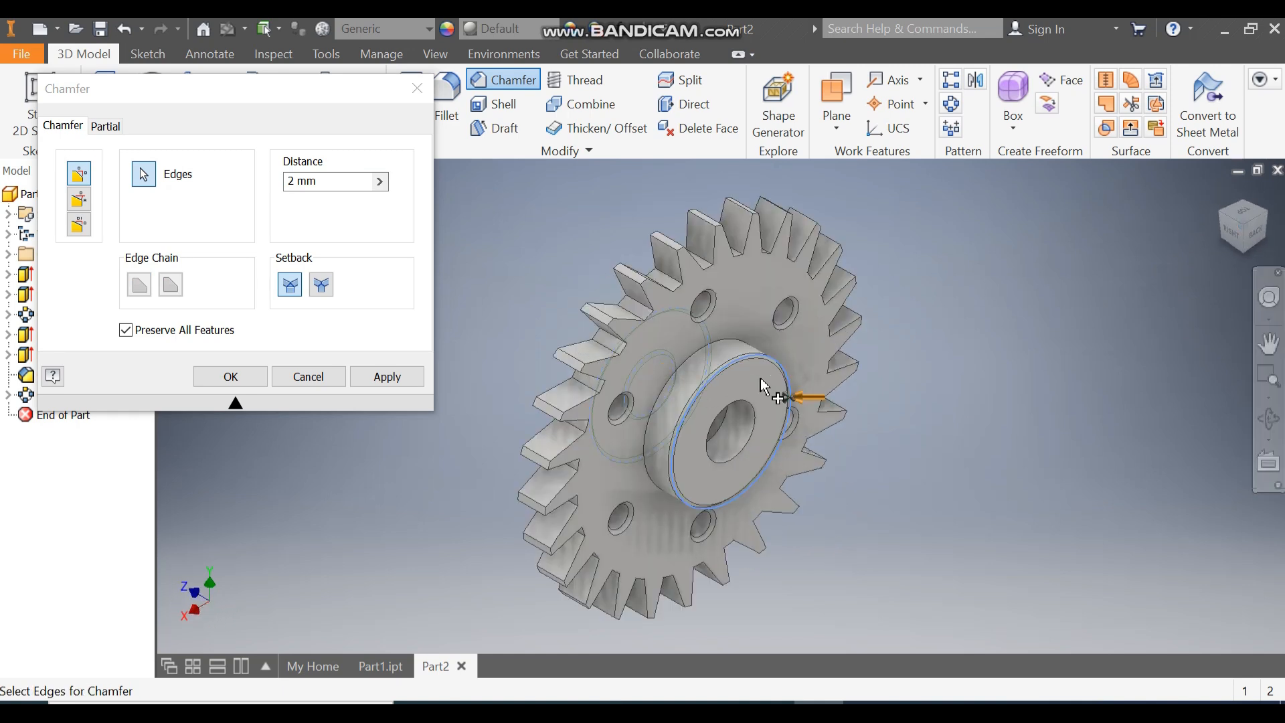
left_click(752, 421)
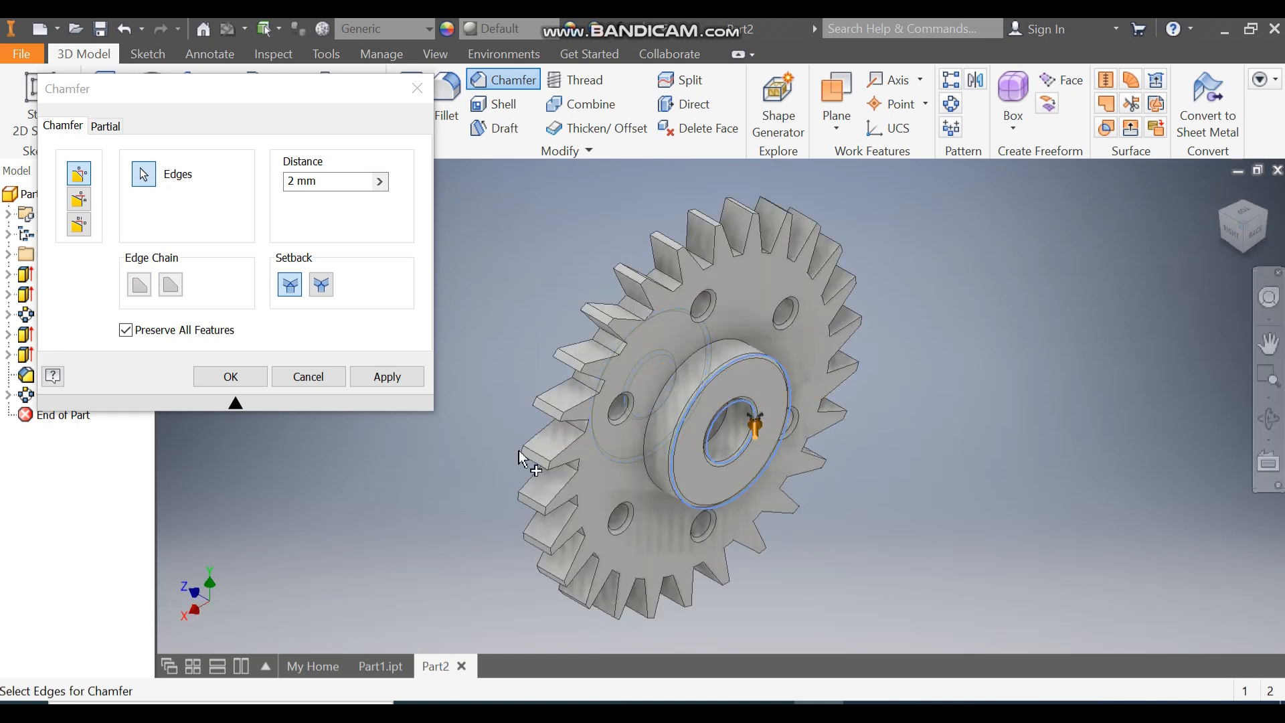
left_click(231, 376)
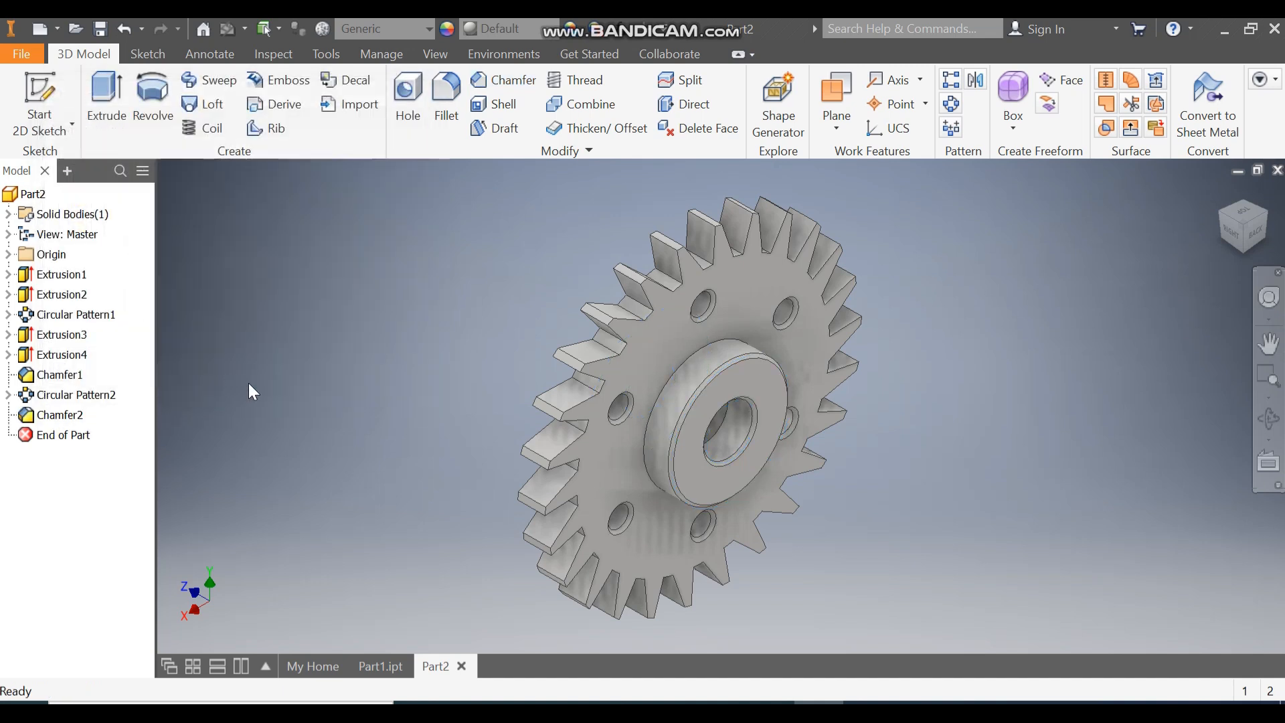
- Sketch on the gear face at the bottom of the hub bore, project the bore's circular edge, and finish the sketch
left_click(1232, 230)
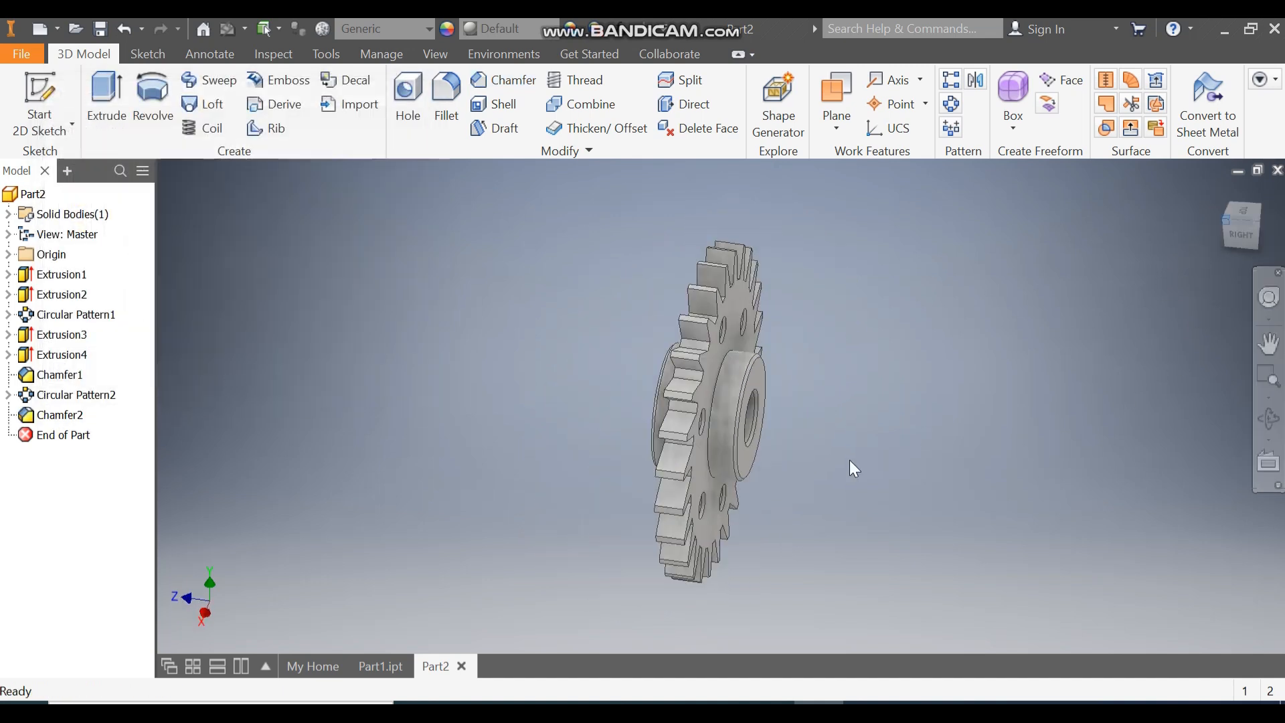
key("F6")
scroll(723, 322, "up", 5)
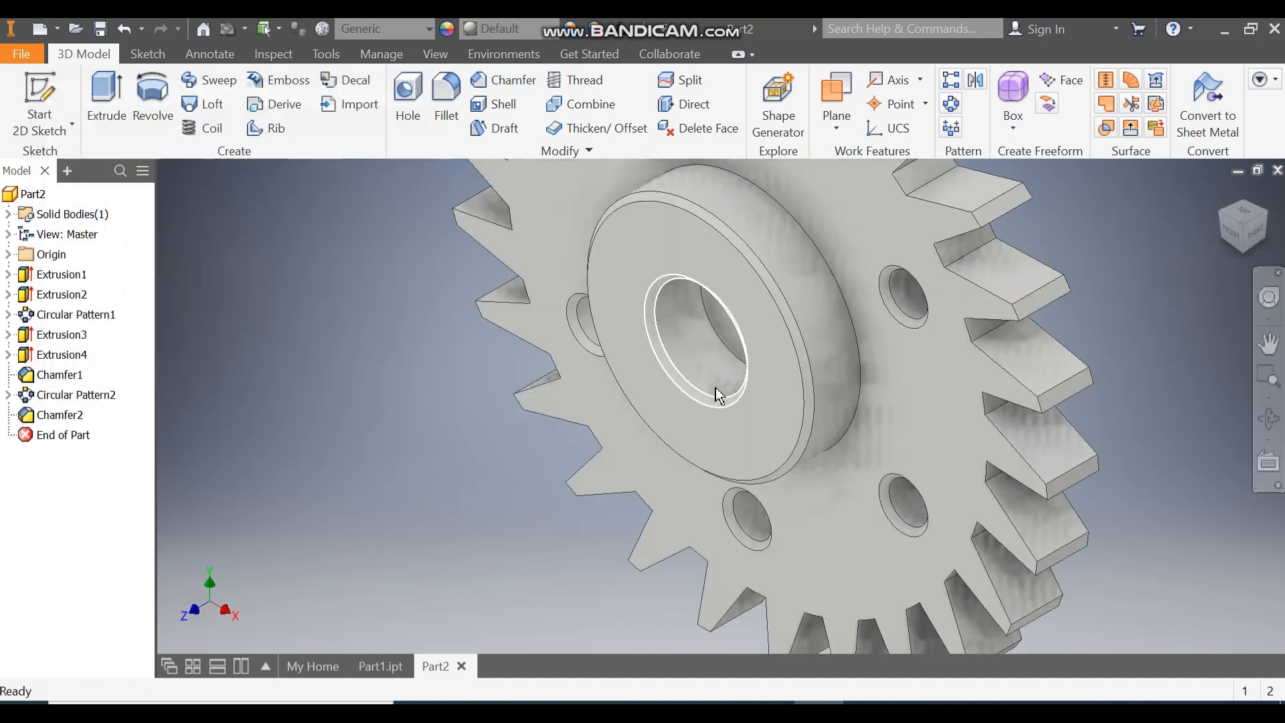
left_click(727, 328)
left_click(854, 302)
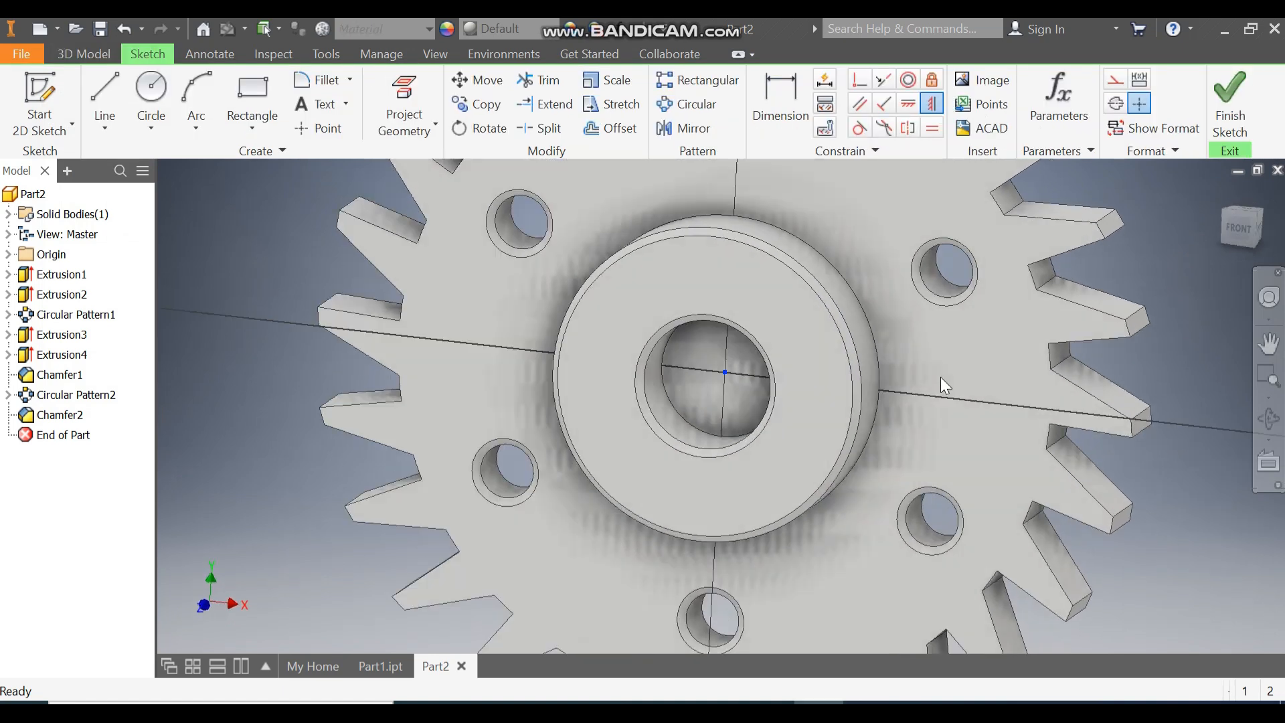
left_click(717, 342)
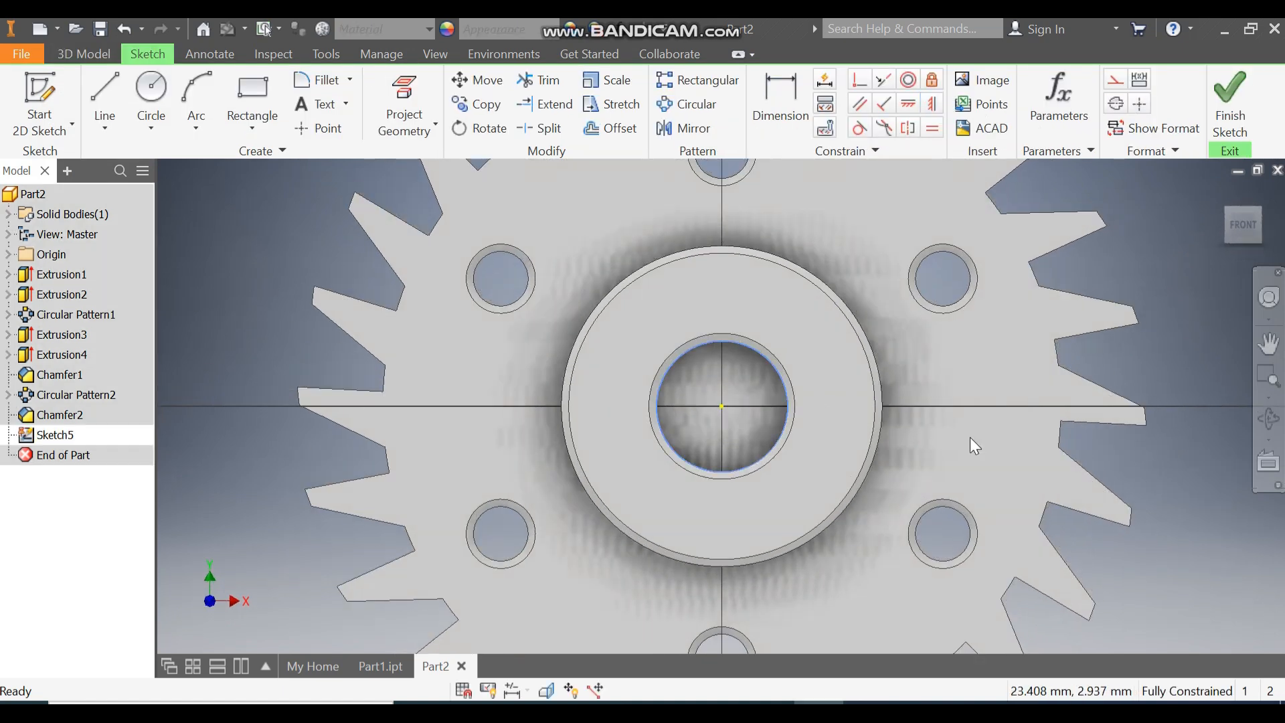
left_click(411, 89)
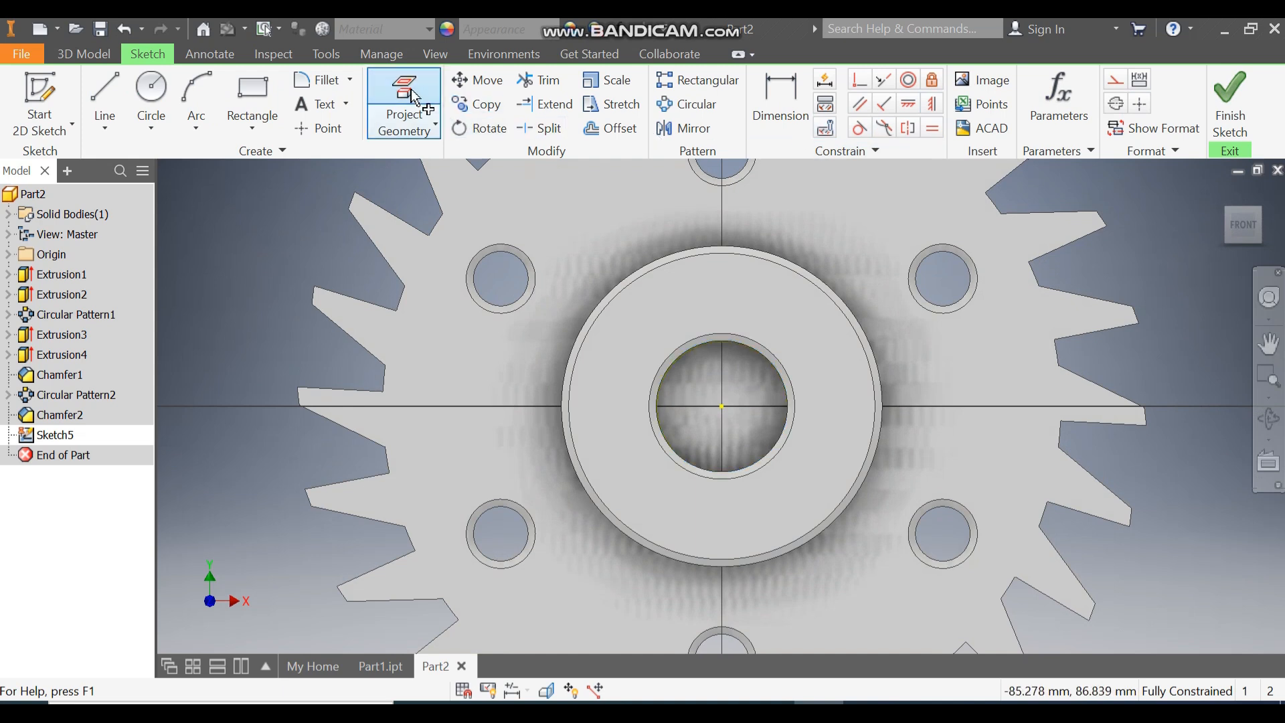
left_click(1213, 112)
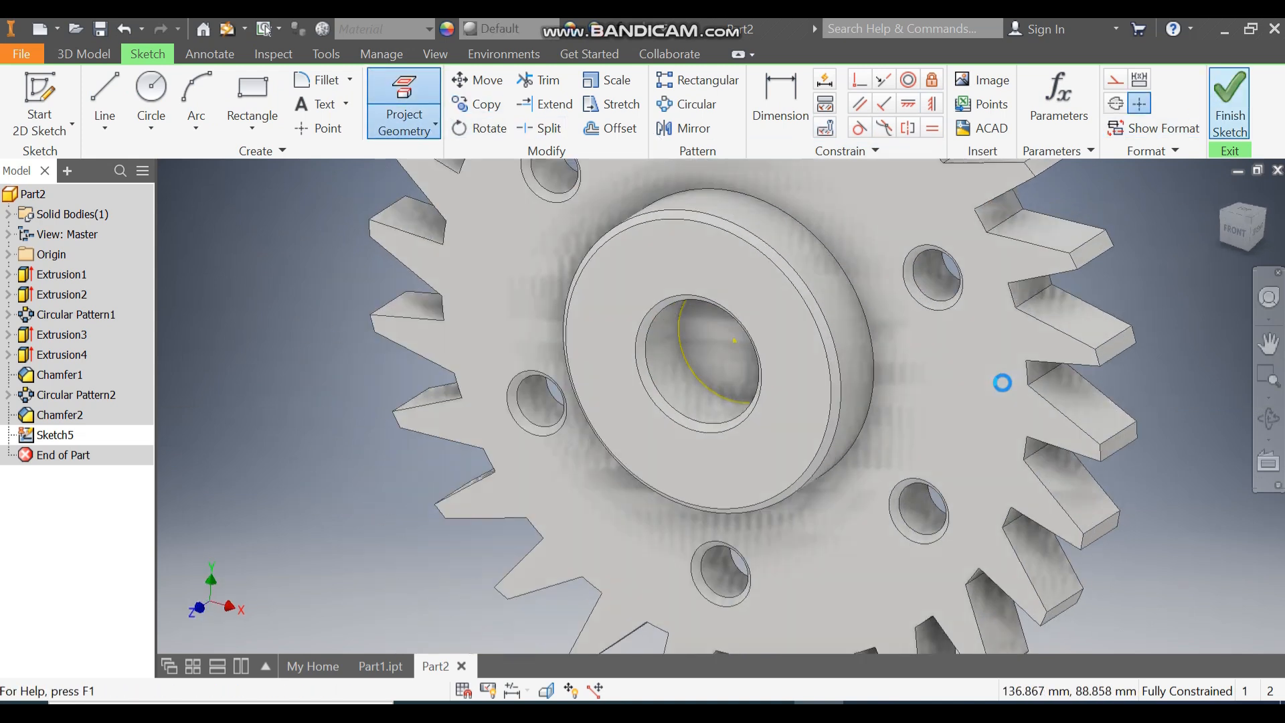
- Extrude the projected bore circle as a cut in the second direction, deep enough to open the bore through the whole gear
left_click(107, 107)
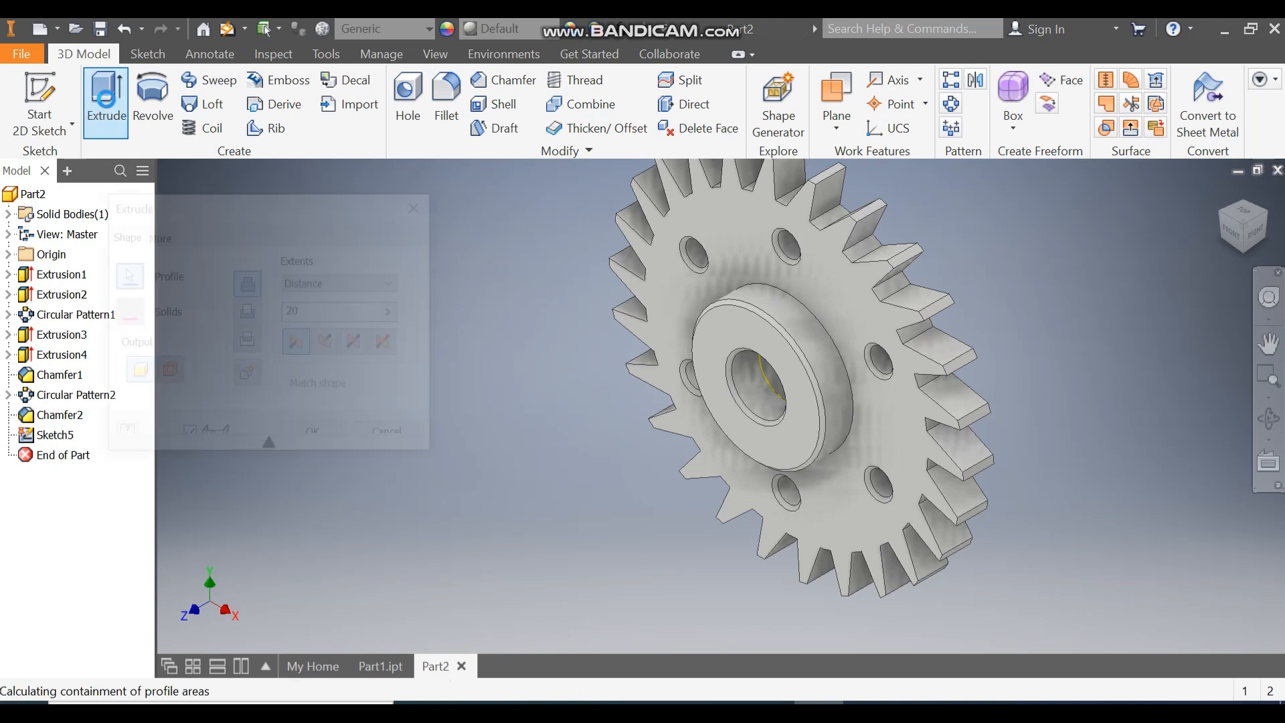
left_click(332, 351)
left_click_drag(862, 329, 1114, 268)
left_click(324, 436)
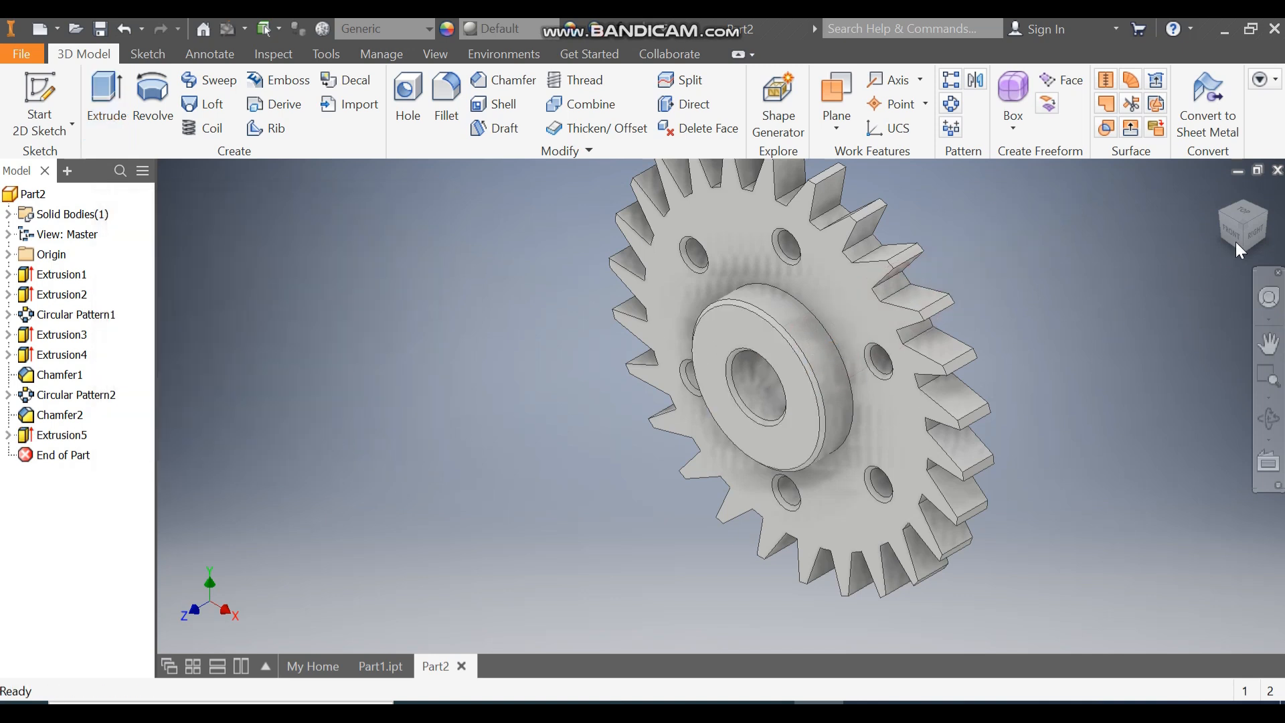
- Fillet the edges where the hub meets both gear faces with a 3 mm radius
left_click(1233, 235)
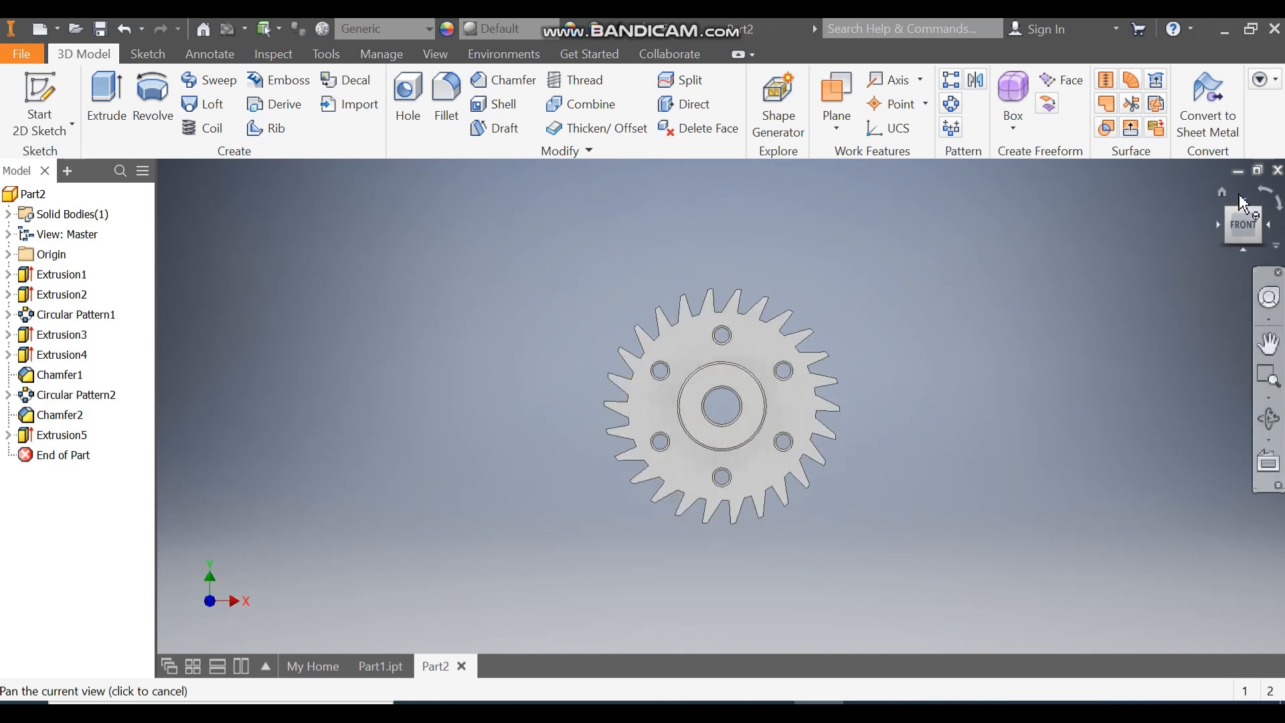
left_click(1224, 193)
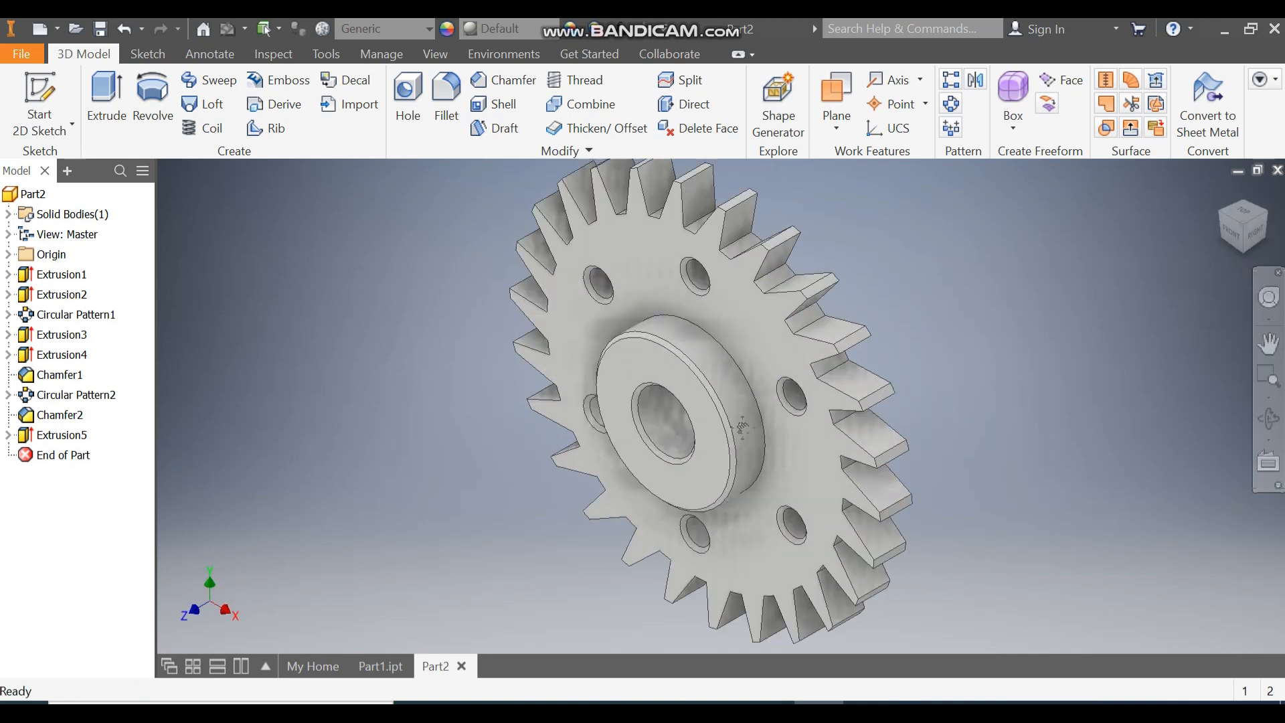
left_click(730, 351)
left_click(756, 336)
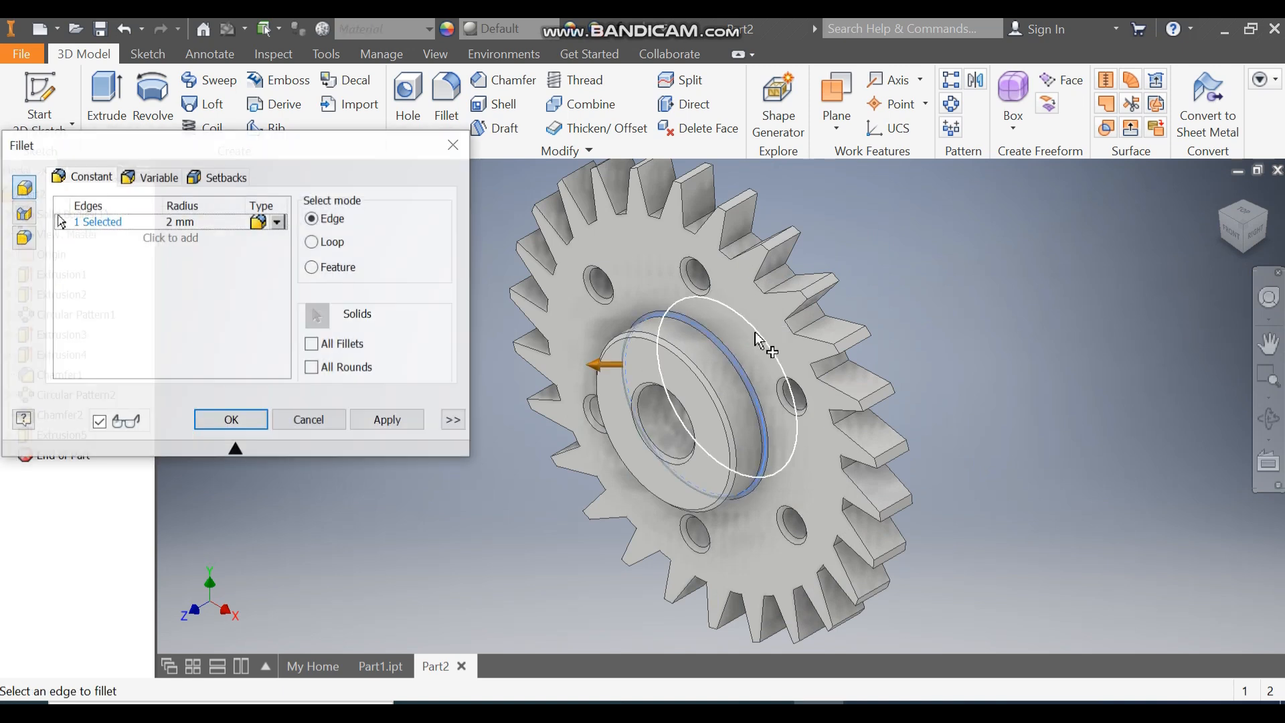
left_click(235, 221)
type("3")
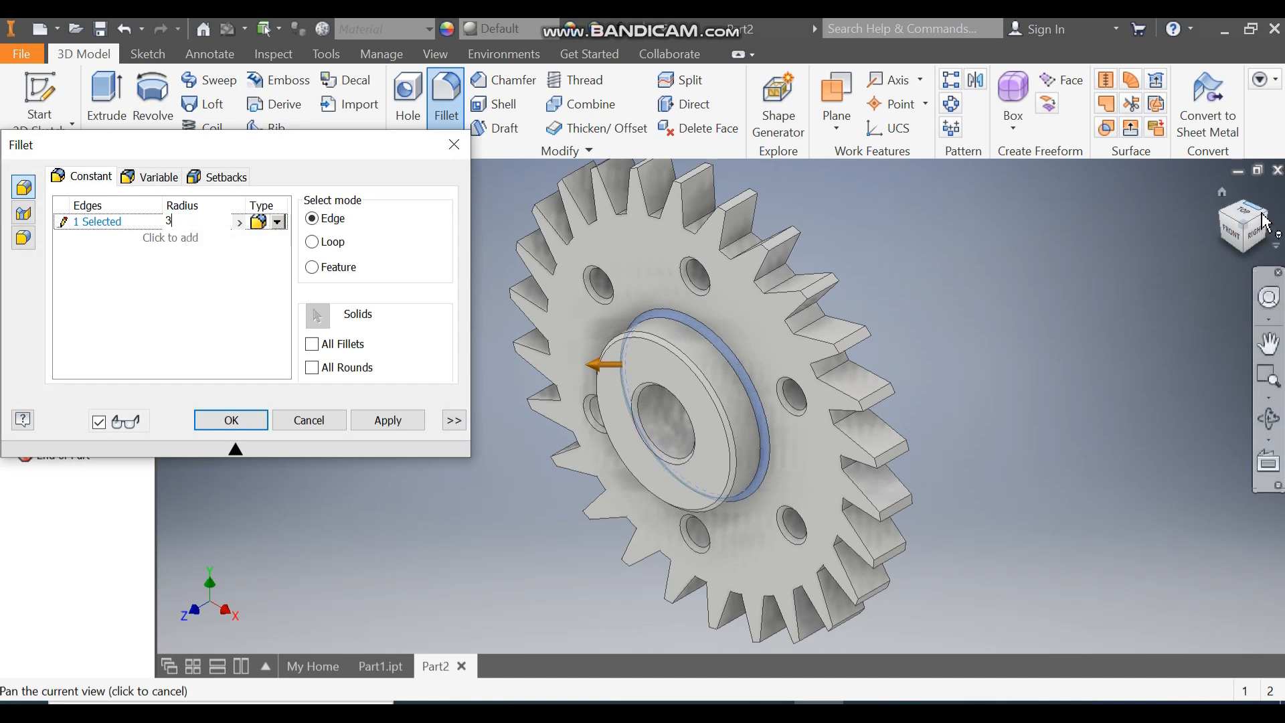
left_click(1249, 235)
left_click(775, 333)
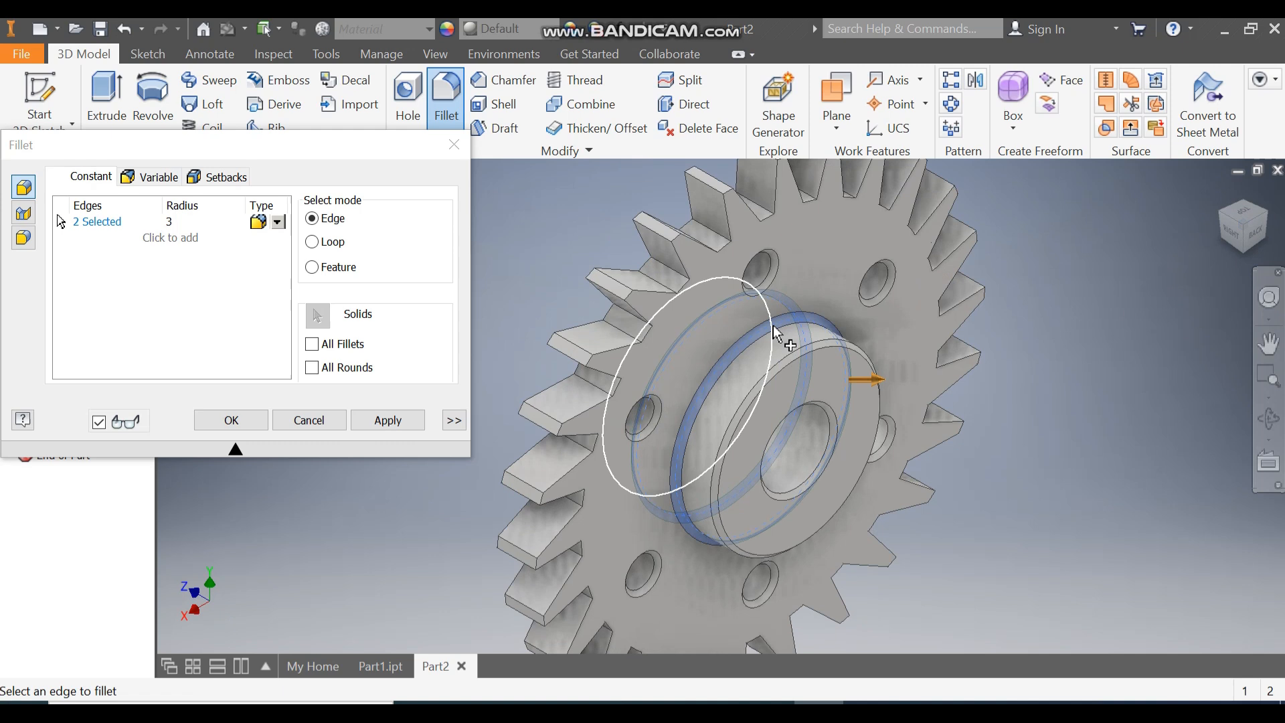
left_click(245, 420)
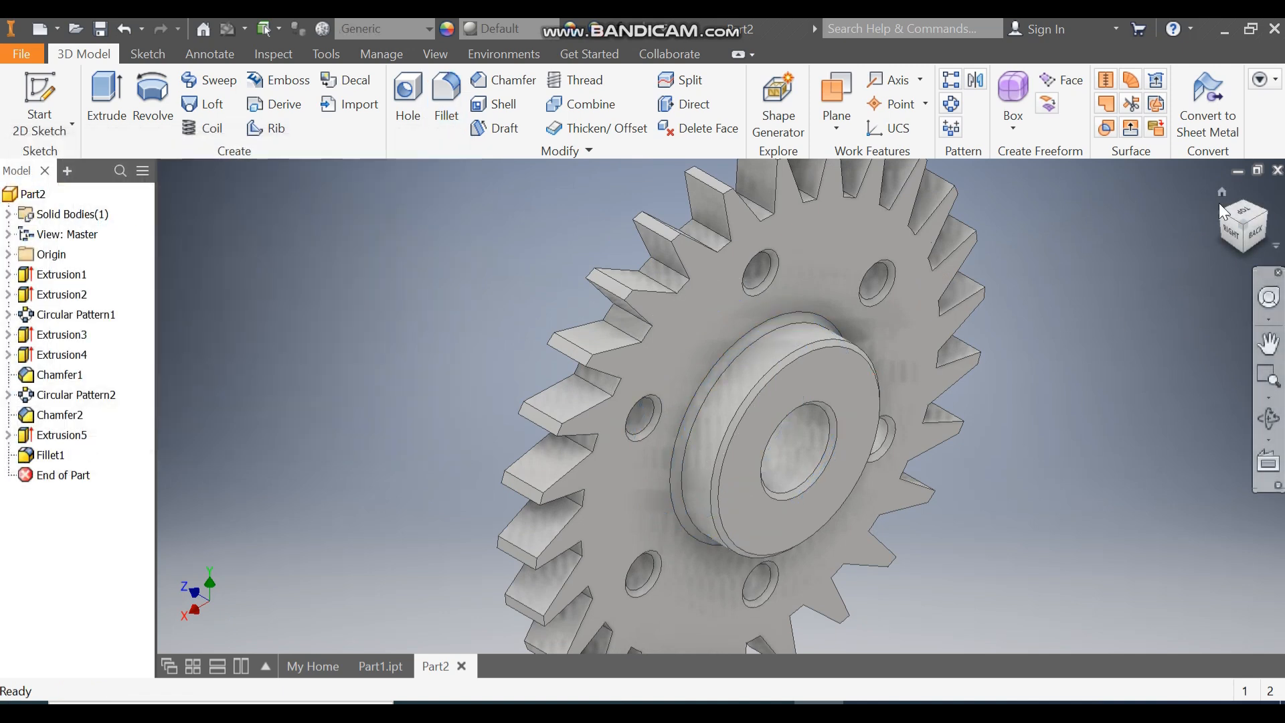
- Apply the Knurled 45 appearance to the whole gear
left_click(1230, 228)
key("F6")
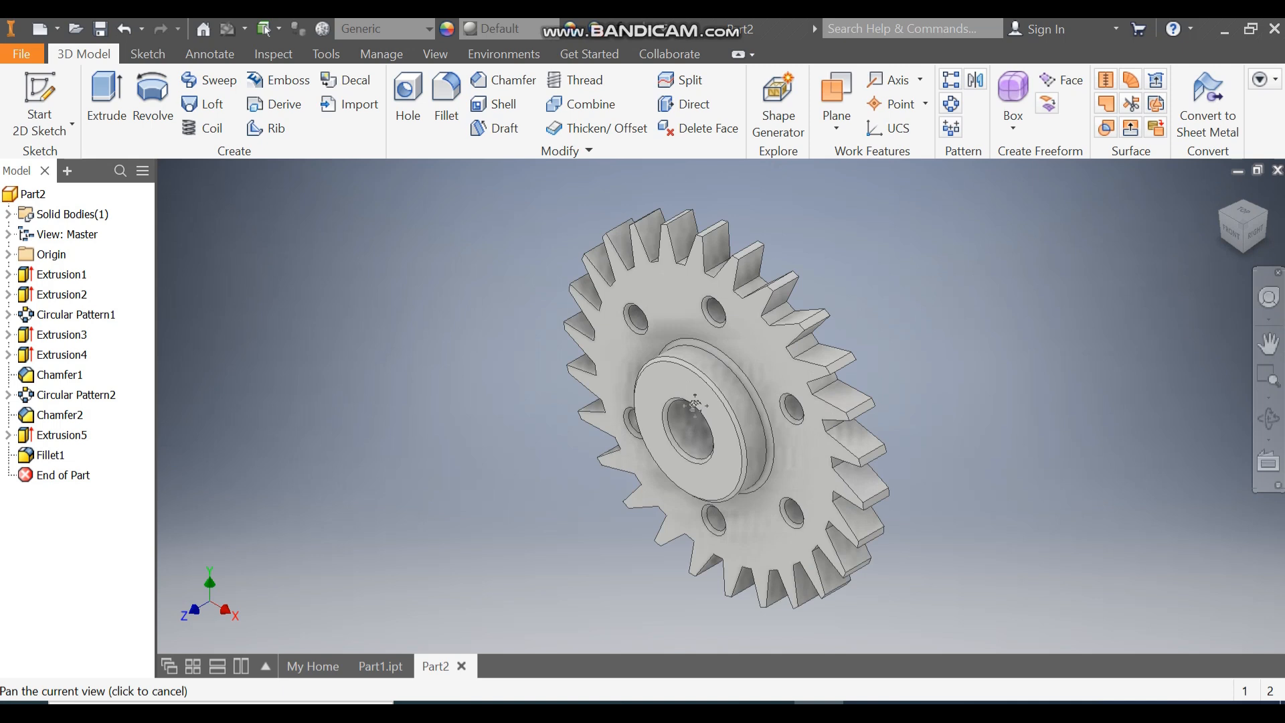
left_click(500, 32)
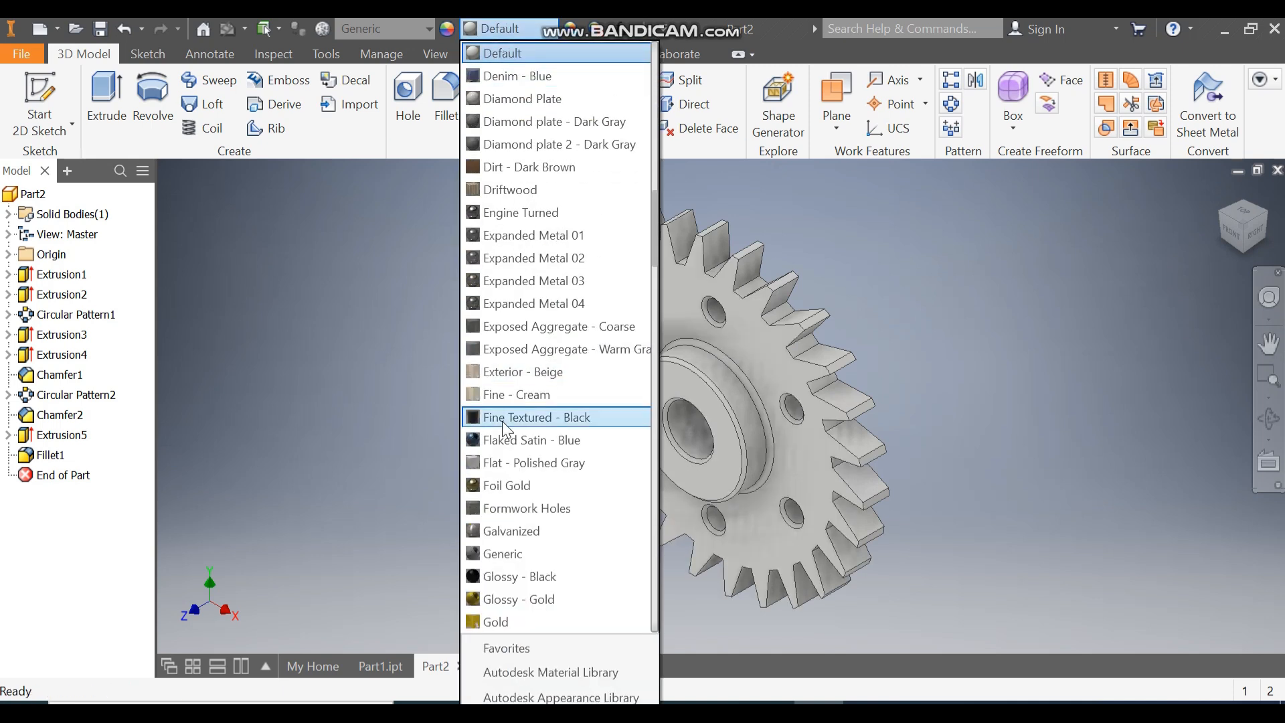
scroll(502, 421, "down", 5)
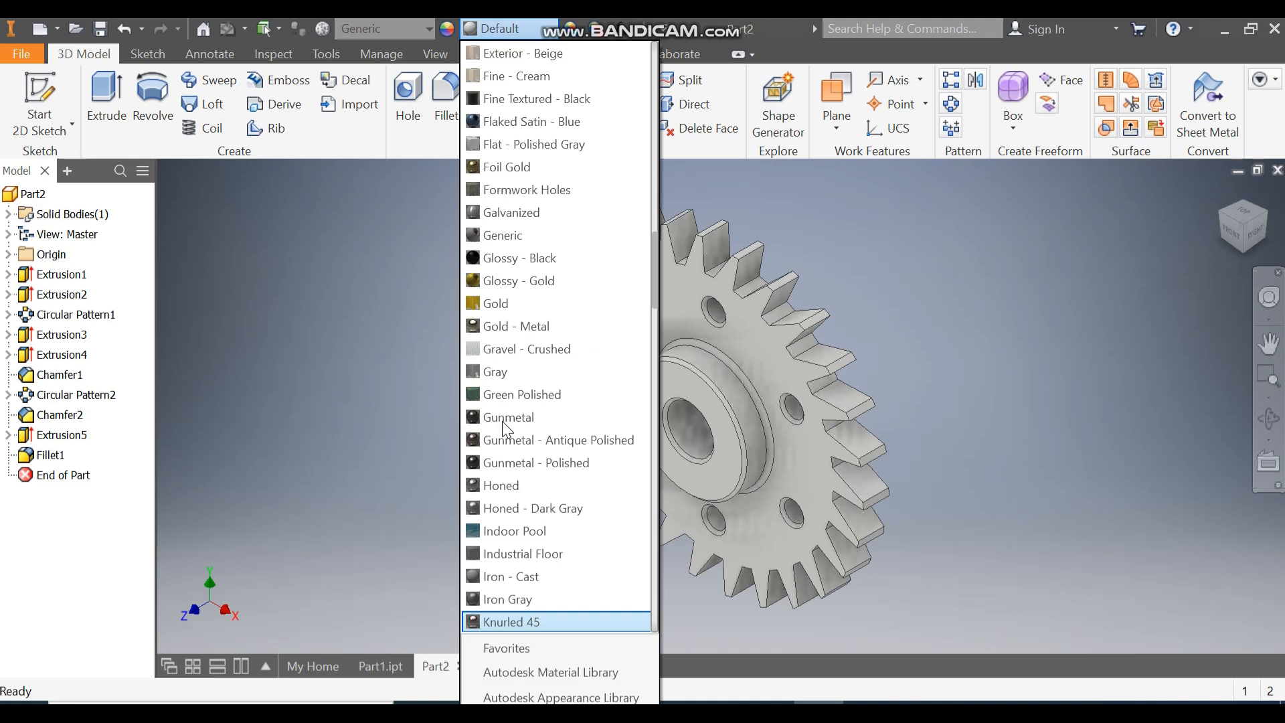
key("Return")
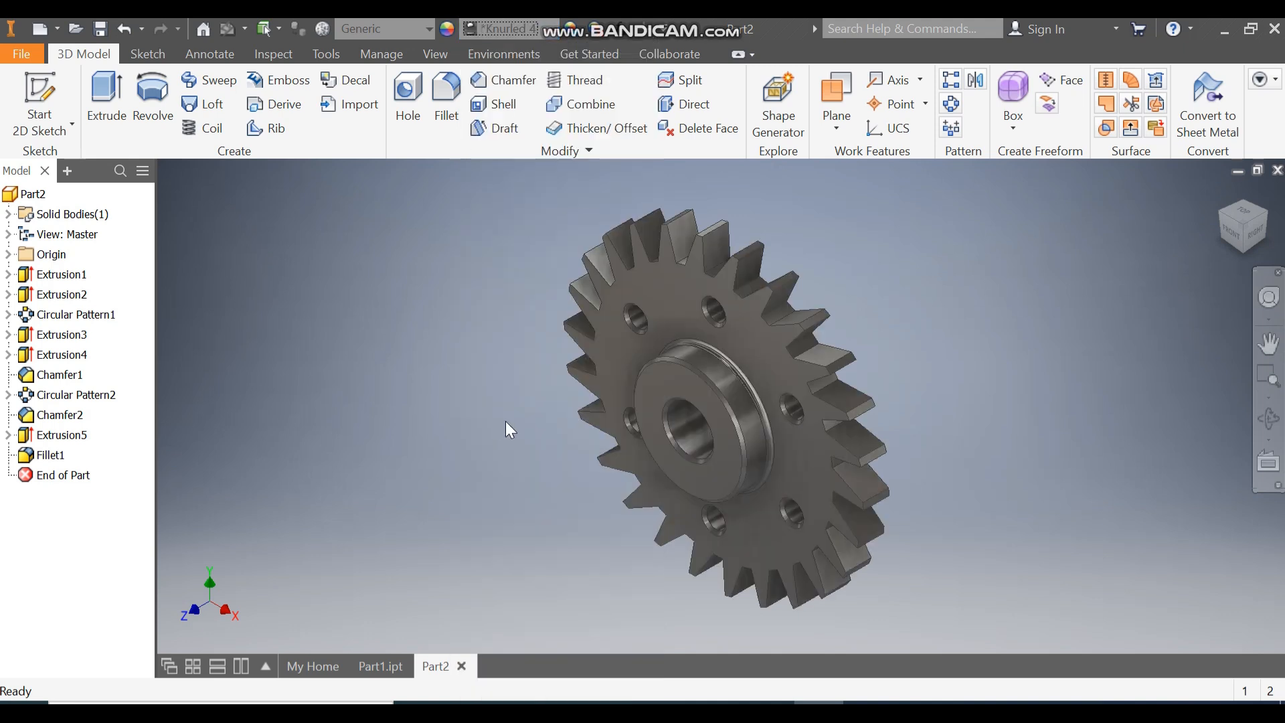
middle_click_drag(924, 408, 931, 388)
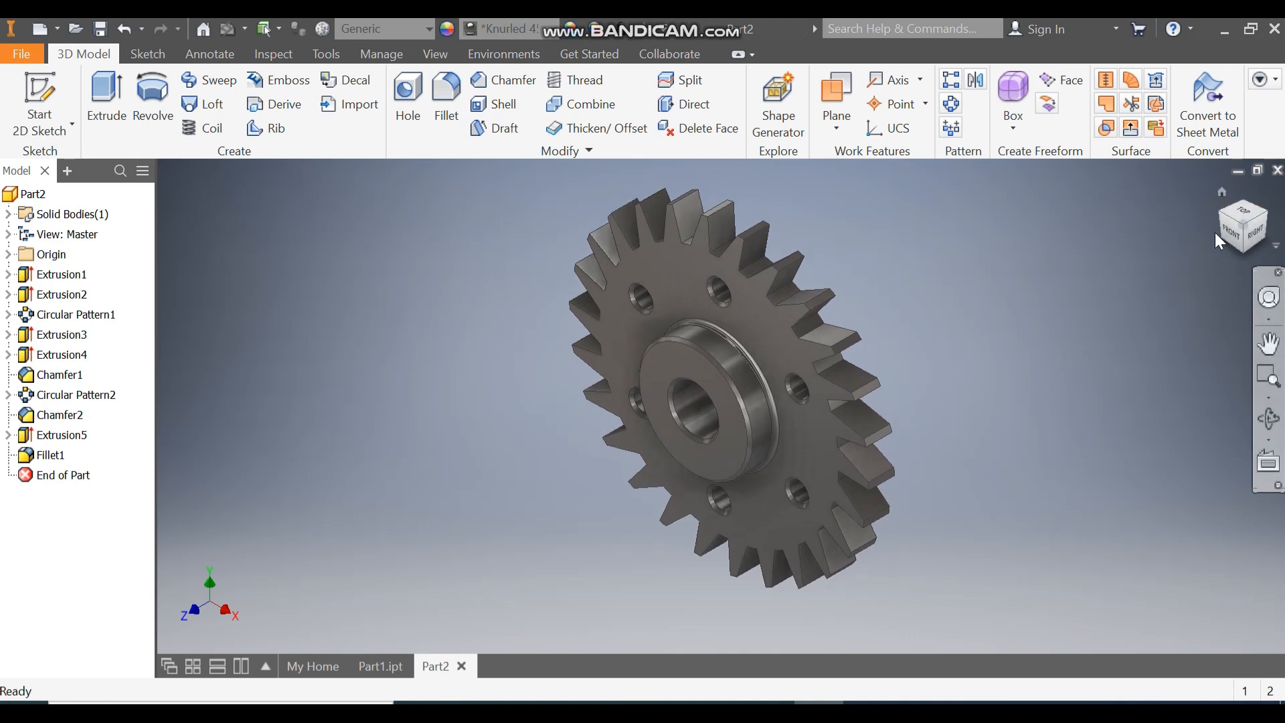
left_click(1231, 233)
scroll(834, 476, "up", 3)
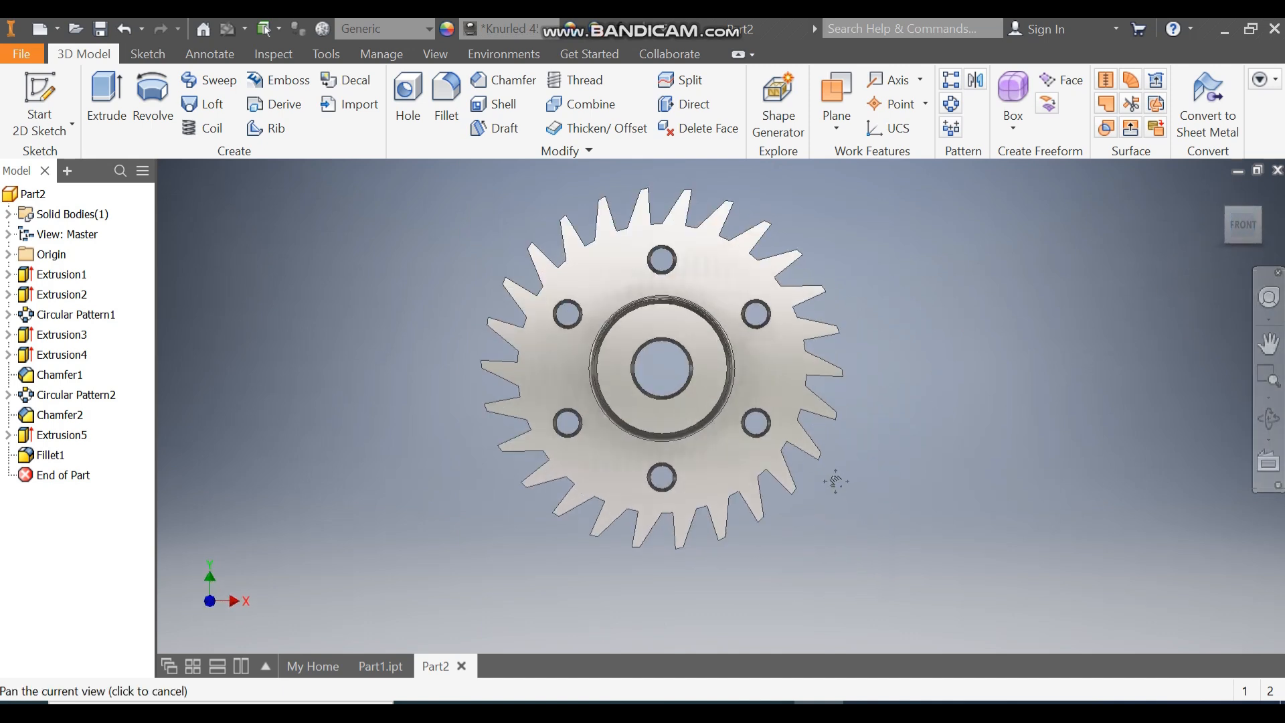
middle_click_drag(835, 474, 862, 488)
left_click(1221, 193)
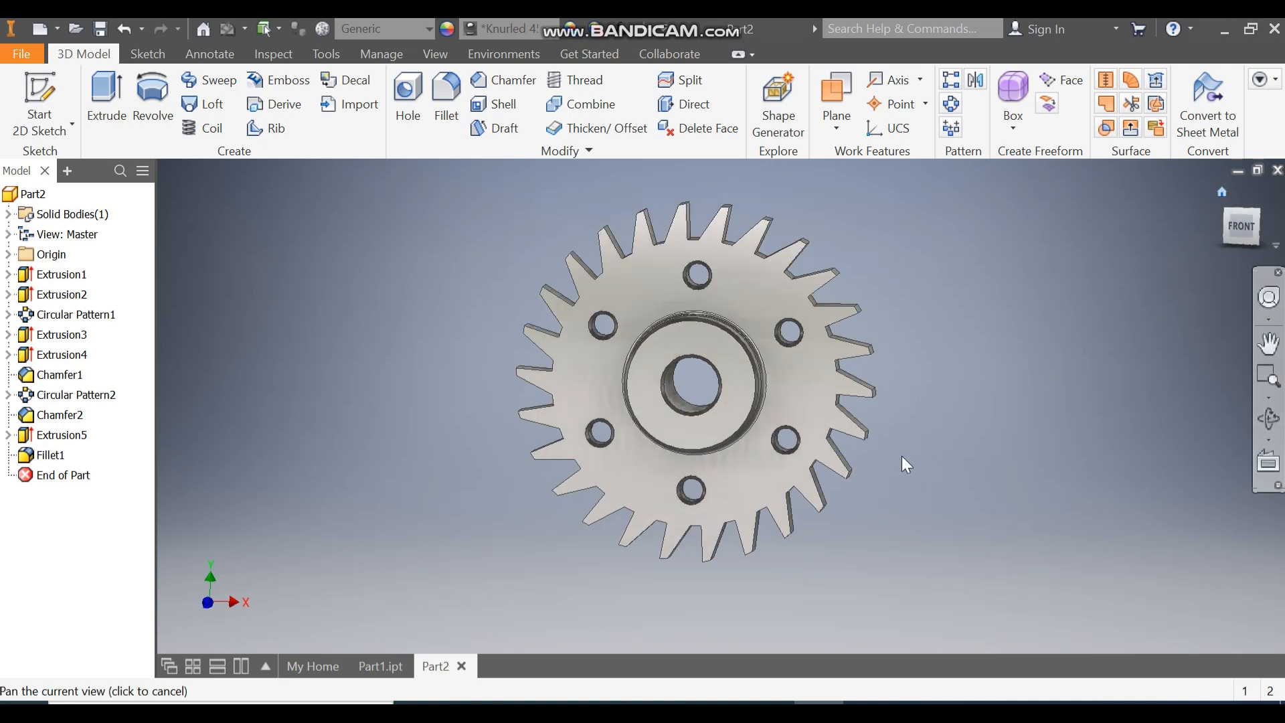